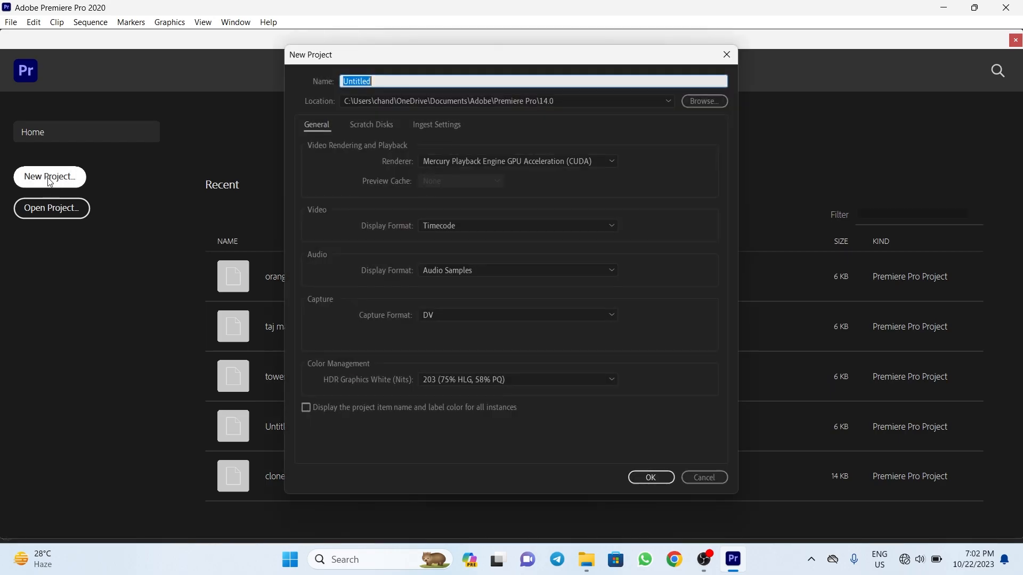
Step: Create a new project named Untitled in the default location, overwriting the existing project of that name
click(651, 478)
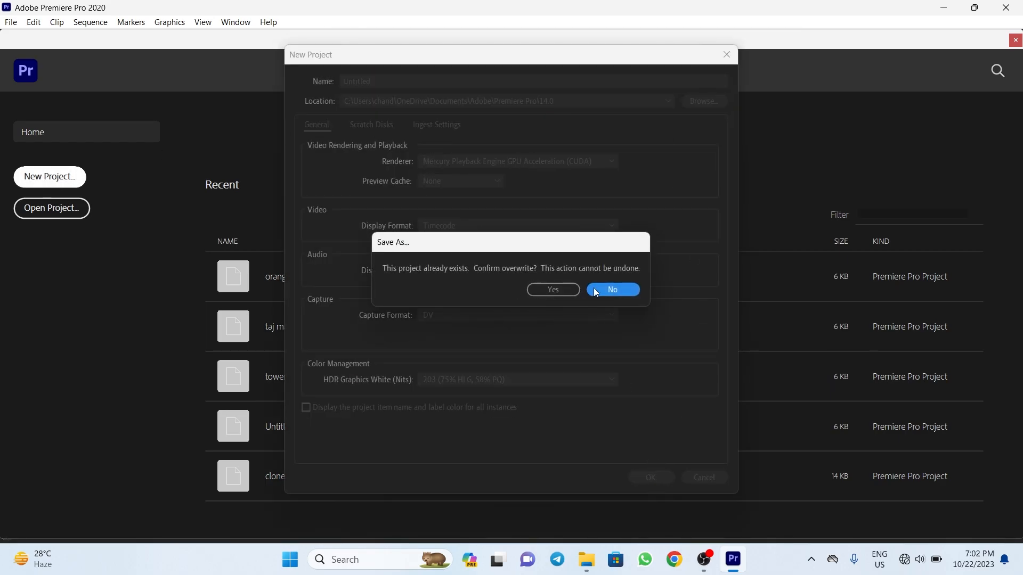
click(601, 290)
click(650, 480)
click(552, 289)
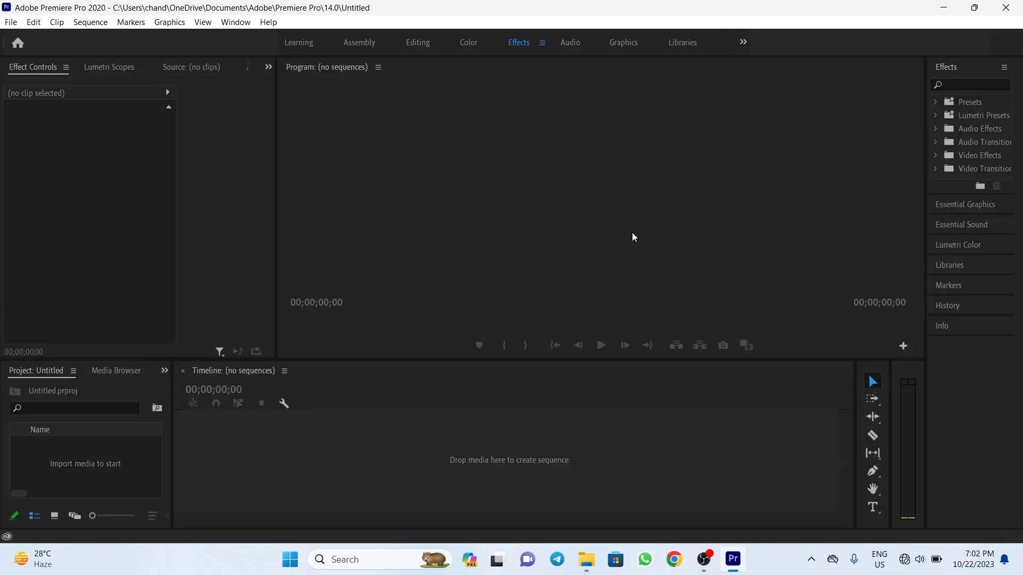
Step: Import the Eiffel Tower image 2022-10-10 from the Downloads folder into the project
drag(176, 406, 237, 407)
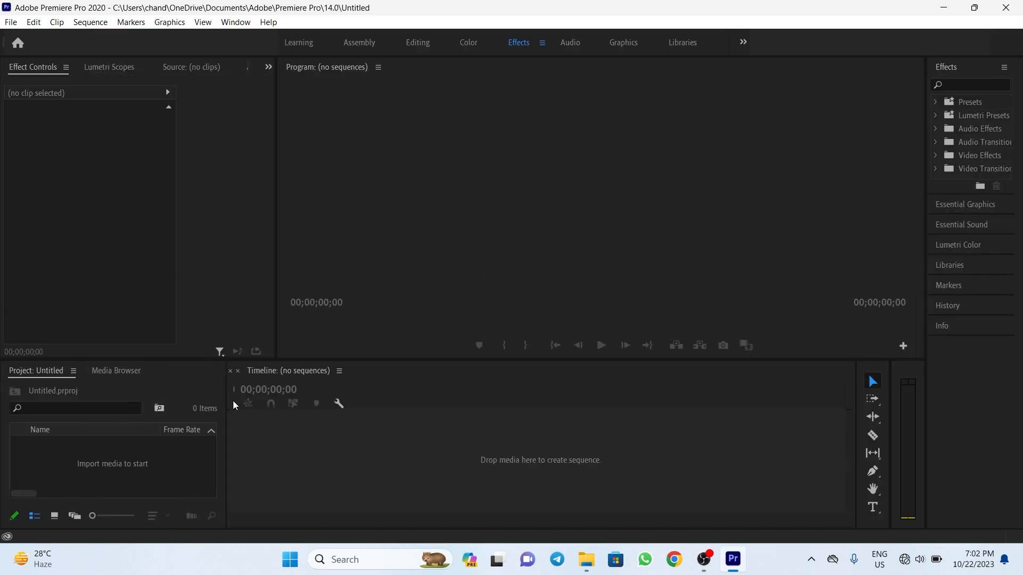
click(139, 465)
double_click(139, 462)
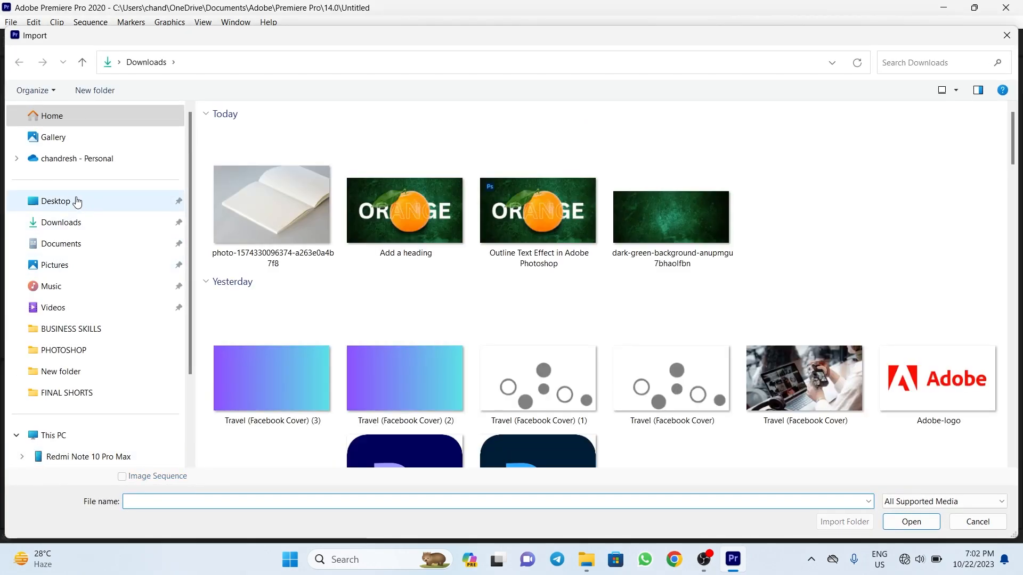
click(84, 435)
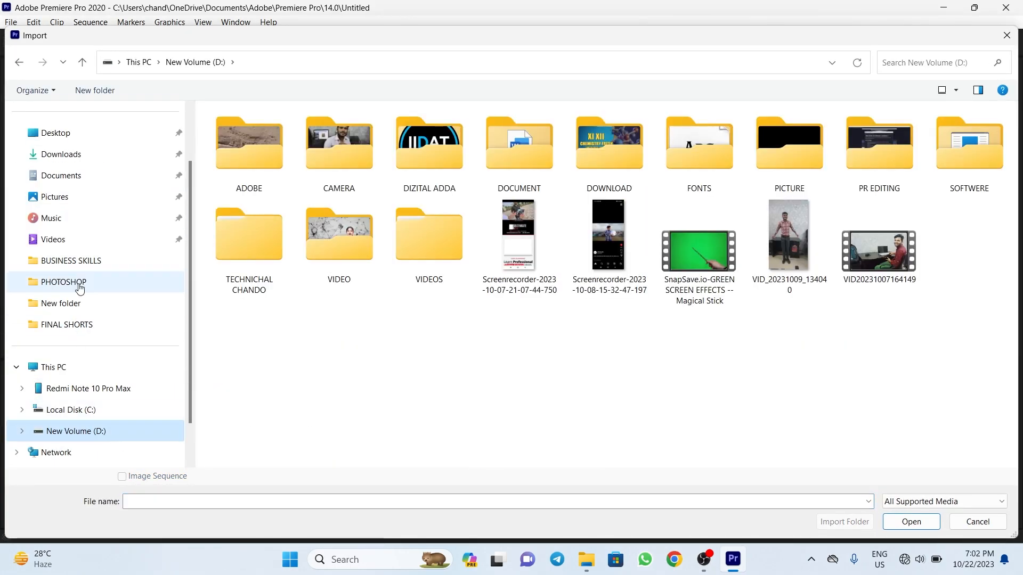
click(69, 155)
scroll(598, 299, down, 10)
click(804, 232)
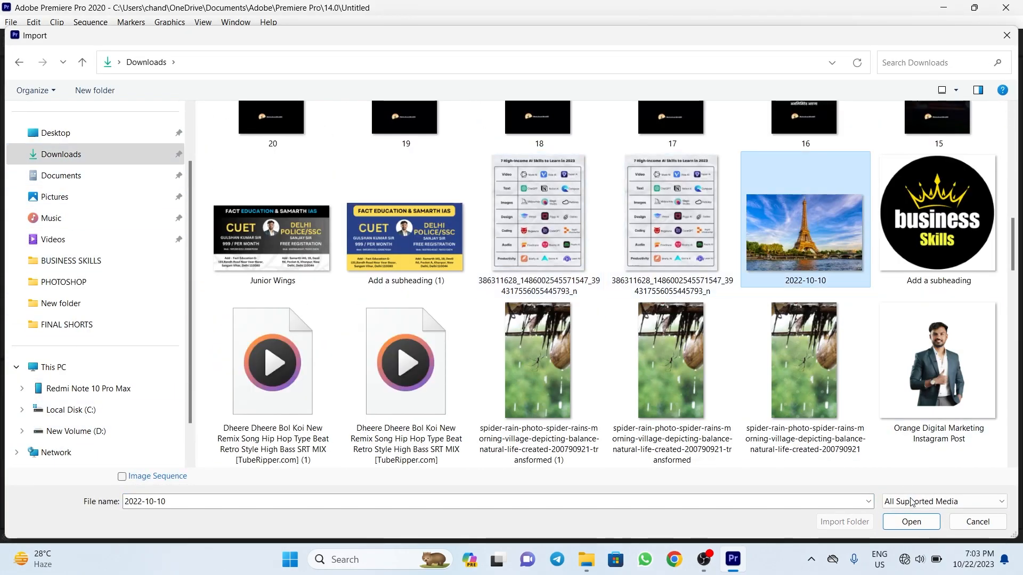
click(911, 521)
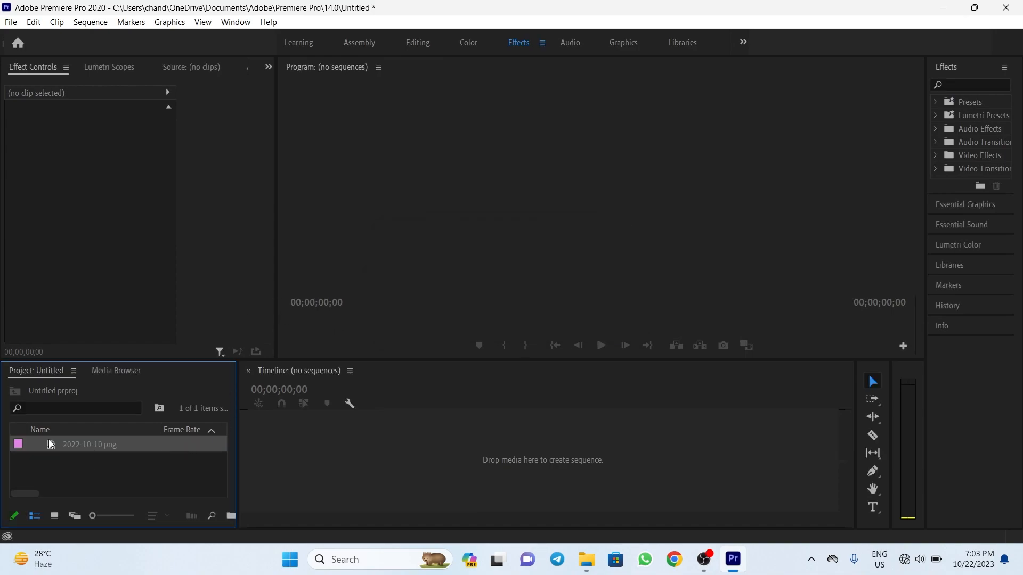
Step: Create a new sequence named Sequence 01 with the DSLR 1080p24 preset at 1920 x 1080
double_click(127, 439)
drag(240, 424, 287, 425)
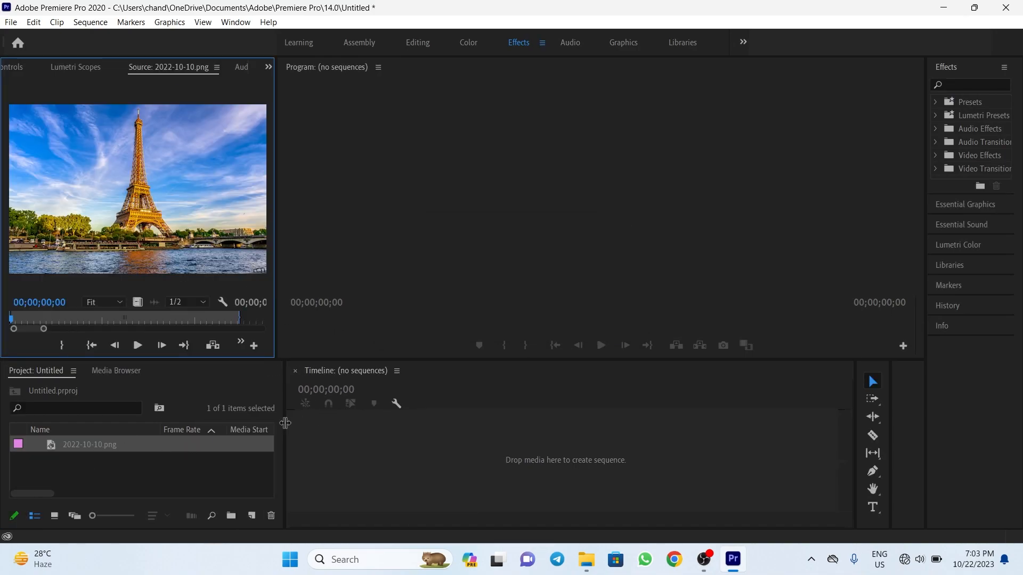
click(251, 516)
click(280, 353)
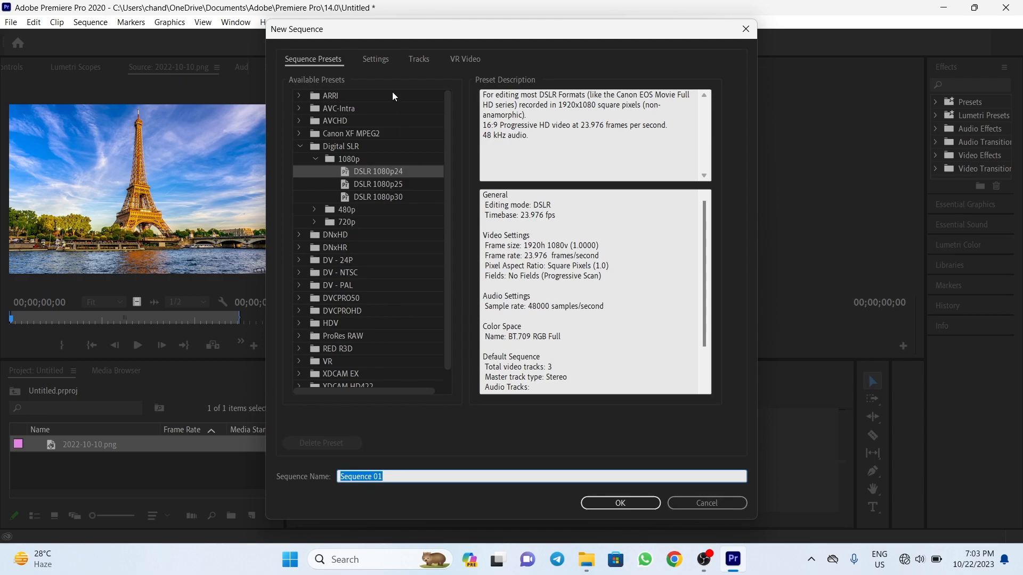
click(375, 59)
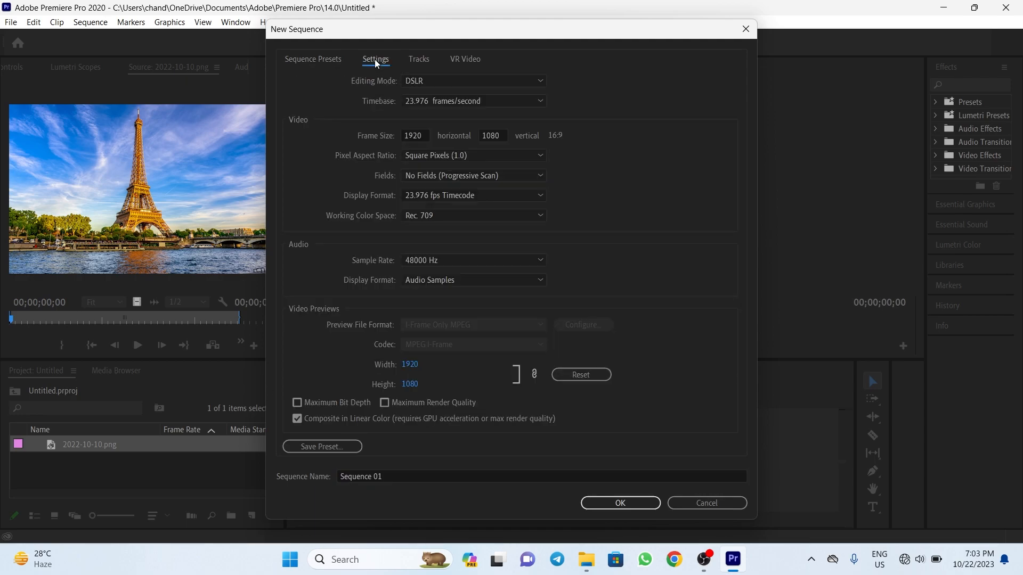
click(633, 503)
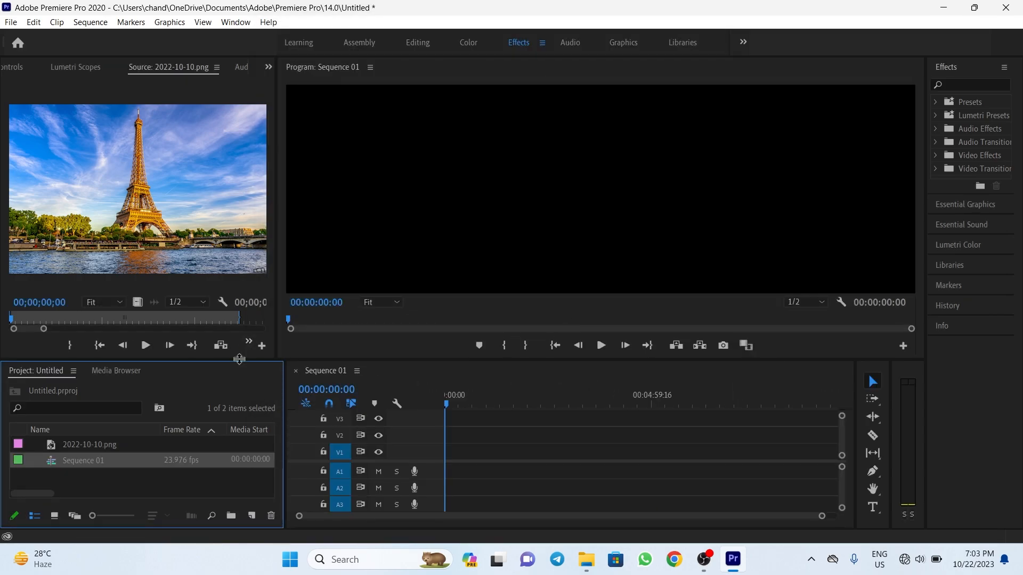
Step: Place the 2022-10-10.png image on video track V1 at the start of Sequence 01
drag(238, 360, 234, 290)
click(53, 378)
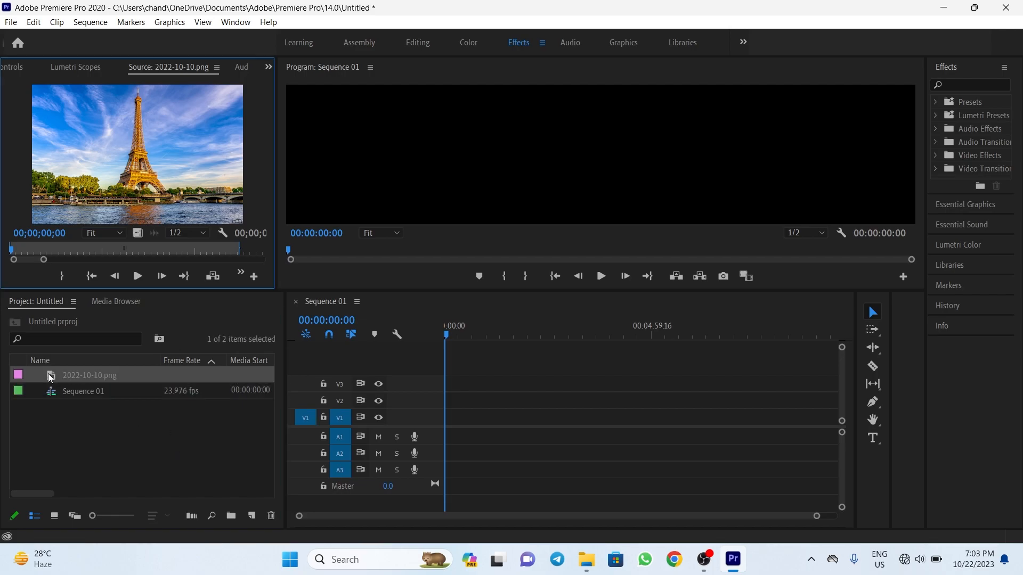
drag(51, 377, 458, 418)
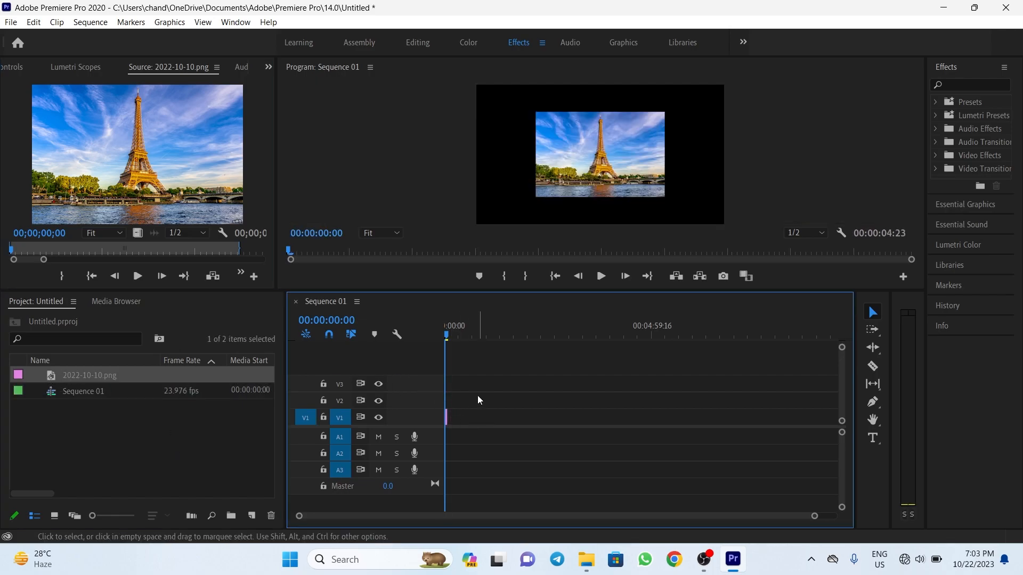
drag(284, 395, 171, 396)
click(796, 519)
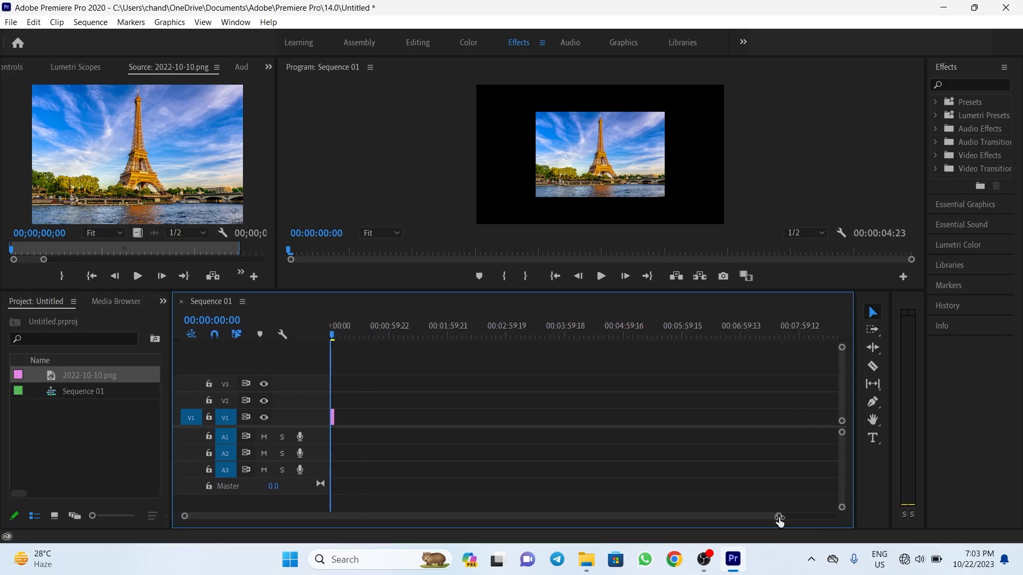
drag(797, 517, 249, 516)
Step: Set the image clip's Scale to 195 and its Position to 960, 635 so it fills the frame
drag(452, 292, 448, 373)
click(268, 67)
click(299, 82)
click(382, 456)
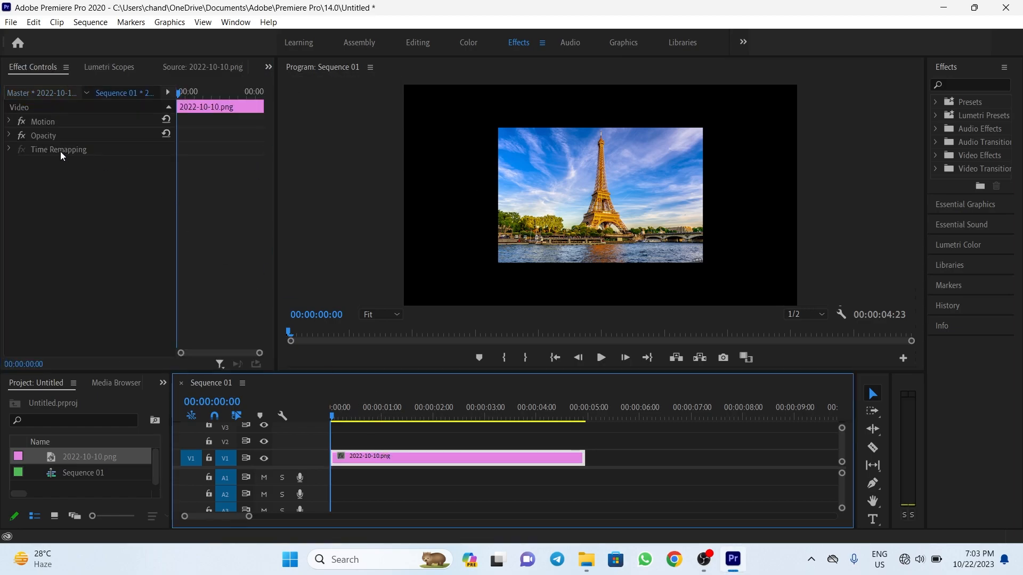
click(9, 121)
drag(95, 150, 174, 138)
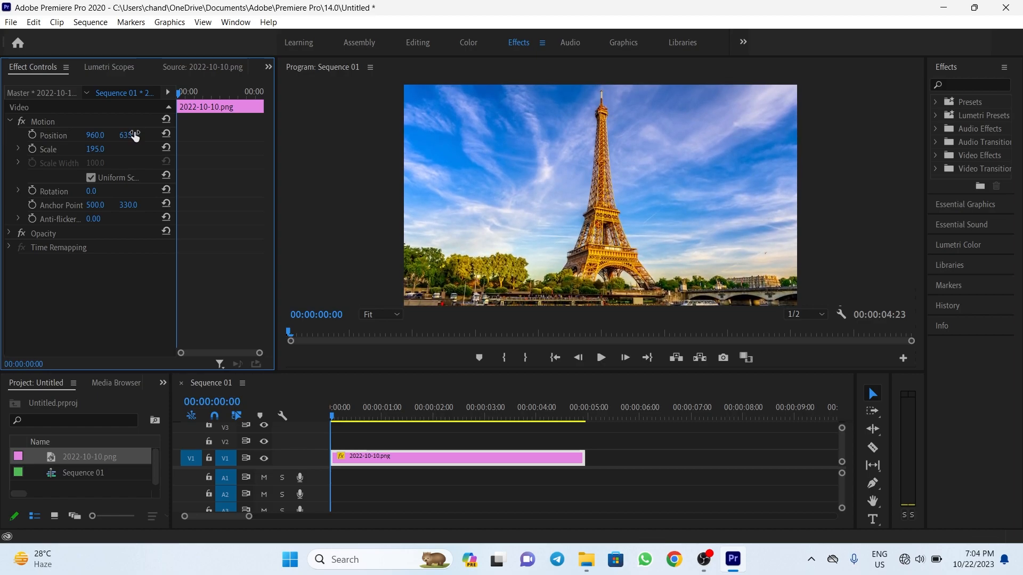
Step: Play back the sequence to check the scaled image, returning the playhead to the start each time
mouse_move(612, 373)
mouse_down()
mouse_move(626, 513)
mouse_move(629, 377)
mouse_up()
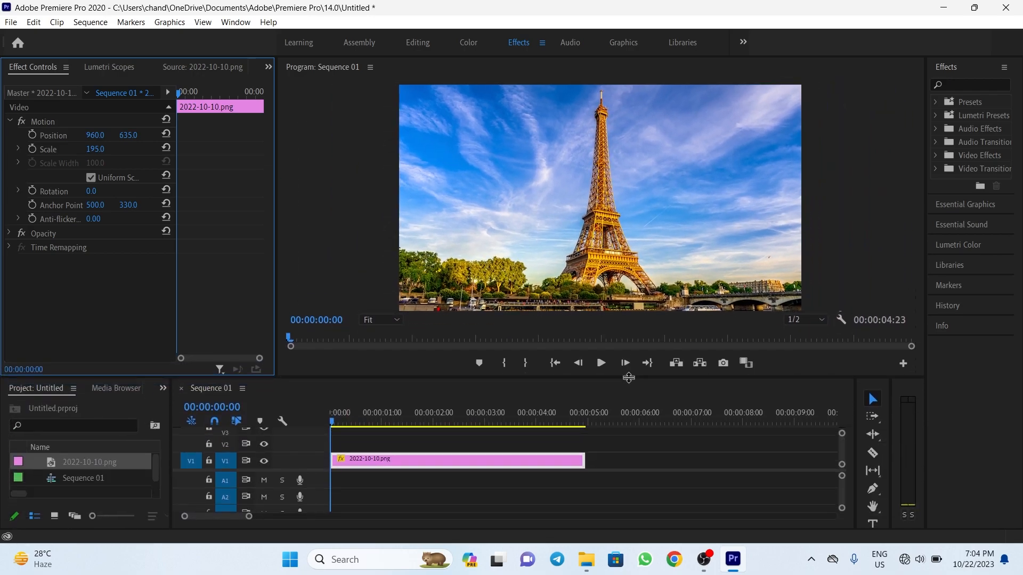
click(601, 363)
click(602, 362)
drag(416, 421, 279, 418)
click(603, 362)
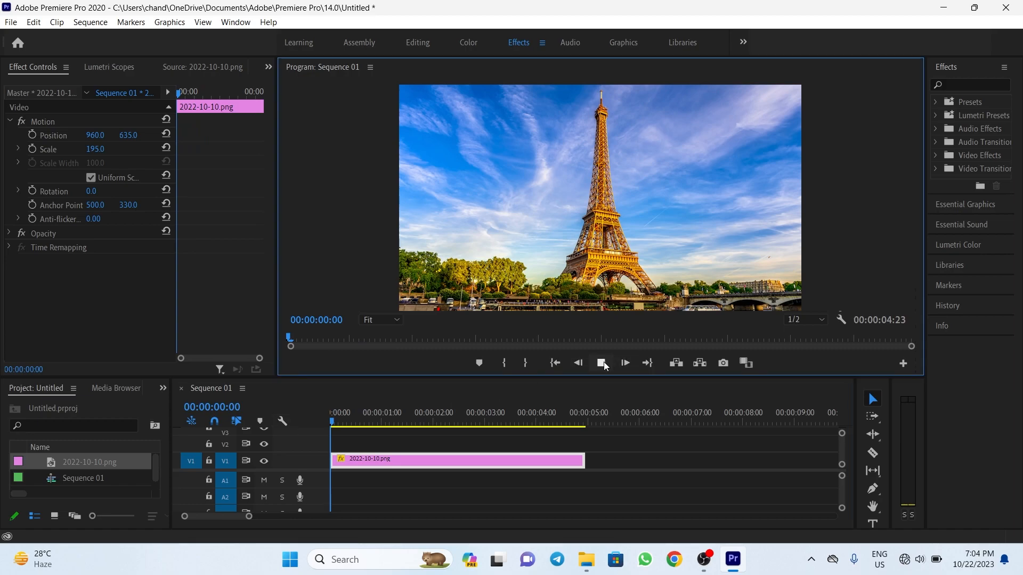
click(603, 362)
drag(382, 419, 322, 417)
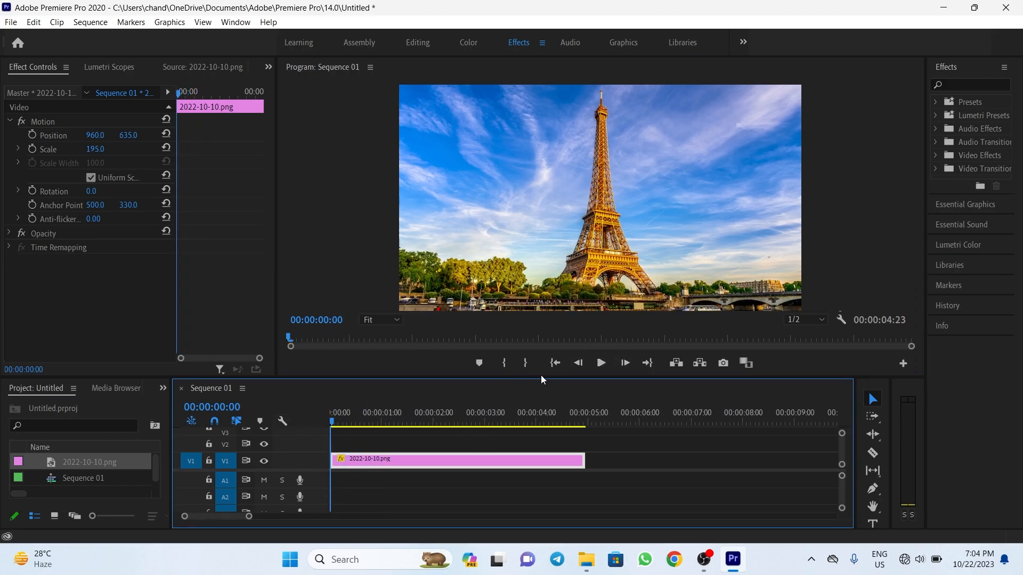
mouse_move(542, 377)
mouse_down()
mouse_move(543, 368)
mouse_move(543, 387)
mouse_up()
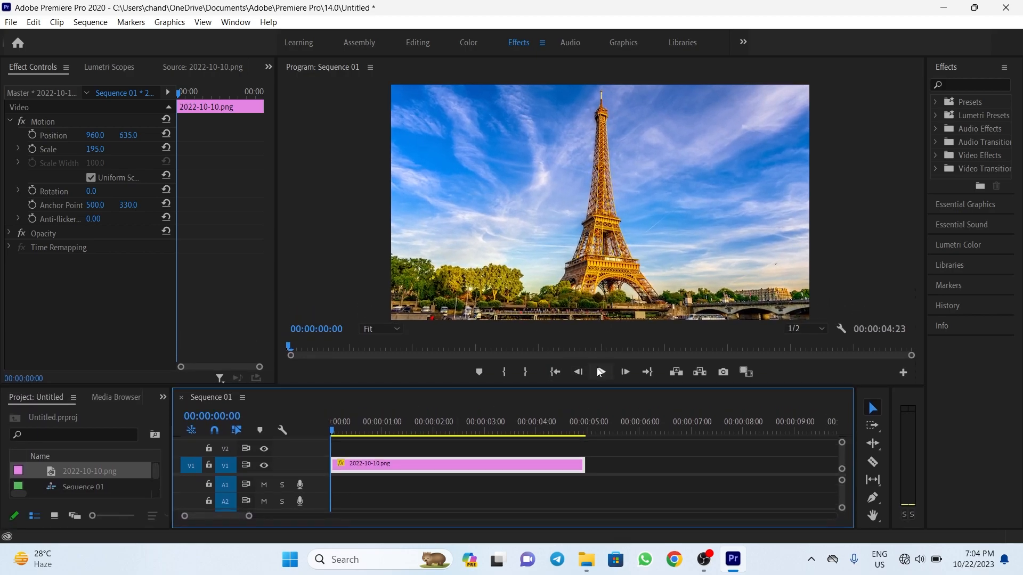
click(603, 372)
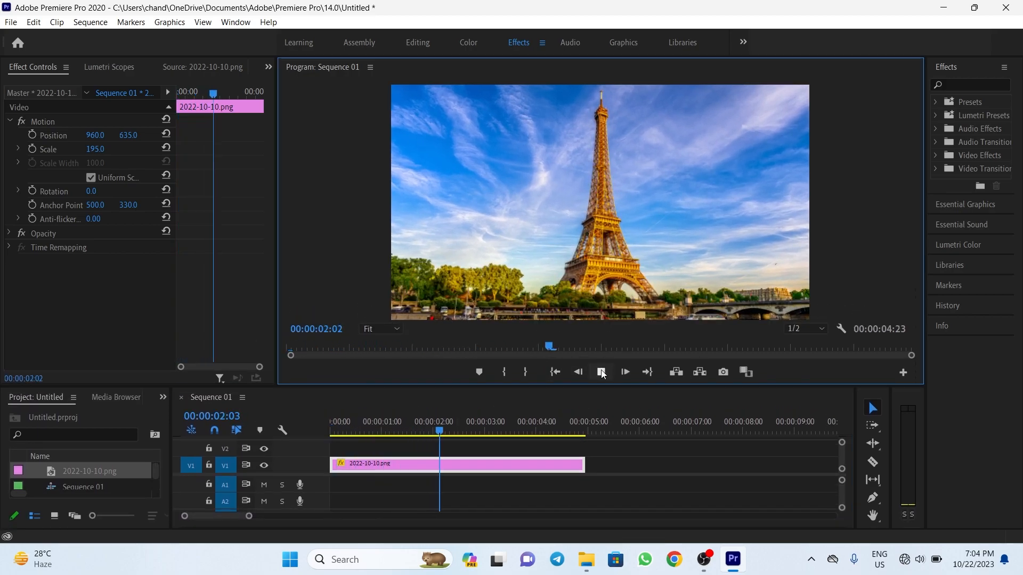
click(601, 372)
drag(482, 431, 326, 440)
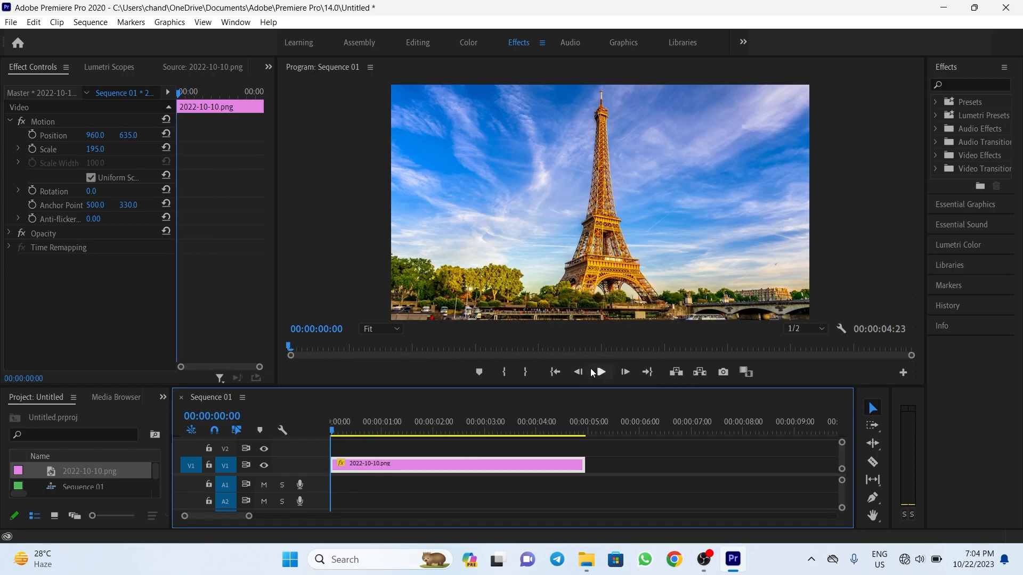
Step: Export the first frame as a JPEG still to the Desktop with Import into project enabled, and select it in the project
drag(170, 421, 223, 412)
drag(200, 386, 201, 276)
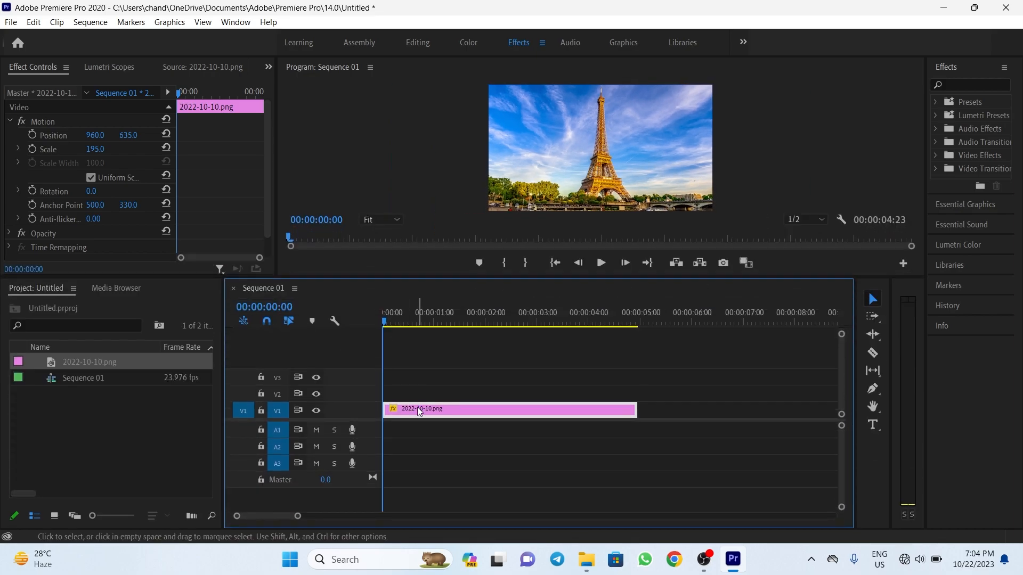
drag(663, 276, 678, 317)
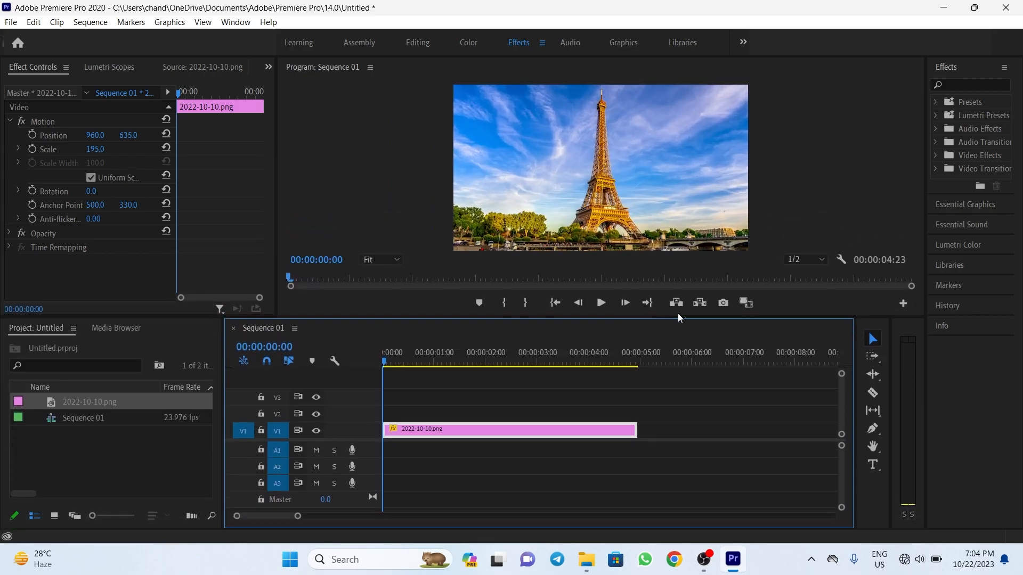
click(723, 304)
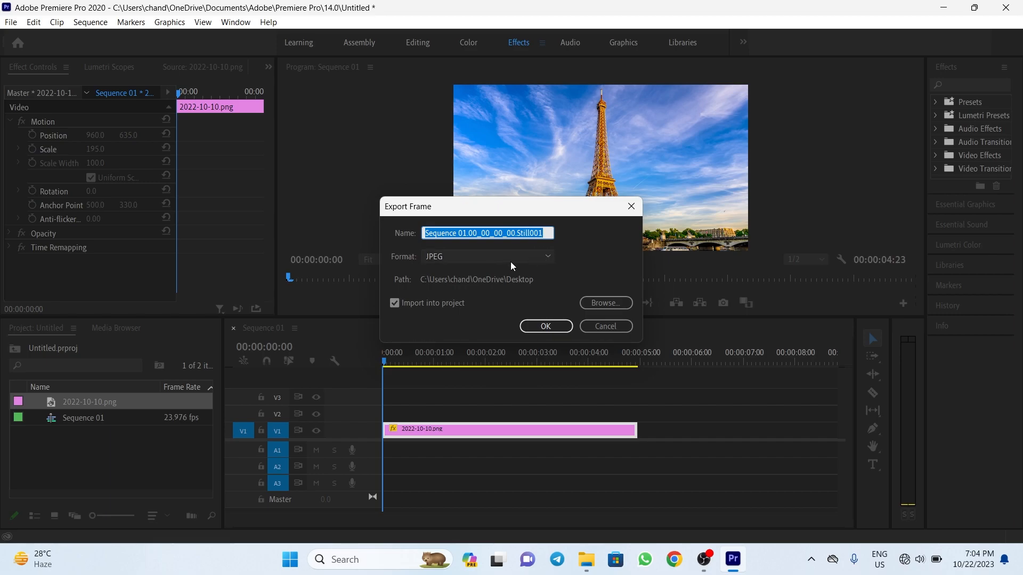
click(606, 303)
click(51, 179)
click(905, 521)
click(546, 326)
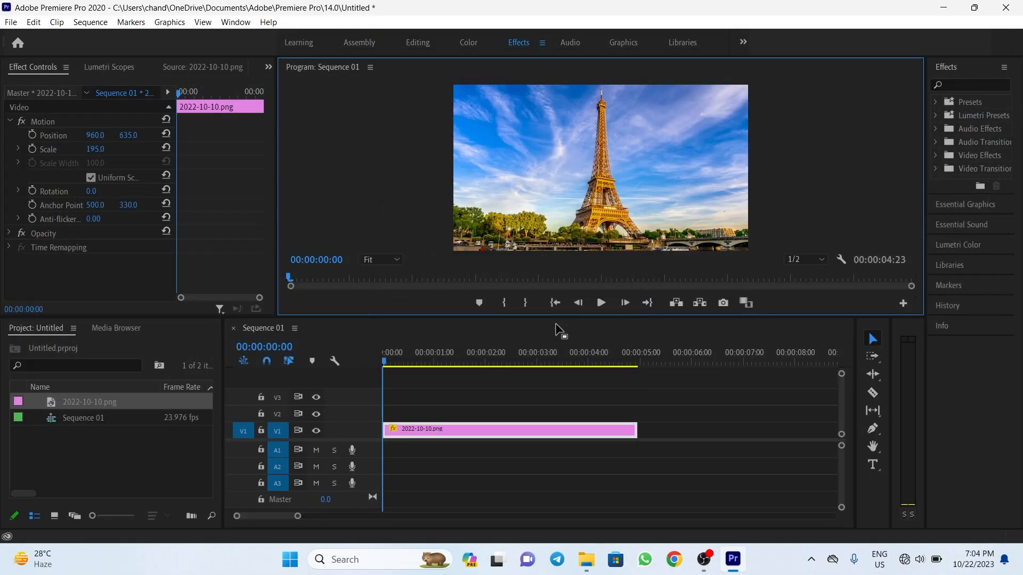
double_click(51, 404)
click(51, 420)
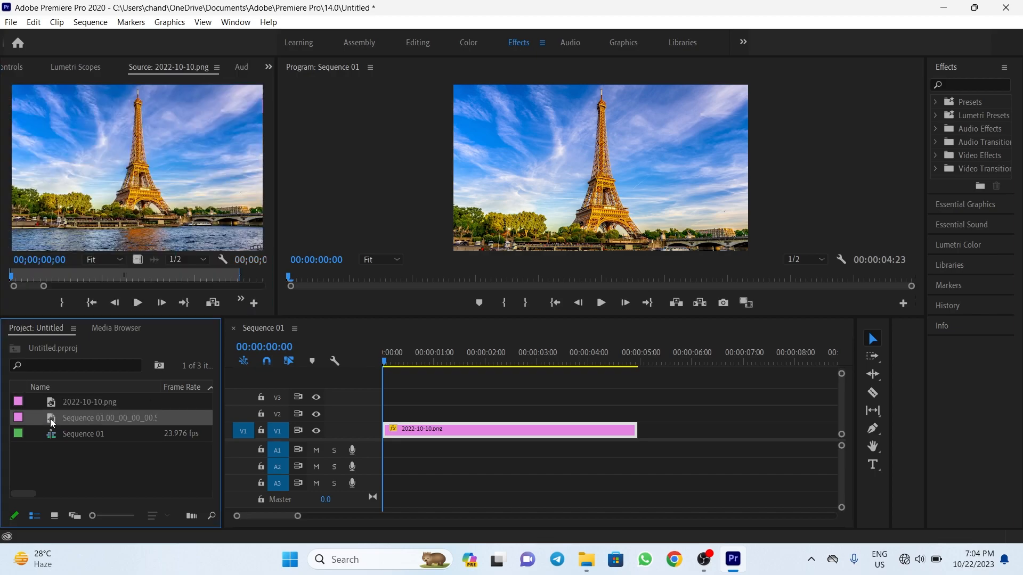
Step: Switch to Photoshop and open the exported still Sequence 01.00_00_00_00.Still001 from the Desktop
click(943, 8)
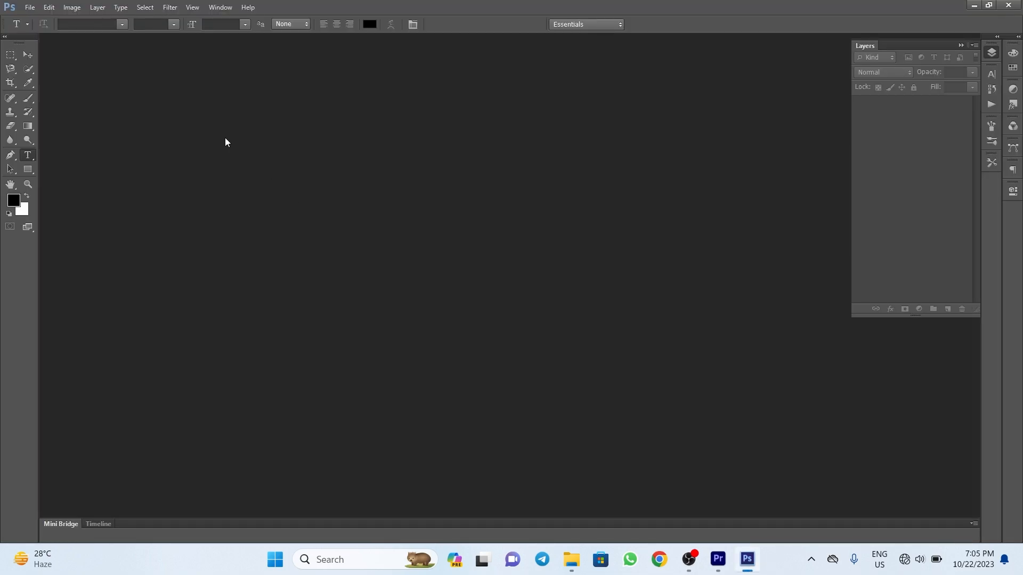
click(32, 8)
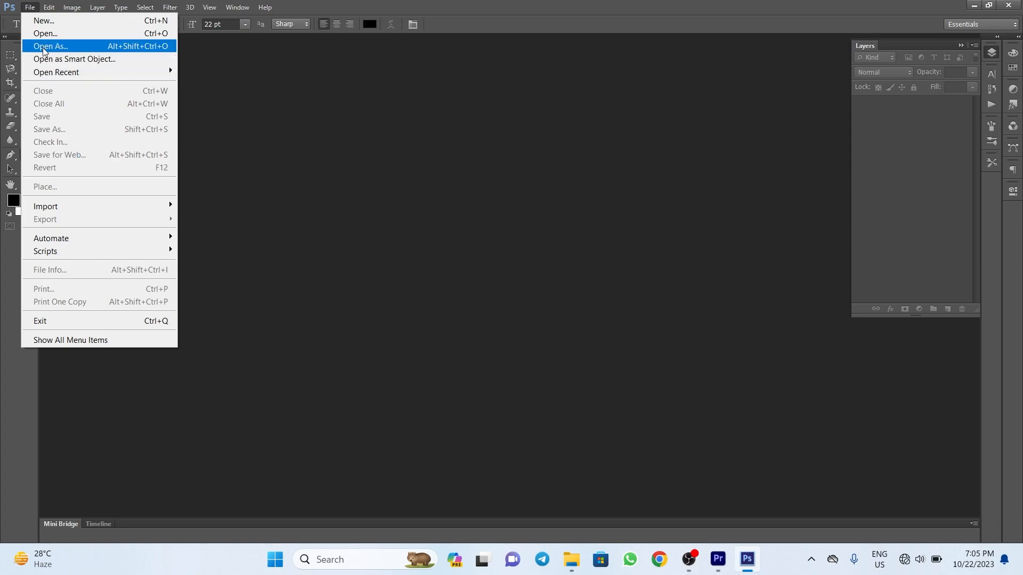
click(45, 33)
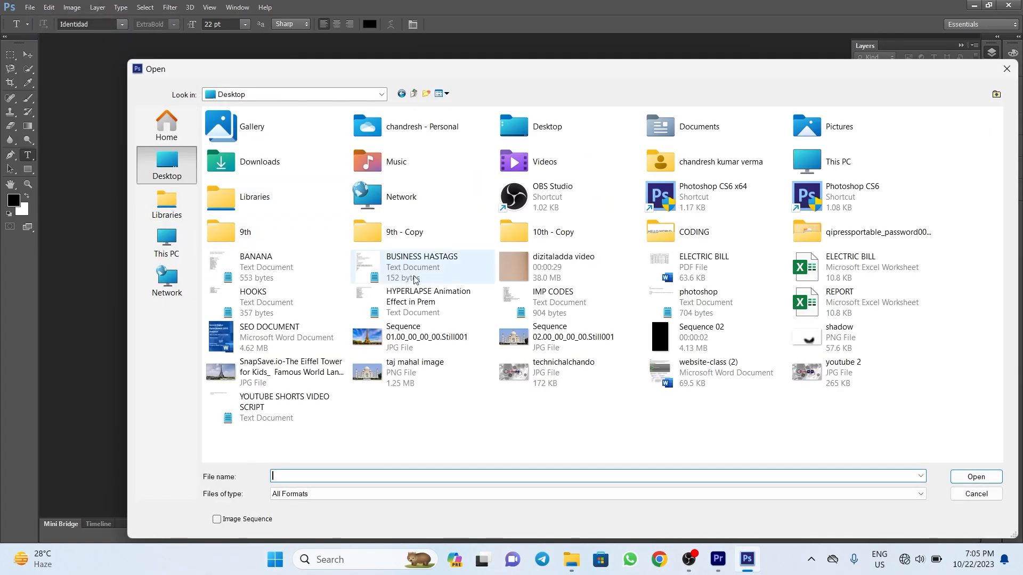
click(421, 337)
click(976, 476)
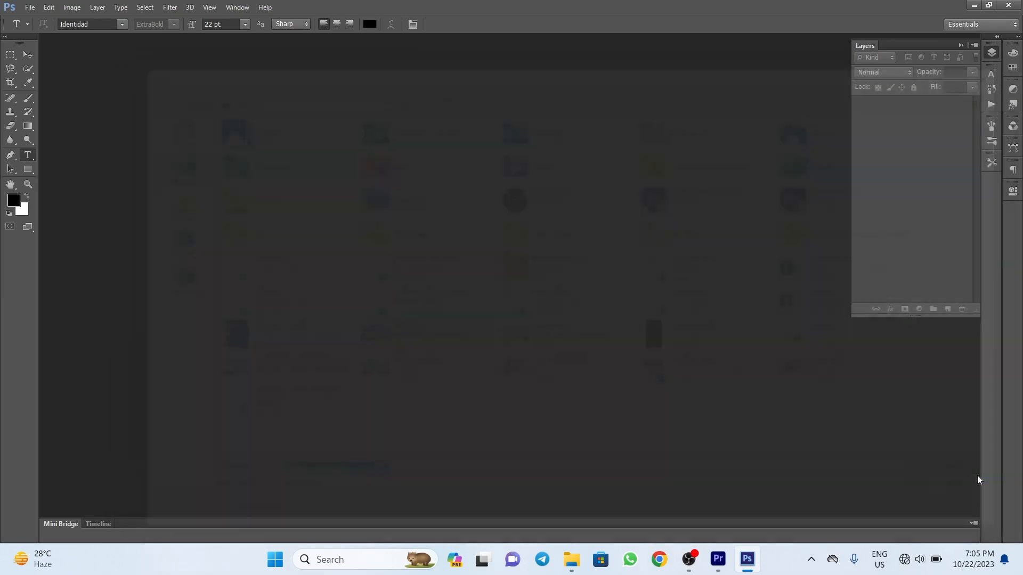
drag(443, 40, 488, 40)
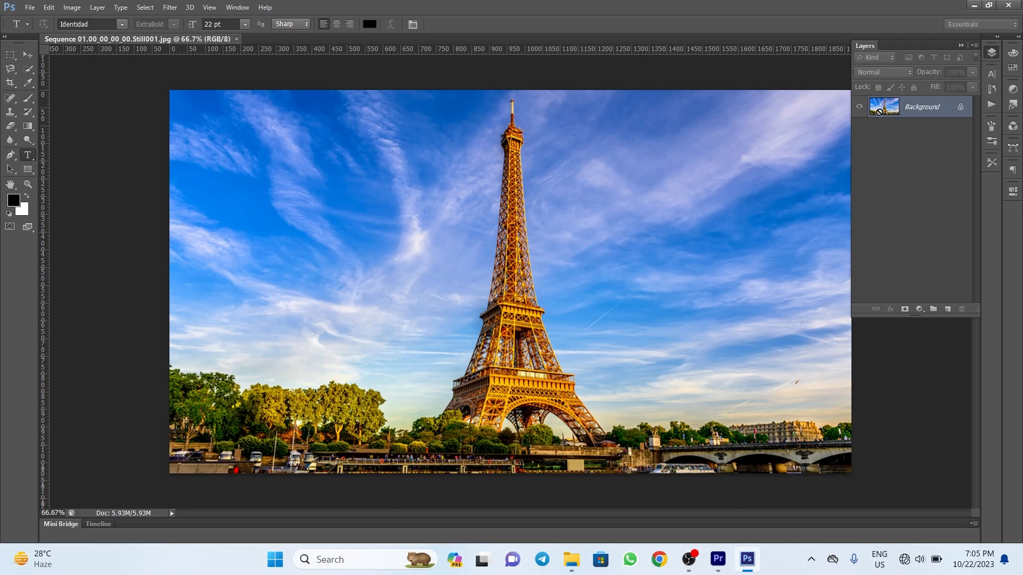
Step: Replace the Background layer with a duplicate of it and make three more copies of that duplicate
key(ctrl+j)
click(926, 137)
key(Delete)
key(ctrl+j)
key(ctrl+j)
key(ctrl+j)
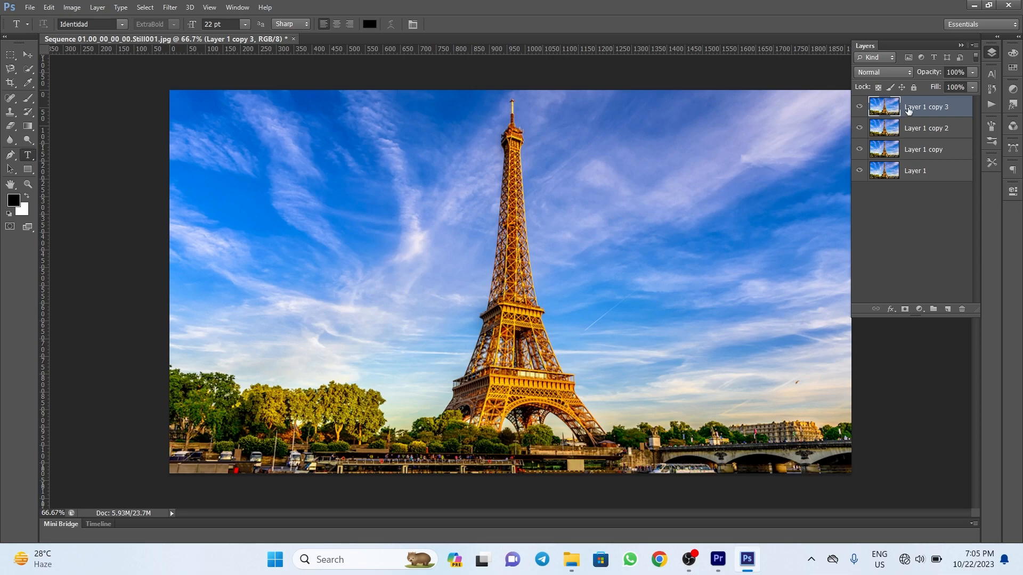
Step: On Layer 1, with the three copies hidden, lasso the Eiffel Tower, replace it with a Content-Aware fill at 100% opacity, and deselect
click(906, 171)
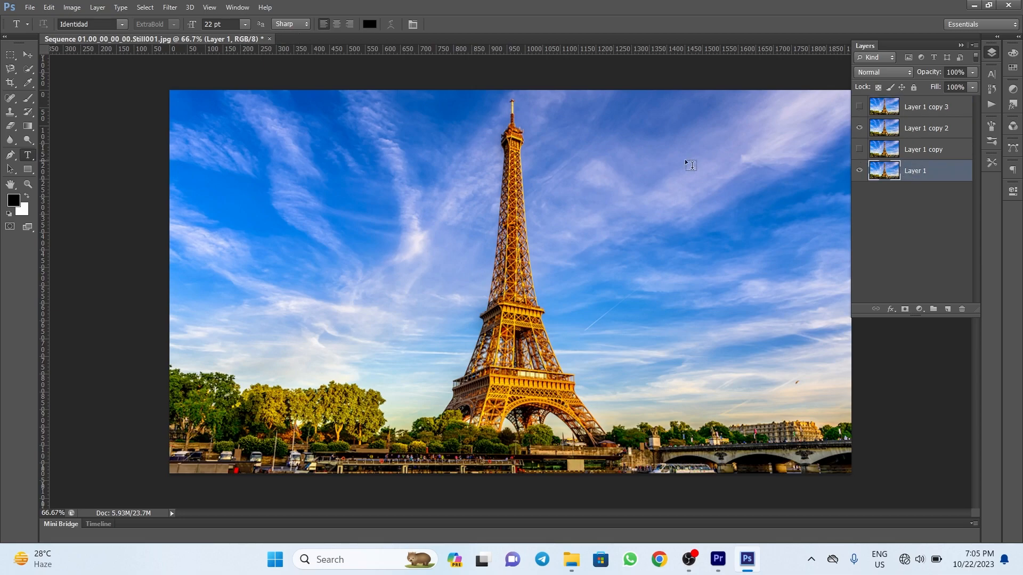
click(12, 69)
click(53, 68)
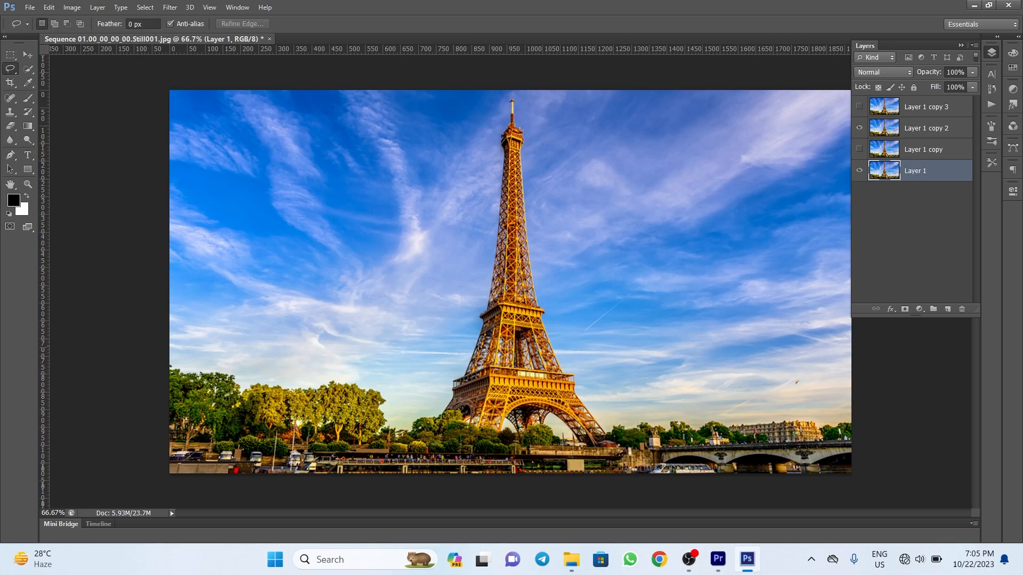
click(511, 207)
drag(516, 98, 513, 95)
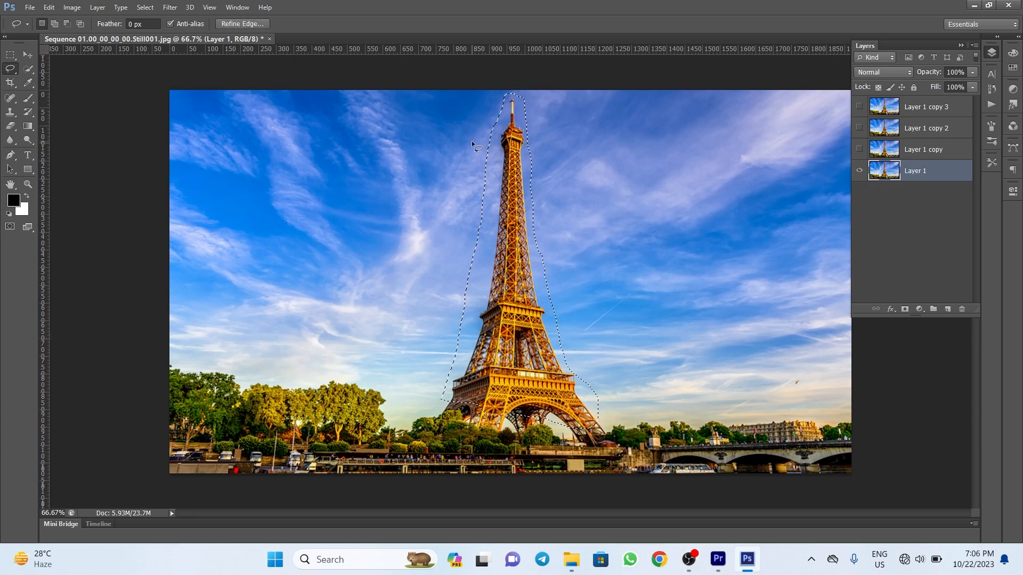
click(49, 8)
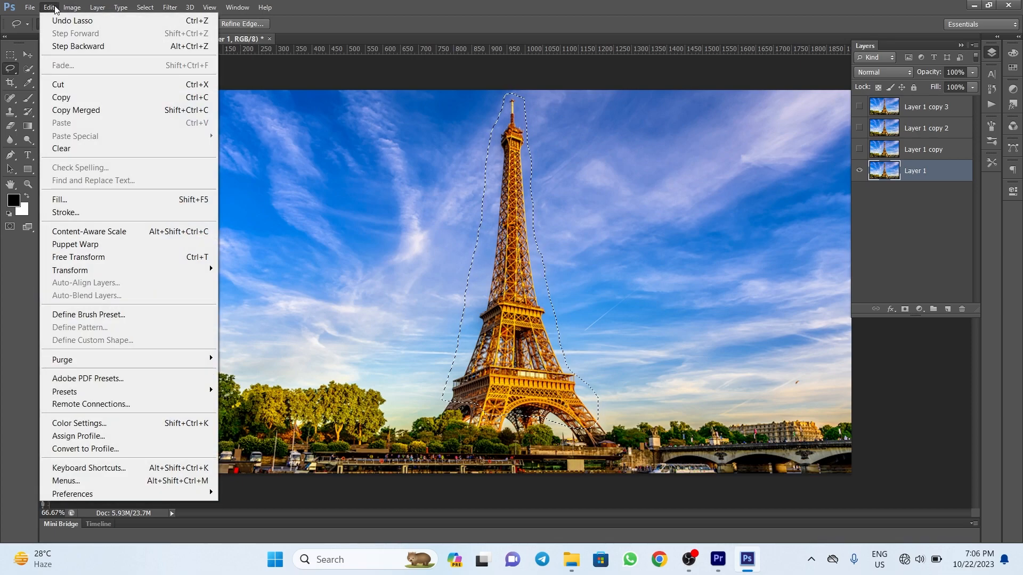
click(98, 199)
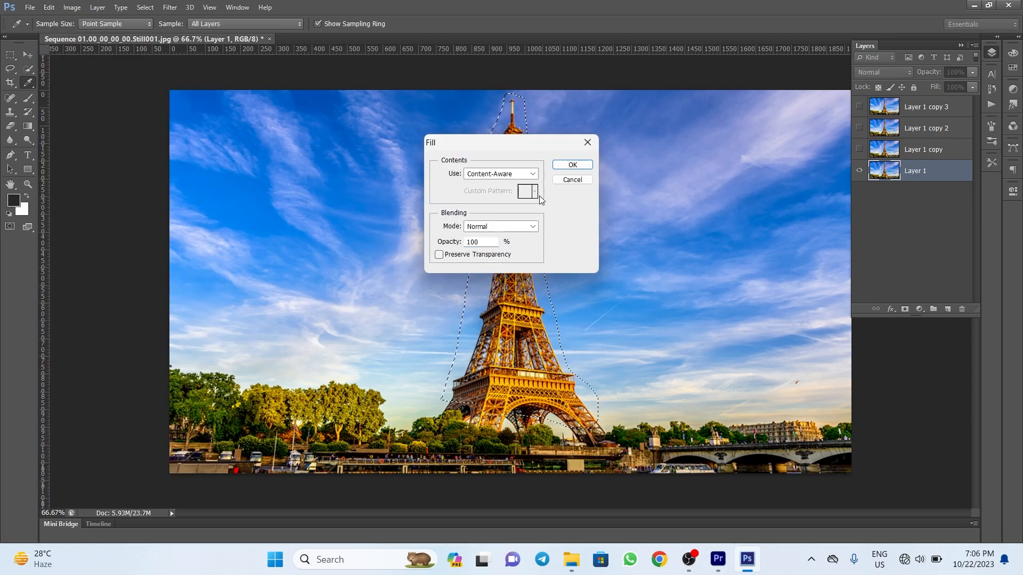
click(575, 164)
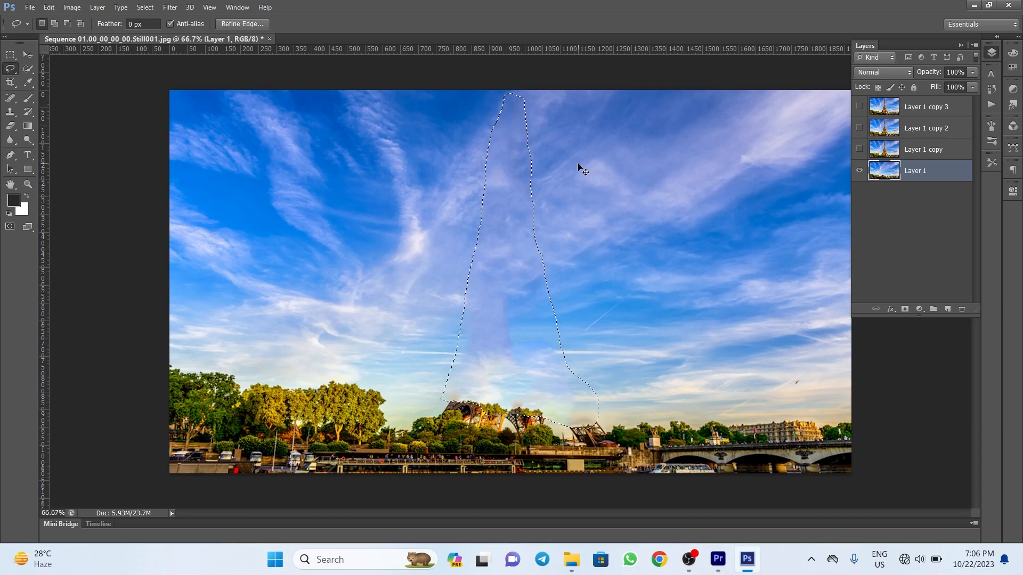
key(ctrl+d)
Step: Blend the upper sky where the tower stood by patching the smeared areas with nearby clouds using the Patch tool
key(ctrl+plus)
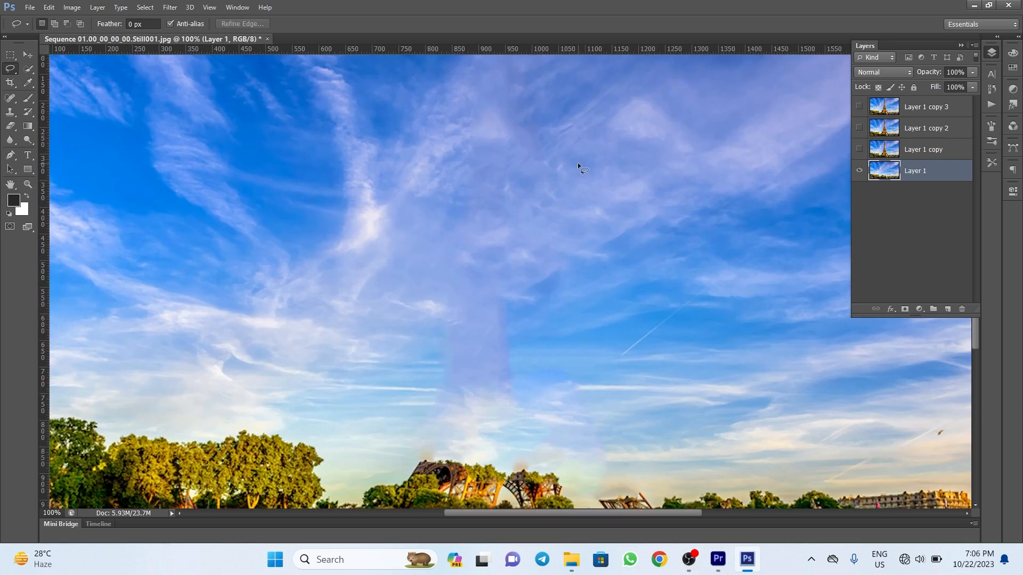
scroll(551, 229, up, 3)
click(10, 97)
click(51, 120)
mouse_move(500, 281)
mouse_down()
mouse_move(557, 132)
mouse_move(538, 112)
mouse_up()
drag(545, 213, 556, 111)
drag(525, 185, 590, 150)
key(ctrl+d)
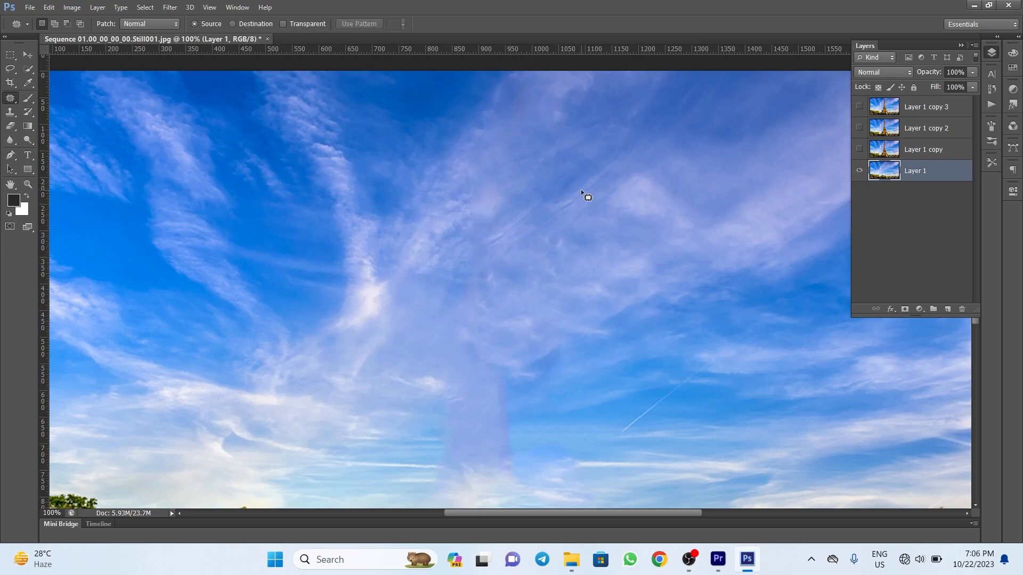
drag(588, 219, 585, 139)
drag(570, 164, 669, 117)
key(ctrl+d)
Step: Try to patch the purple vertical smear in the middle sky and undo those patches
scroll(509, 296, down, 2)
scroll(509, 296, down, 2)
drag(495, 297, 484, 338)
click(522, 208)
mouse_move(548, 294)
mouse_down()
mouse_move(555, 325)
mouse_move(623, 285)
mouse_up()
key(ctrl+d)
key(ctrl+z)
key(ctrl+z)
key(ctrl+alt+z)
key(ctrl+alt+z)
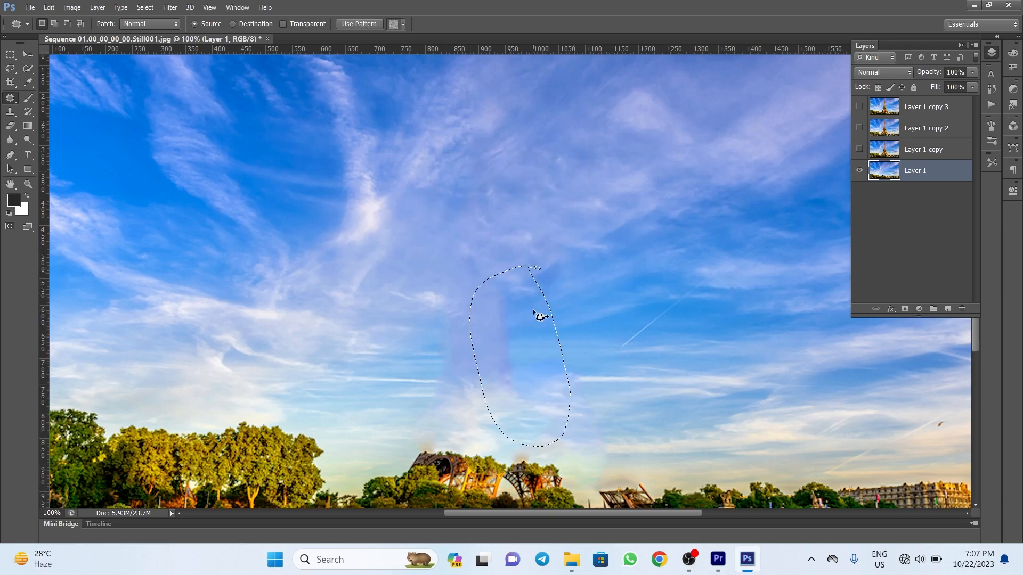
Step: Patch the right side of the purple smear in the middle sky with neighbouring sky
drag(510, 269, 486, 319)
drag(529, 378, 529, 380)
mouse_move(521, 305)
mouse_down()
mouse_move(595, 272)
mouse_move(524, 293)
mouse_move(566, 252)
mouse_up()
key(ctrl+d)
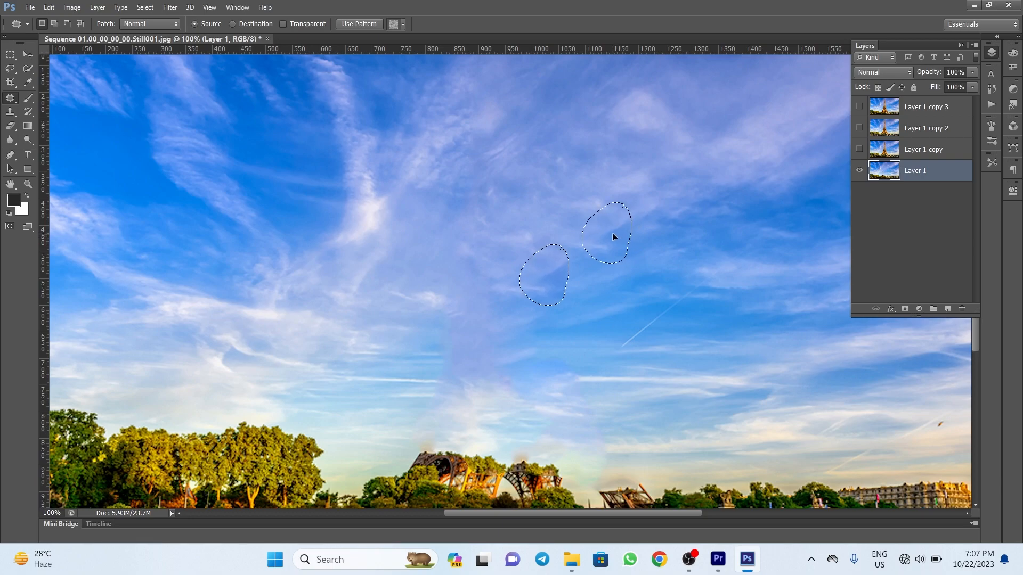
key(ctrl+d)
Step: Patch the left side and upper part of the purple smear with sky sampled from the clouds beside it
drag(434, 341, 434, 341)
click(513, 207)
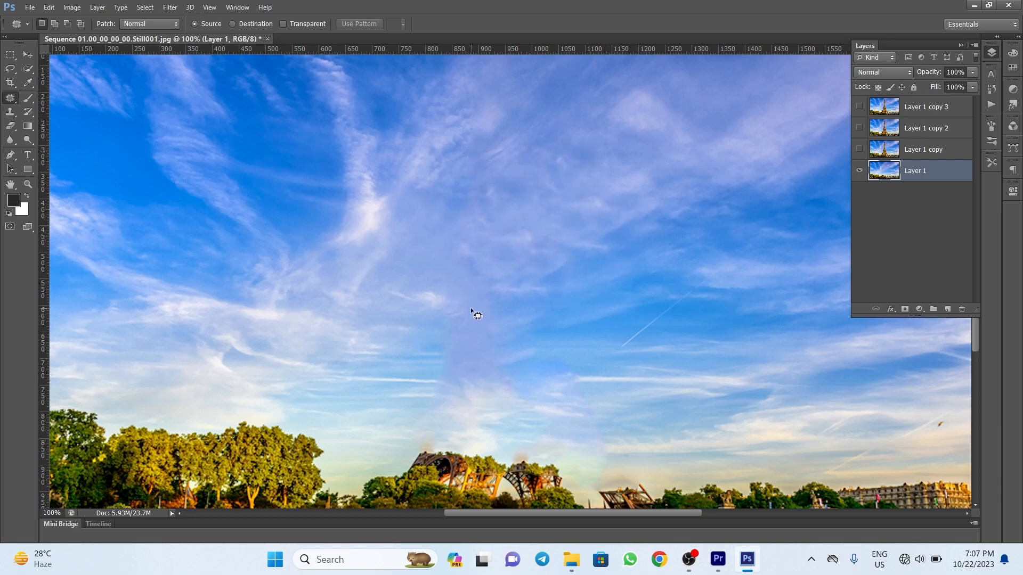
mouse_move(445, 387)
mouse_down()
mouse_move(482, 310)
mouse_move(408, 363)
mouse_up()
key(ctrl+d)
mouse_move(456, 295)
mouse_down()
mouse_move(418, 391)
mouse_move(502, 330)
mouse_move(372, 360)
mouse_up()
key(ctrl+d)
Step: Patch the remaining discoloured areas in the lower middle sky above the tower remnants with clean sky
drag(526, 387, 502, 333)
drag(507, 374, 573, 314)
key(ctrl+d)
drag(598, 459, 591, 454)
drag(577, 383, 581, 315)
key(ctrl+d)
drag(575, 377, 585, 341)
key(ctrl+d)
Step: Heal the stray white streaks in the lower sky with the Spot Healing Brush at size 20 in Content-Aware mode
key(ctrl+minus)
key(ctrl+minus)
key(ctrl+minus)
key(ctrl+minus)
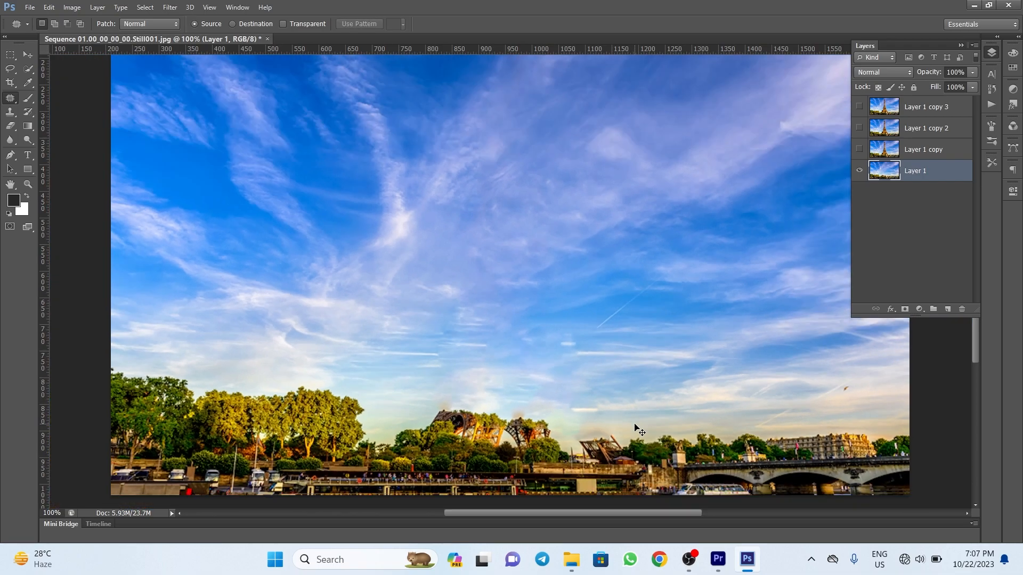
key(ctrl+plus)
key(ctrl+plus)
key(ctrl+plus)
key(ctrl+plus)
key(ctrl+plus)
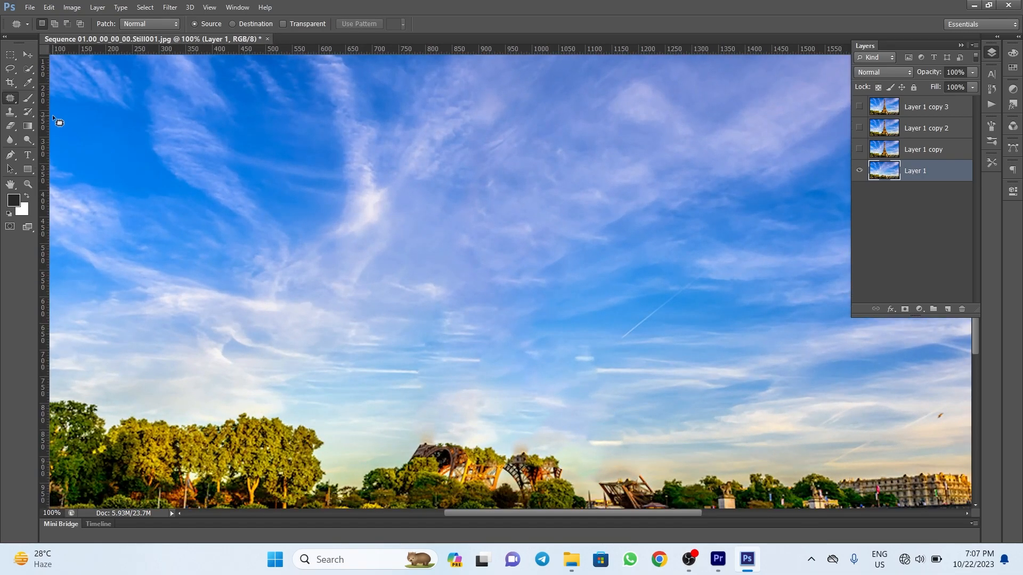
right_click(14, 98)
click(59, 97)
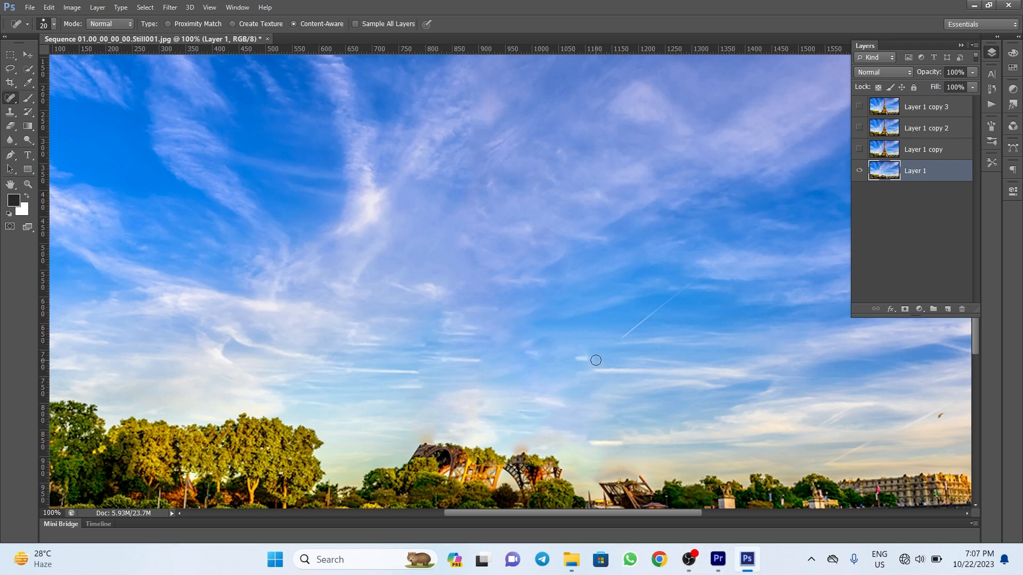
drag(586, 375, 613, 424)
mouse_move(611, 421)
mouse_down()
mouse_move(579, 433)
mouse_move(602, 441)
mouse_up()
mouse_move(521, 367)
mouse_down()
mouse_move(486, 334)
mouse_move(486, 401)
mouse_up()
Step: Clone clean sky over the upper parts of the tower remnants above the trees using the Clone Stamp at size 50
scroll(486, 403, down, 1)
scroll(486, 403, down, 5)
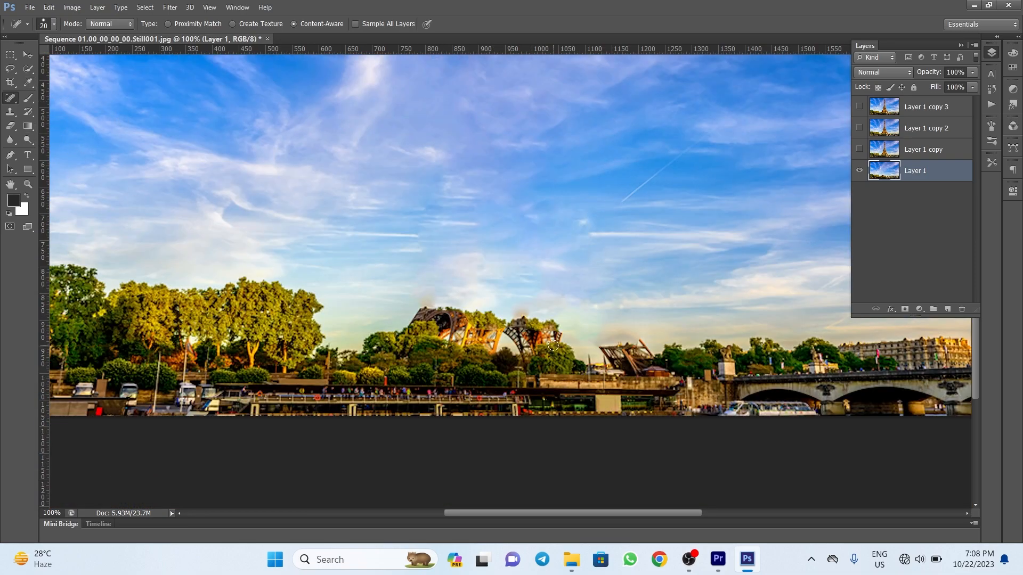
alt+scroll(553, 339, up, 1)
scroll(553, 339, down, 4)
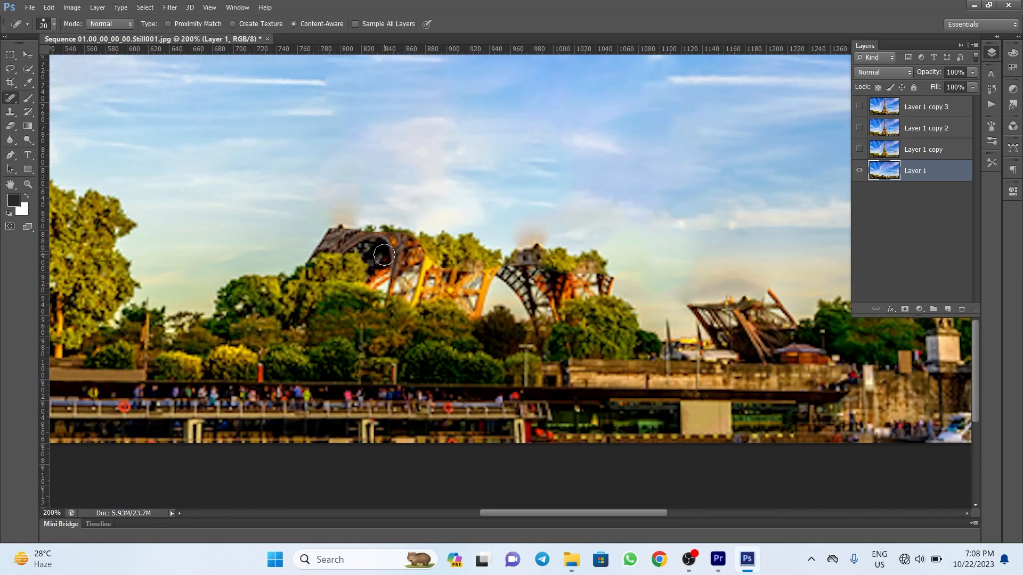
click(10, 69)
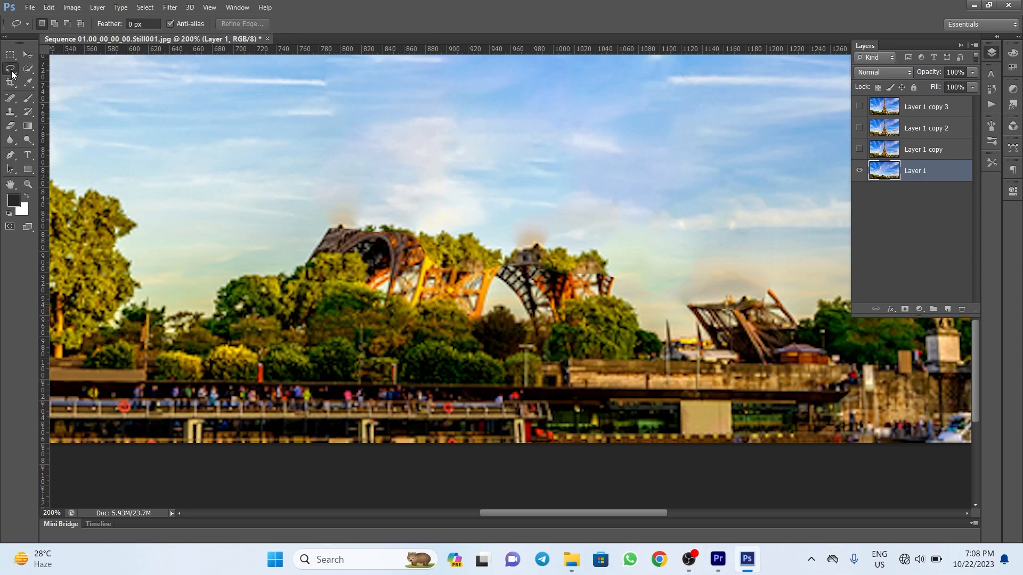
click(10, 111)
key(bracketleft)
key(bracketleft)
key(bracketleft)
key(bracketleft)
alt+click(341, 174)
click(334, 207)
alt+click(325, 137)
mouse_move(320, 206)
mouse_down()
mouse_move(336, 224)
mouse_move(410, 214)
mouse_move(593, 261)
mouse_move(504, 253)
mouse_move(604, 271)
mouse_move(402, 247)
mouse_up()
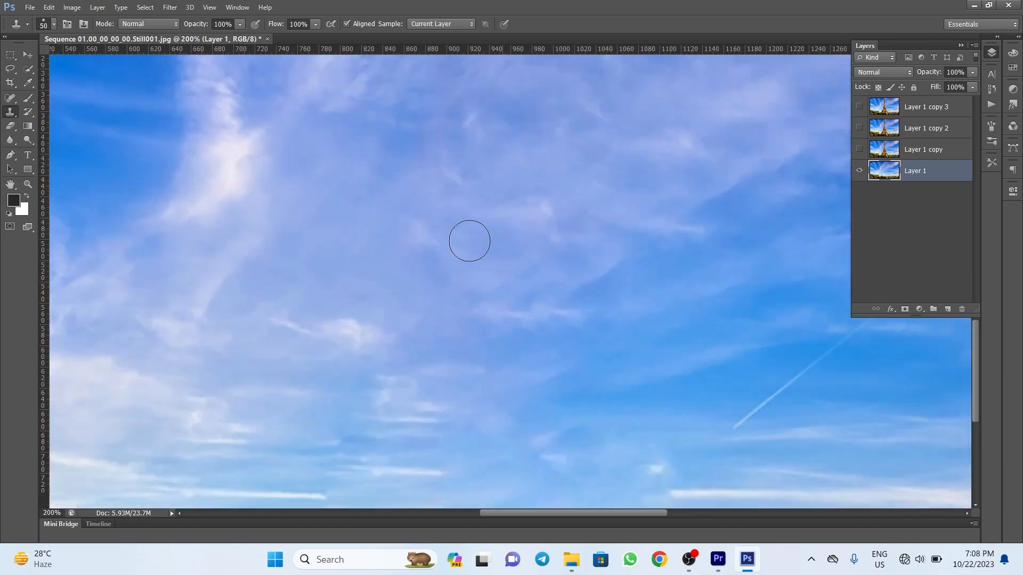
Step: Outline the remaining tower remnants along the treeline with the Patch tool, replace them with a Content-Aware fill, and deselect
scroll(436, 264, down, 4)
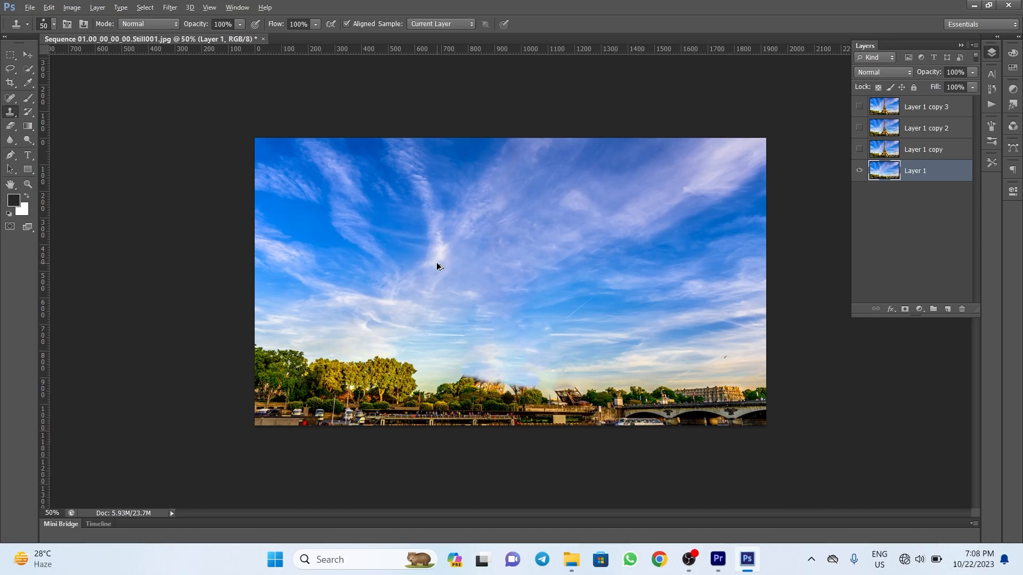
key(ctrl+plus)
key(ctrl+plus)
key(ctrl+plus)
scroll(452, 232, down, 9)
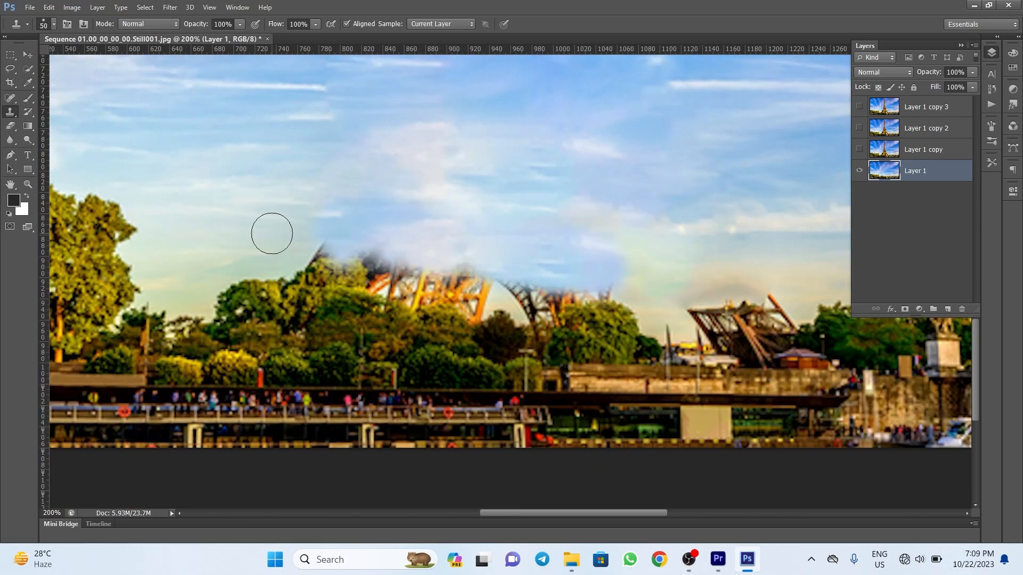
drag(10, 68, 46, 67)
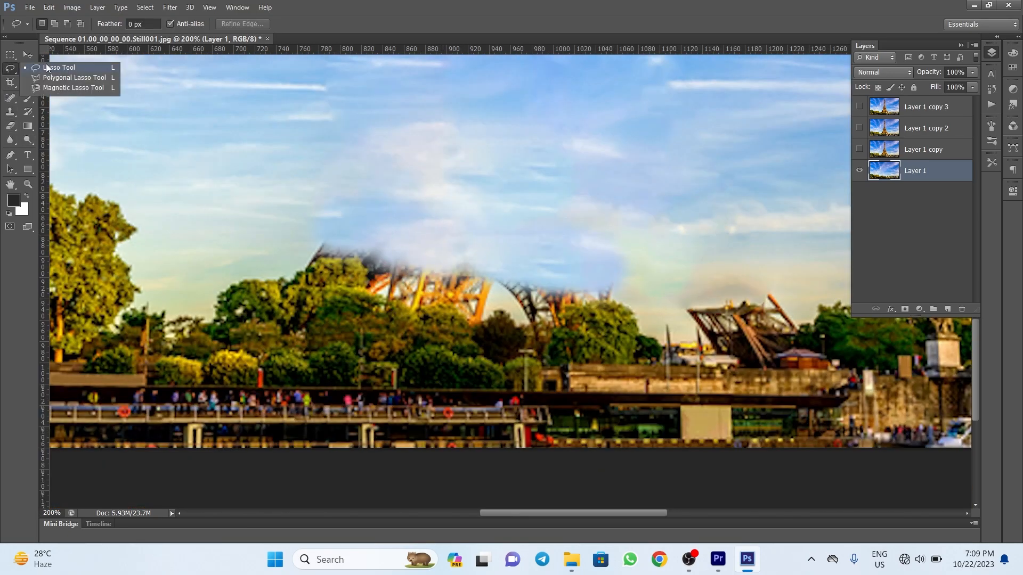
drag(11, 97, 48, 117)
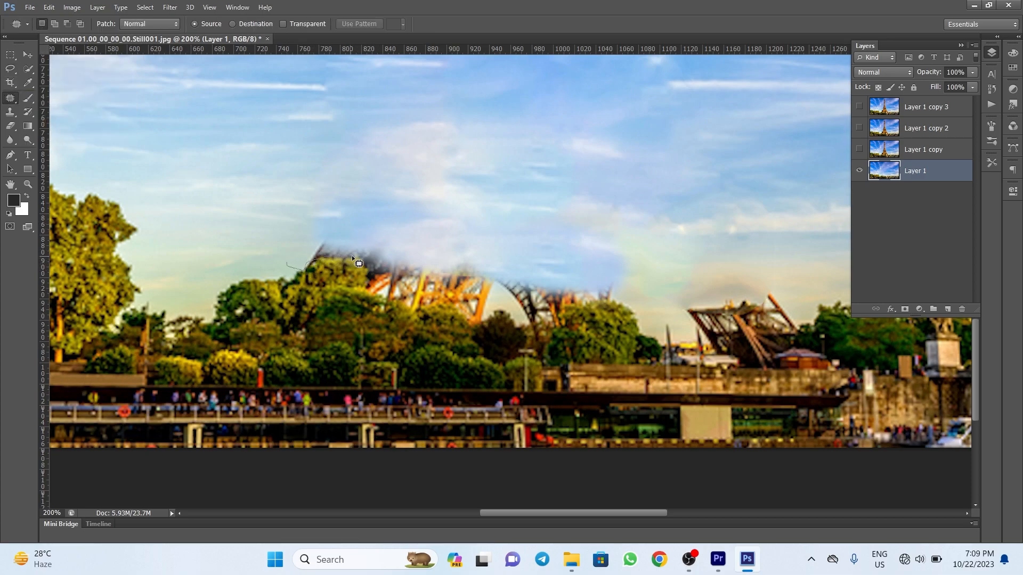
drag(371, 291, 389, 301)
mouse_move(475, 321)
mouse_down()
mouse_move(494, 310)
mouse_move(539, 321)
mouse_up()
drag(603, 302, 635, 311)
mouse_move(729, 352)
mouse_down()
mouse_move(784, 353)
mouse_move(798, 326)
mouse_move(730, 263)
mouse_move(607, 222)
mouse_move(362, 188)
mouse_move(281, 239)
mouse_up()
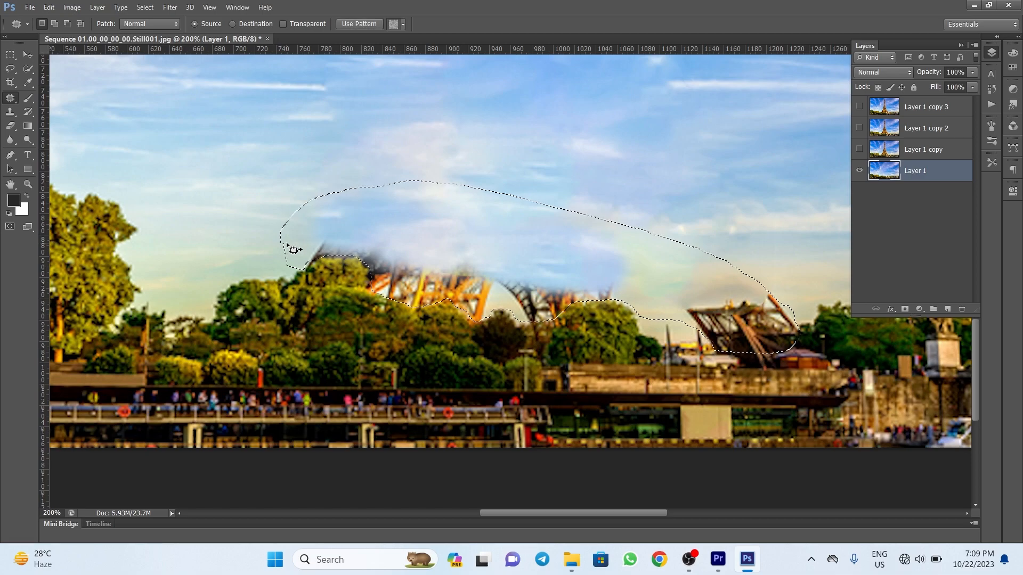
key(shift+BackSpace)
key(Return)
key(ctrl+d)
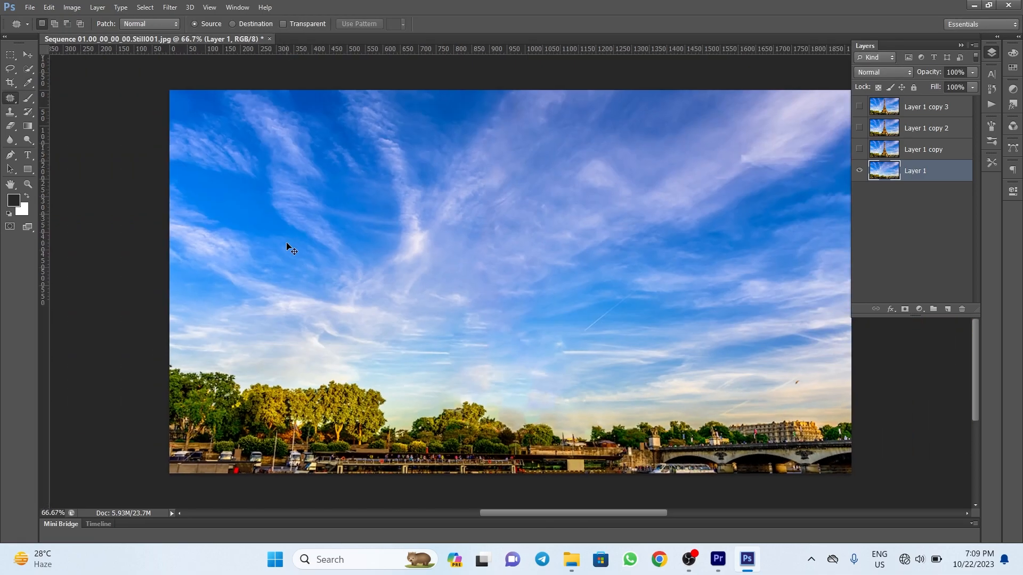
Step: Patch the leftover tower specks in the tall tree cluster with surrounding foliage
scroll(439, 278, down, 6)
key(ctrl+plus)
scroll(436, 303, down, 7)
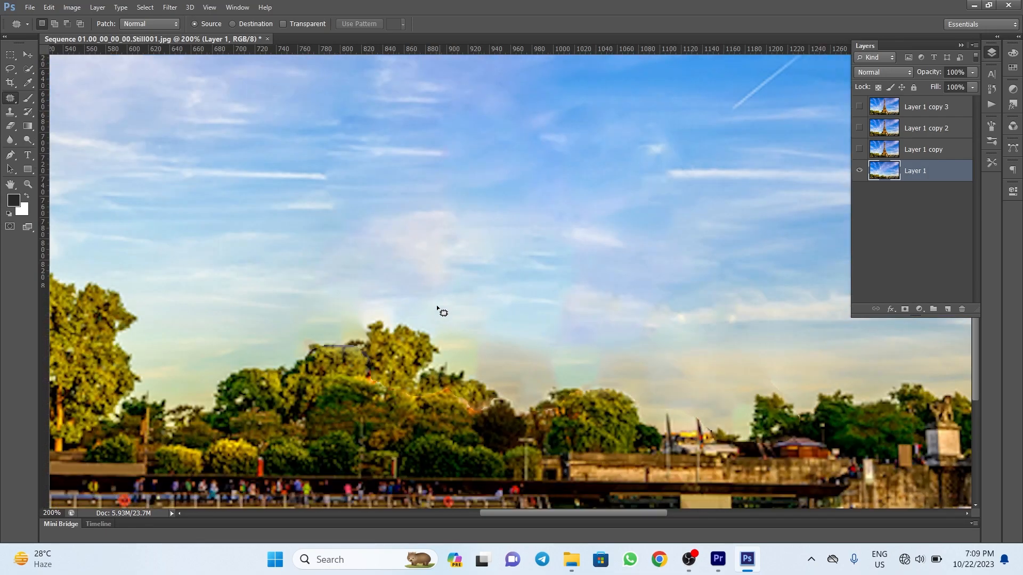
right_click(11, 99)
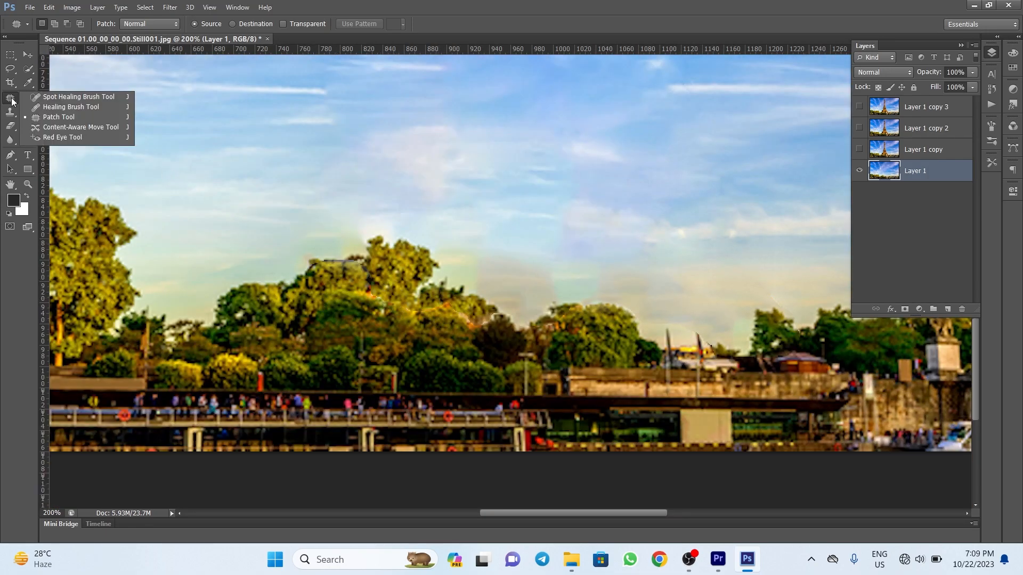
click(7, 101)
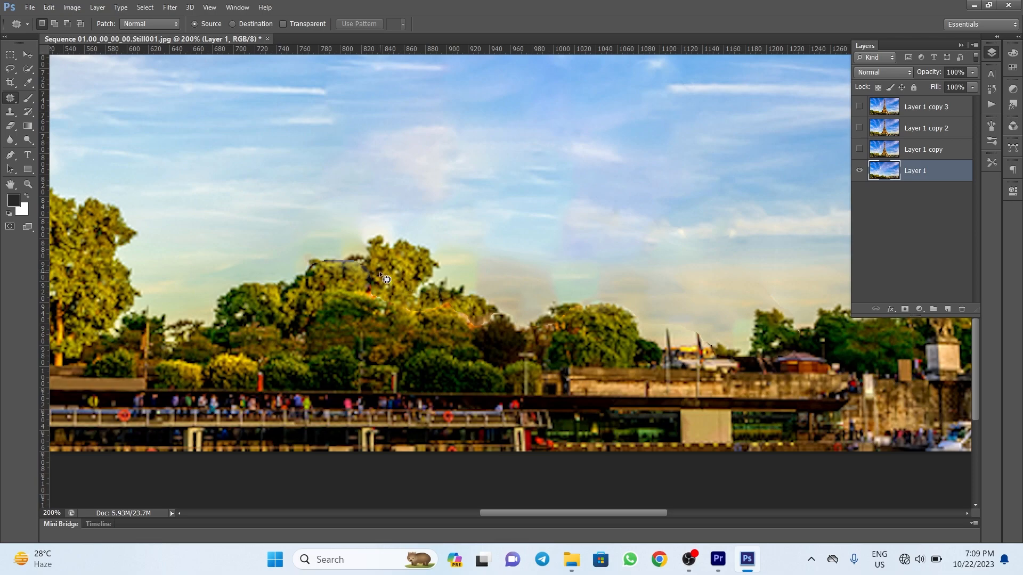
mouse_move(378, 279)
mouse_down()
mouse_move(373, 296)
mouse_move(418, 314)
mouse_move(385, 285)
mouse_up()
drag(387, 298, 362, 300)
mouse_move(368, 280)
mouse_down()
mouse_move(339, 298)
mouse_move(399, 293)
mouse_move(424, 315)
mouse_move(416, 304)
mouse_move(368, 296)
mouse_up()
key(ctrl+d)
key(ctrl+d)
key(ctrl+d)
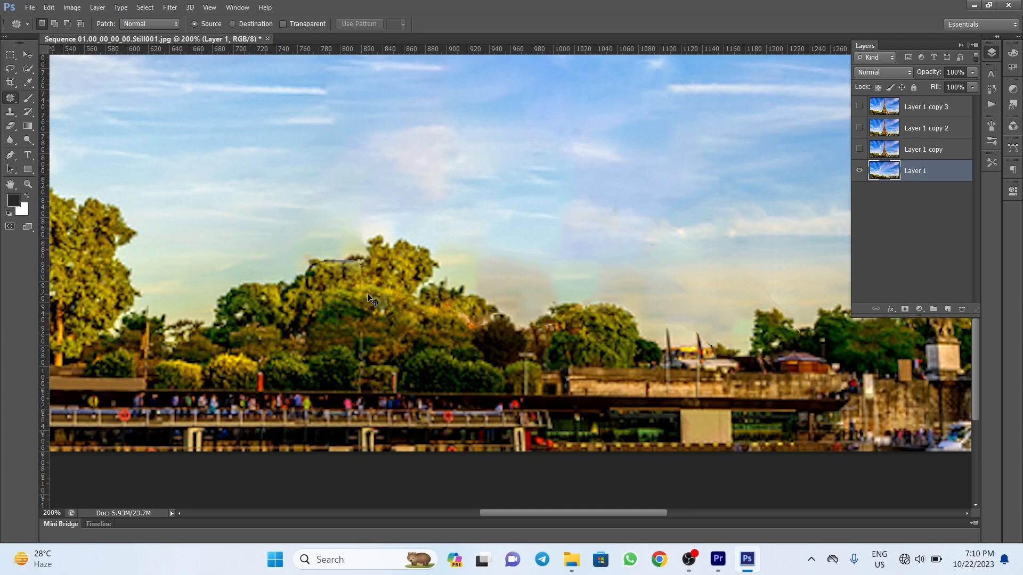
Step: Patch the leftover traces along the right slope of the tall tree cluster using nearby foliage
mouse_move(451, 302)
mouse_down()
mouse_move(459, 313)
mouse_move(390, 292)
mouse_up()
key(ctrl+d)
mouse_move(476, 315)
mouse_down()
mouse_move(436, 318)
mouse_move(484, 311)
mouse_move(450, 313)
mouse_move(472, 304)
mouse_move(487, 326)
mouse_move(506, 319)
mouse_up()
key(ctrl+d)
key(ctrl+d)
mouse_move(484, 314)
mouse_down()
mouse_move(452, 313)
mouse_move(483, 310)
mouse_up()
key(ctrl+d)
drag(471, 315, 437, 318)
key(ctrl+d)
Step: Patch the brown spot on the left part of the round tree with its own green foliage
drag(570, 318, 565, 313)
drag(556, 322, 581, 326)
key(ctrl+d)
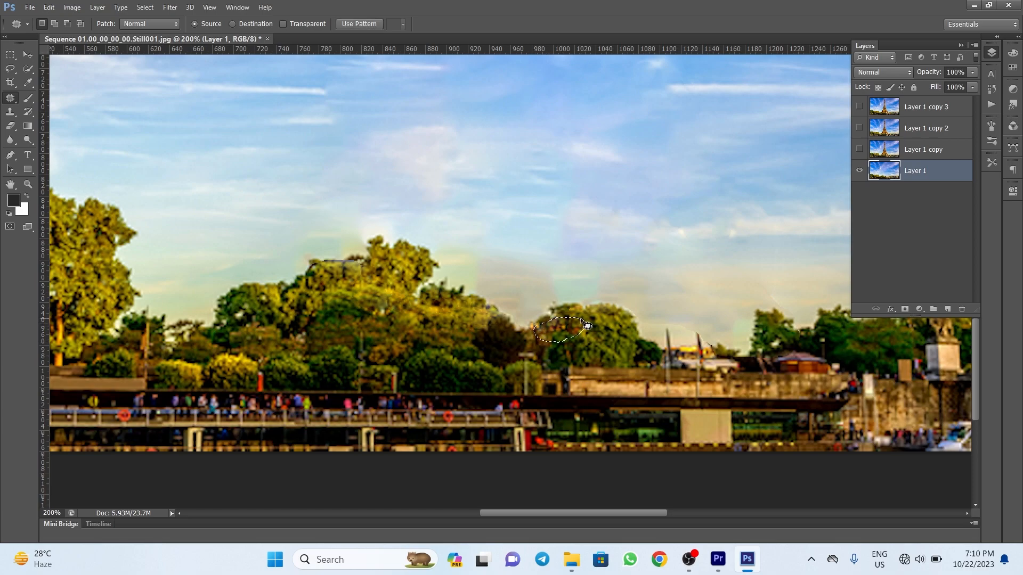
Step: Patch the sky above the flagpoles and at the edge of the trees on their right
key(ctrl+minus)
key(ctrl+minus)
key(ctrl+plus)
key(ctrl+plus)
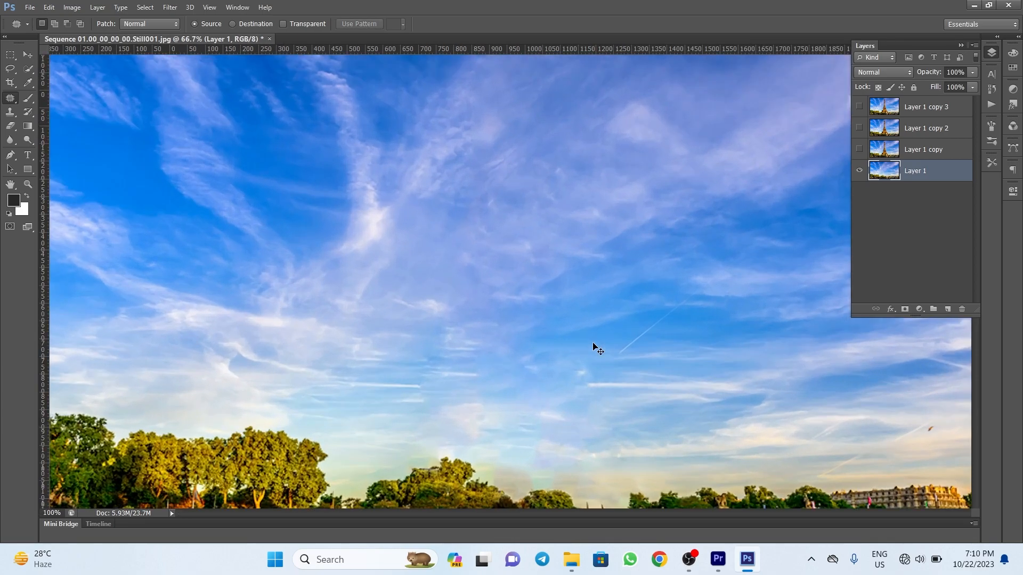
scroll(290, 388, down, 7)
scroll(674, 422, down, 2)
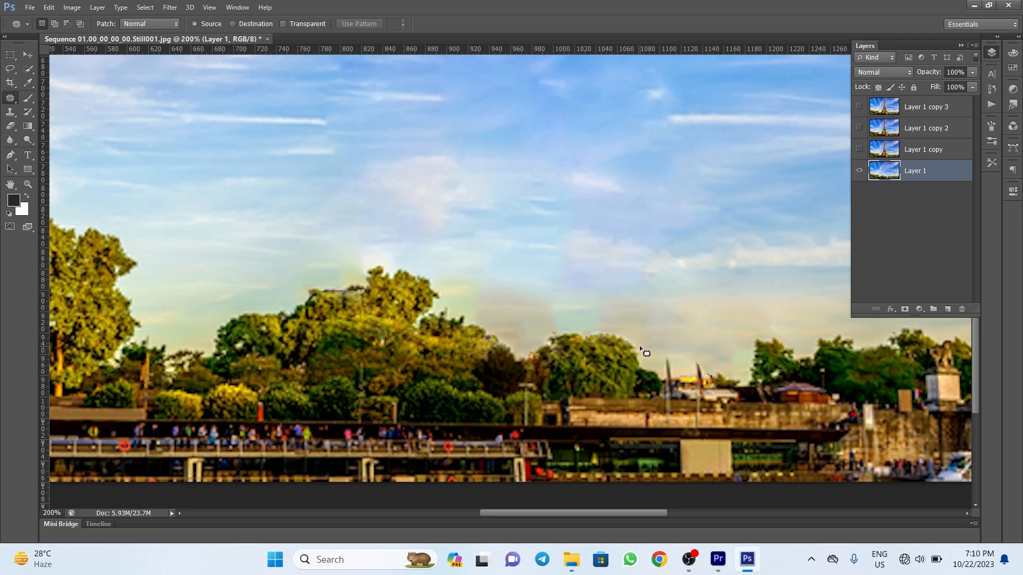
mouse_move(682, 349)
mouse_down()
mouse_move(660, 348)
mouse_move(670, 318)
mouse_up()
key(ctrl+d)
mouse_move(775, 330)
mouse_down()
mouse_move(811, 371)
mouse_move(766, 321)
mouse_move(772, 329)
mouse_move(784, 318)
mouse_up()
click(512, 207)
key(ctrl+d)
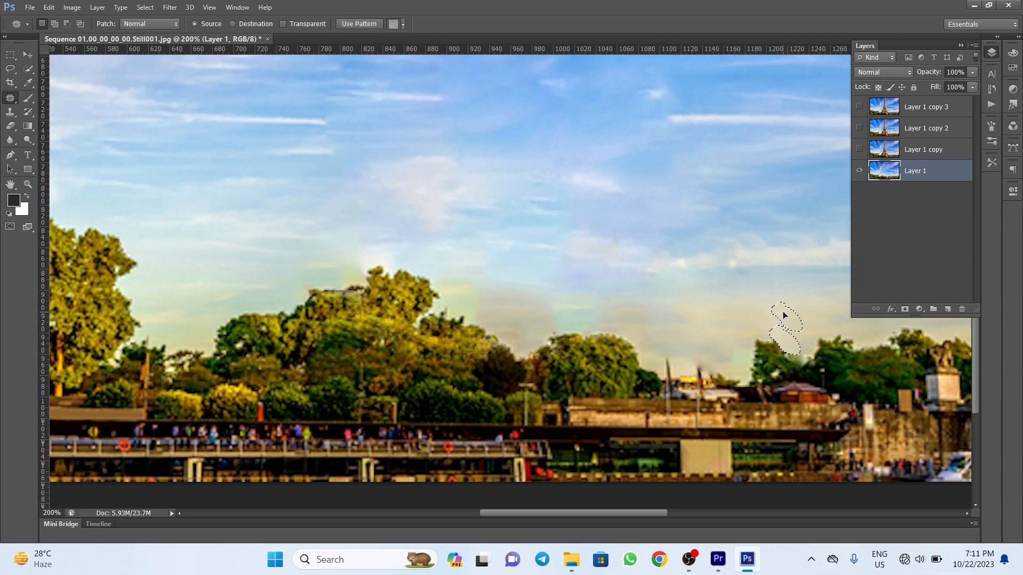
Step: Inspect the retouched sky and treeline at full view and close up for remaining flaws
key(ctrl+0)
key(ctrl+1)
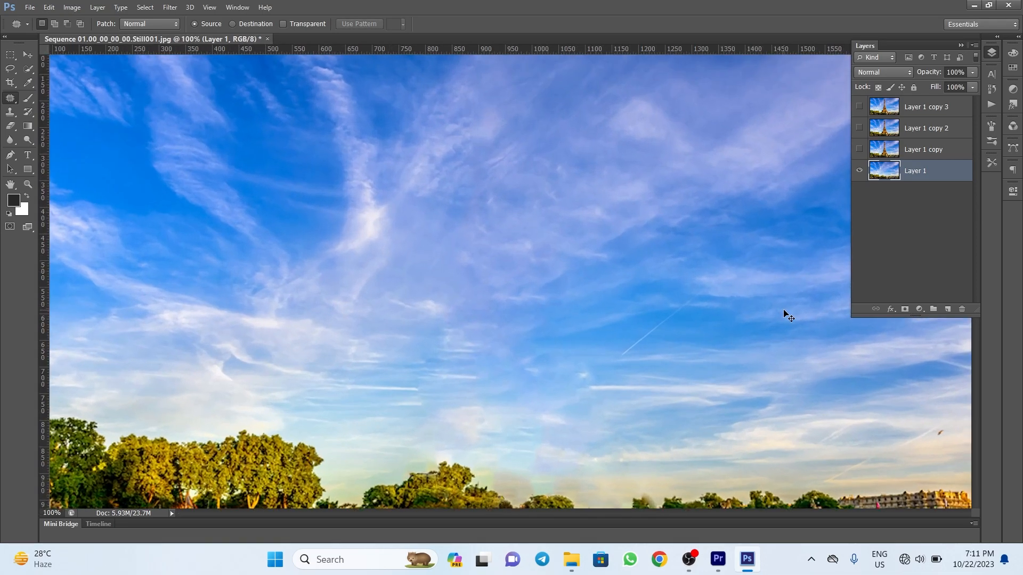
key(ctrl+0)
key(ctrl+1)
key(ctrl+0)
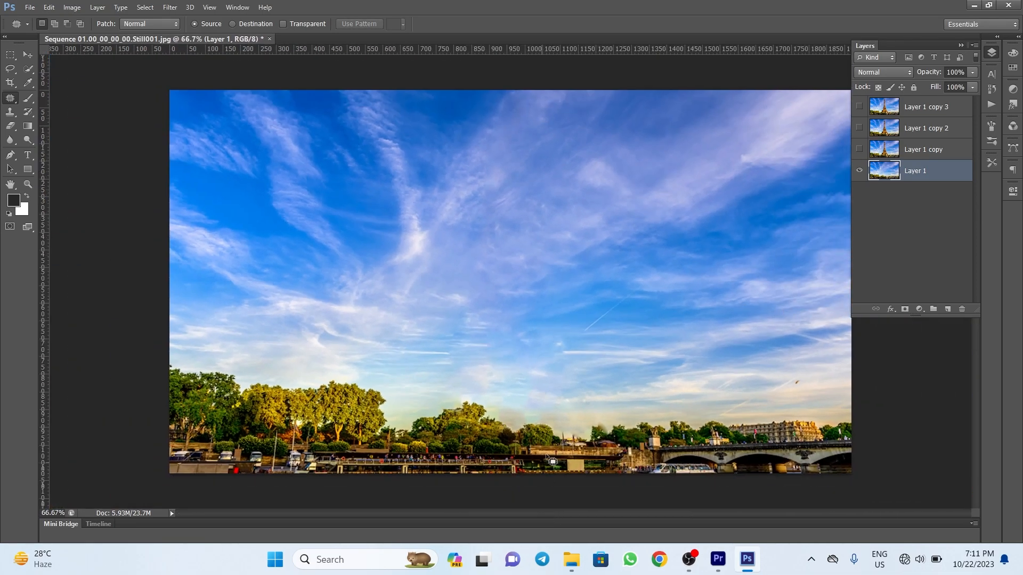
key(ctrl+plus)
key(ctrl+plus)
scroll(541, 293, down, 5)
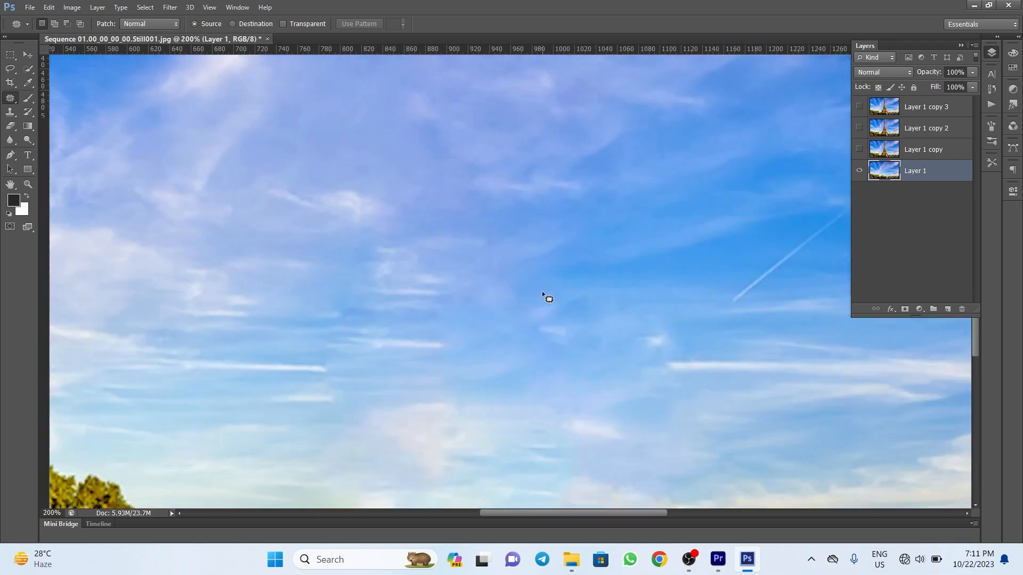
Step: Patch the greyish smudges in the sky above the round tree and flagpoles with cleaner sky texture
scroll(536, 314, down, 3)
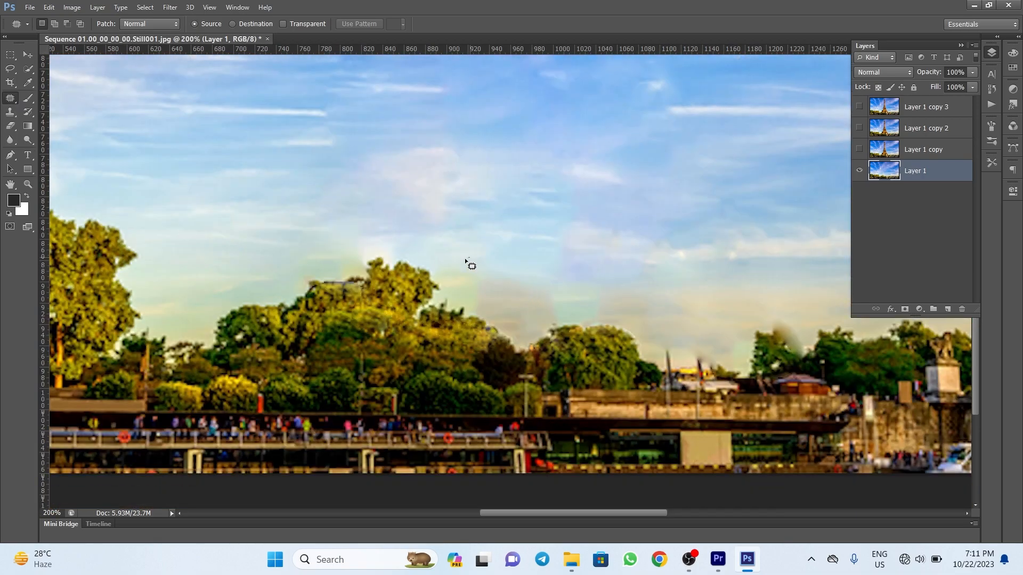
drag(515, 270, 477, 258)
drag(504, 281, 476, 179)
key(ctrl+d)
mouse_move(589, 215)
mouse_down()
mouse_move(640, 297)
mouse_move(599, 218)
mouse_up()
drag(599, 250, 499, 206)
key(ctrl+d)
mouse_move(665, 266)
mouse_down()
mouse_move(667, 331)
mouse_move(695, 265)
mouse_move(767, 212)
mouse_up()
key(ctrl+d)
drag(604, 263, 612, 261)
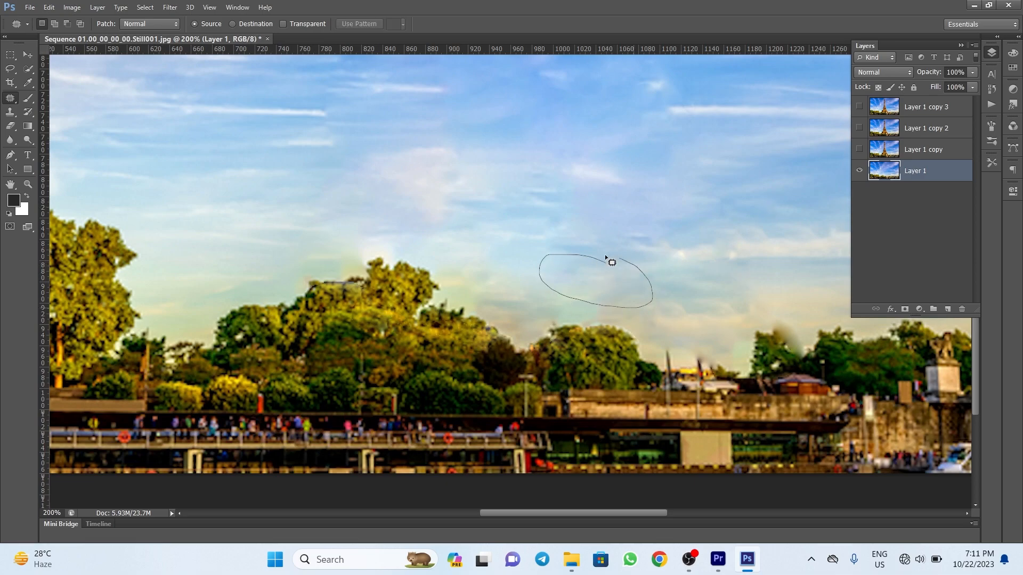
key(ctrl+d)
Step: Patch the pale cloud remnant in the sky above the tall tree cluster with neighbouring sky
mouse_move(463, 150)
mouse_down()
mouse_move(379, 143)
mouse_move(498, 232)
mouse_up()
mouse_move(434, 188)
mouse_down()
mouse_move(505, 197)
mouse_move(522, 237)
mouse_move(518, 177)
mouse_up()
key(ctrl+d)
drag(490, 207, 482, 172)
key(ctrl+s)
click(1007, 73)
key(ctrl+d)
scroll(604, 193, up, 1)
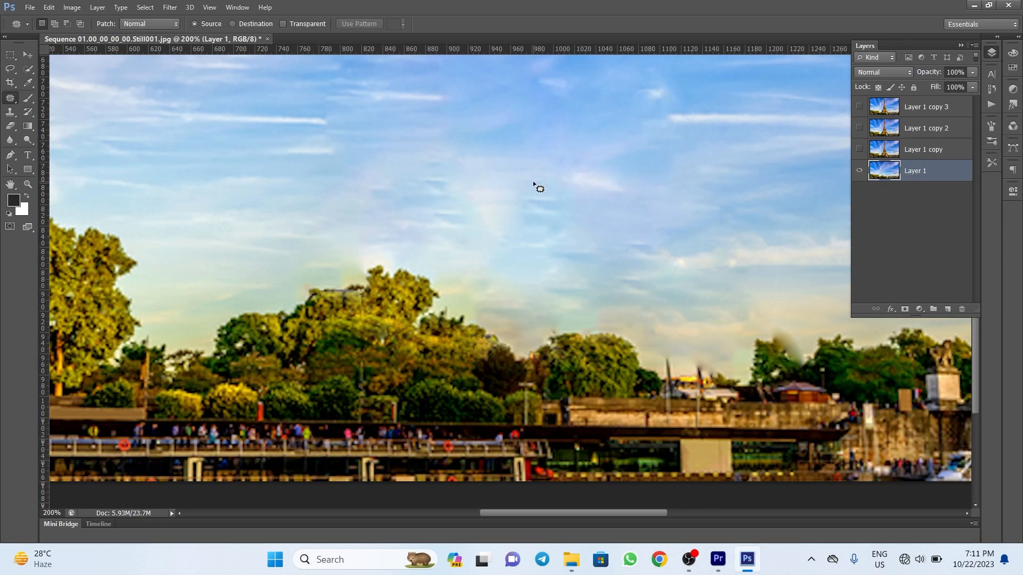
Step: Patch the streaks and pale wedge in the middle of the lower sky with nearby clean sky
drag(588, 213, 549, 179)
drag(553, 218, 622, 222)
key(ctrl+d)
drag(461, 207, 488, 176)
mouse_move(491, 213)
mouse_down()
mouse_move(437, 202)
mouse_move(489, 188)
mouse_move(528, 201)
mouse_move(514, 211)
mouse_move(571, 208)
mouse_up()
key(ctrl+d)
key(ctrl+d)
Step: Blend the remaining seams on both sides of the repaired central sky area by patching with adjacent sky
mouse_move(443, 165)
mouse_down()
mouse_move(481, 220)
mouse_move(460, 167)
mouse_up()
mouse_move(454, 204)
mouse_down()
mouse_move(516, 204)
mouse_move(539, 240)
mouse_move(516, 230)
mouse_up()
key(ctrl+d)
mouse_move(526, 243)
mouse_down()
mouse_move(536, 215)
mouse_move(556, 232)
mouse_move(554, 220)
mouse_up()
key(ctrl+d)
key(ctrl+d)
mouse_move(659, 244)
mouse_down()
mouse_move(623, 249)
mouse_move(609, 229)
mouse_move(554, 256)
mouse_move(589, 268)
mouse_move(583, 245)
mouse_up()
key(ctrl+d)
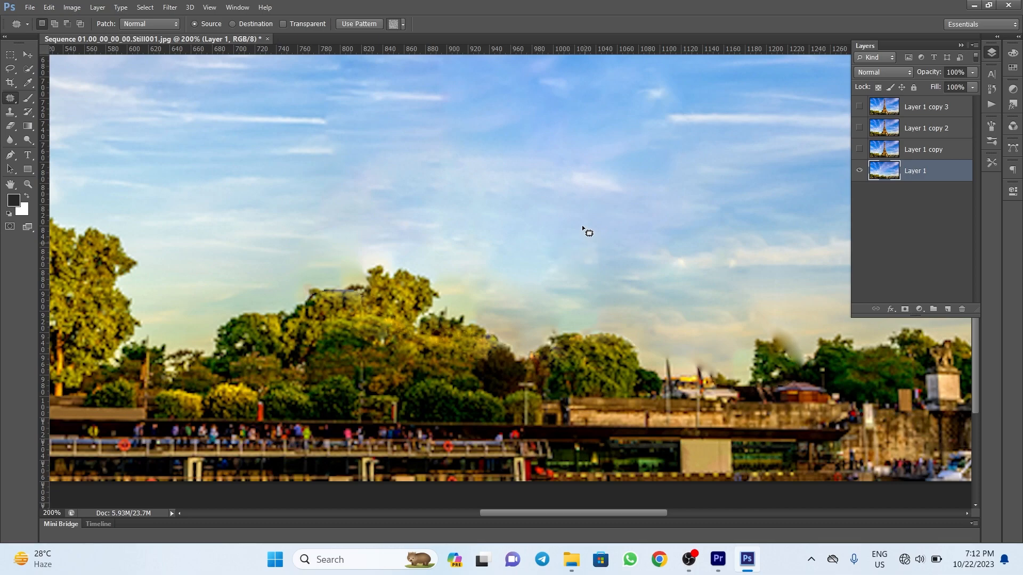
Step: Patch the uneven low sky just above the round tree with adjoining sky
click(520, 207)
drag(625, 287, 651, 275)
drag(641, 281, 681, 279)
key(ctrl+d)
mouse_move(551, 286)
mouse_down()
mouse_move(594, 294)
mouse_move(613, 281)
mouse_up()
key(ctrl+d)
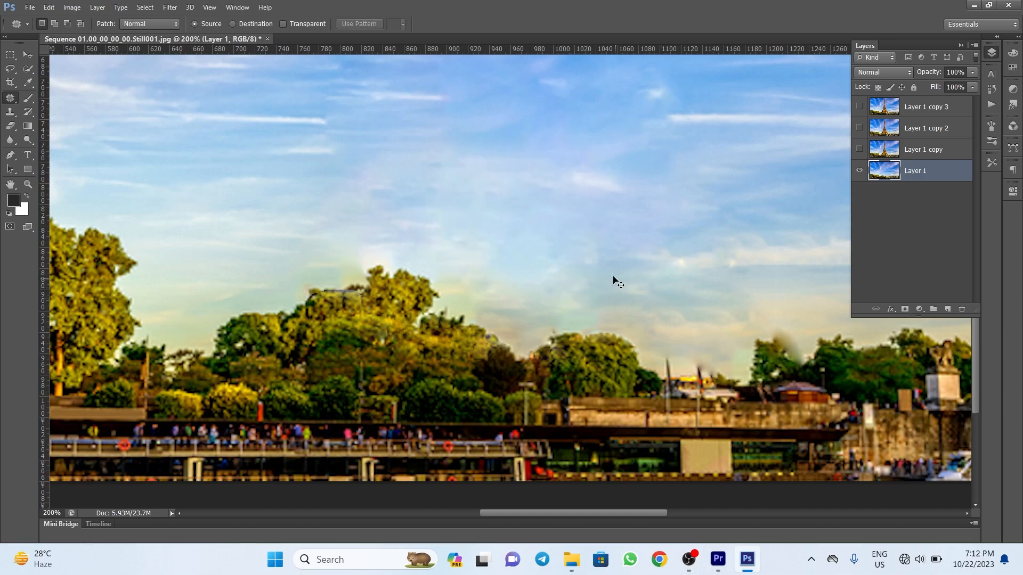
Step: Patch the small flaw in the sky above the tall tree cluster and check the result zoomed out
drag(366, 198, 398, 192)
drag(382, 195, 359, 205)
key(ctrl+d)
key(ctrl+minus)
key(ctrl+minus)
key(ctrl+minus)
key(ctrl+minus)
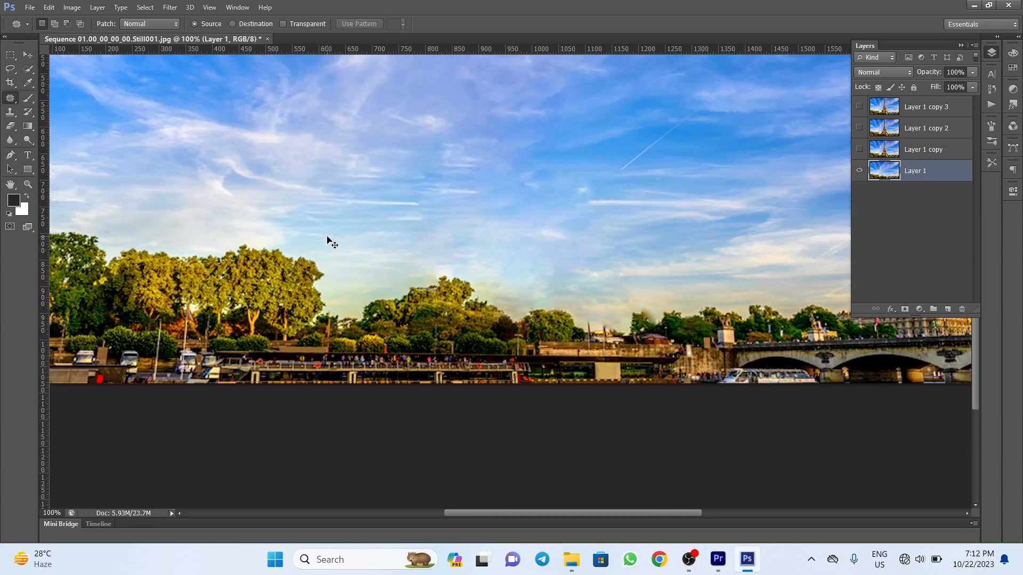
key(ctrl+plus)
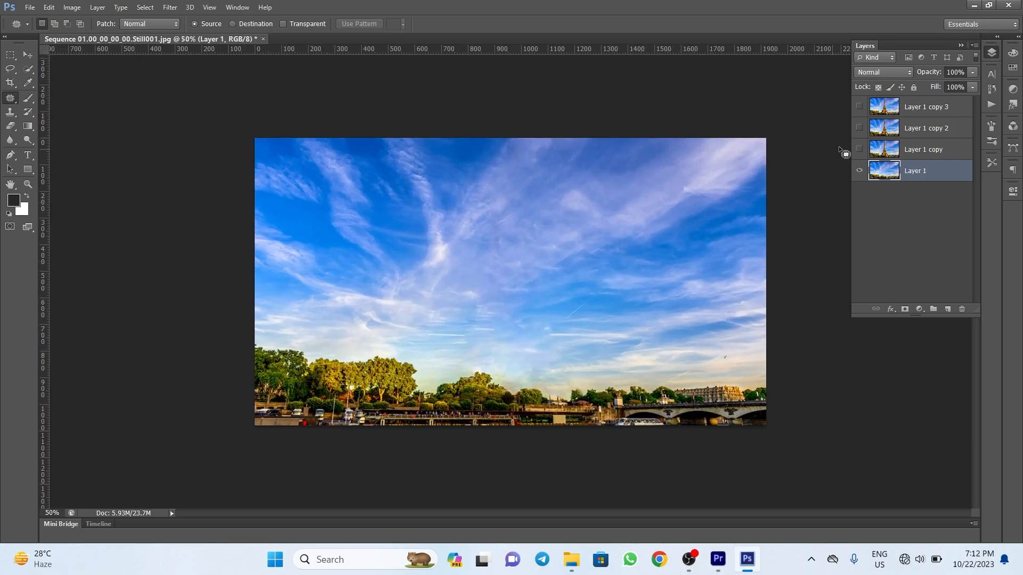
Step: Hide Layer 1, show Layer 1 copy and make it the active layer, framing the tower's base
click(858, 170)
click(859, 149)
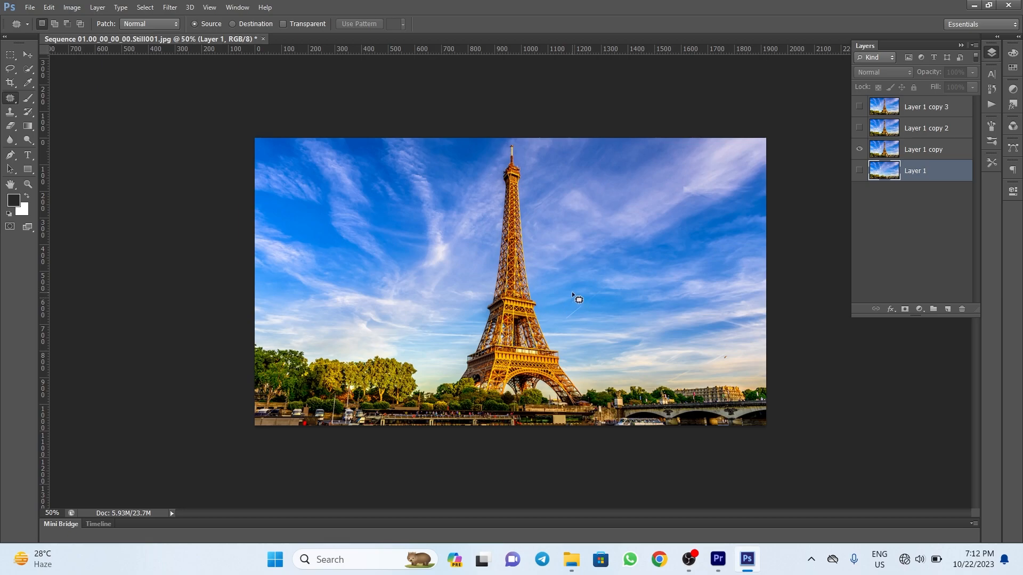
key(ctrl+plus)
key(ctrl+plus)
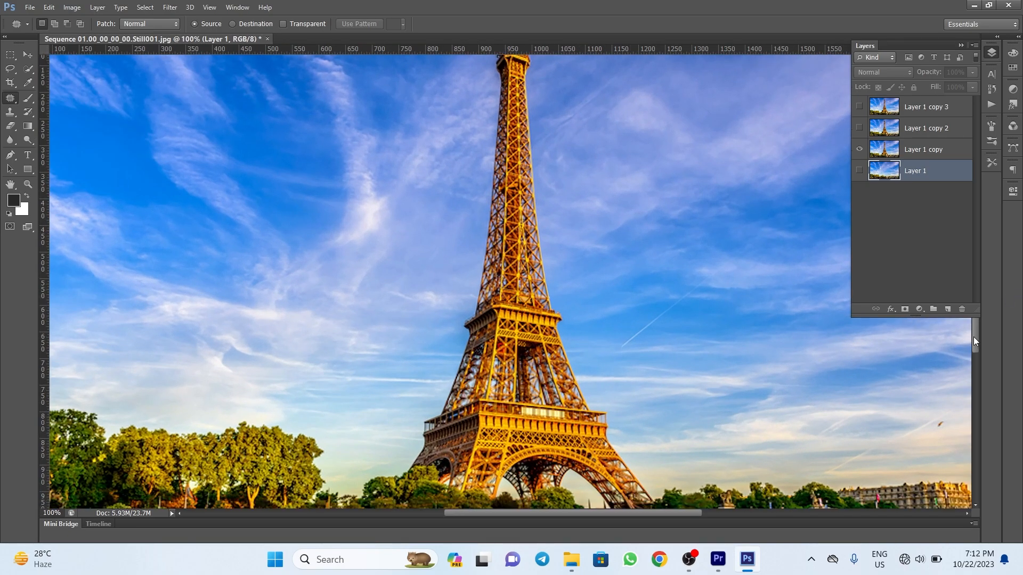
drag(973, 337, 976, 376)
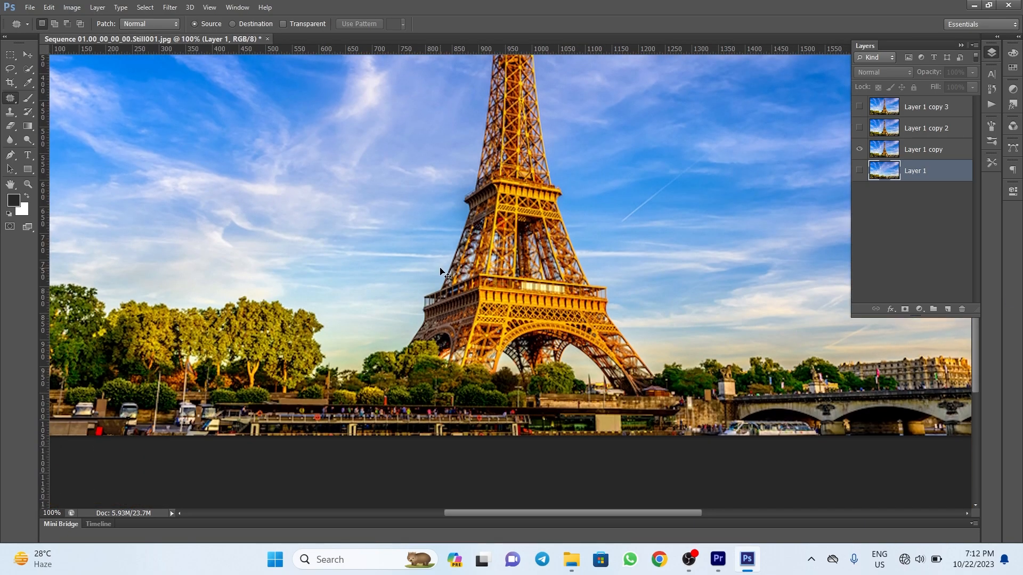
key(ctrl+plus)
scroll(970, 360, down, 3)
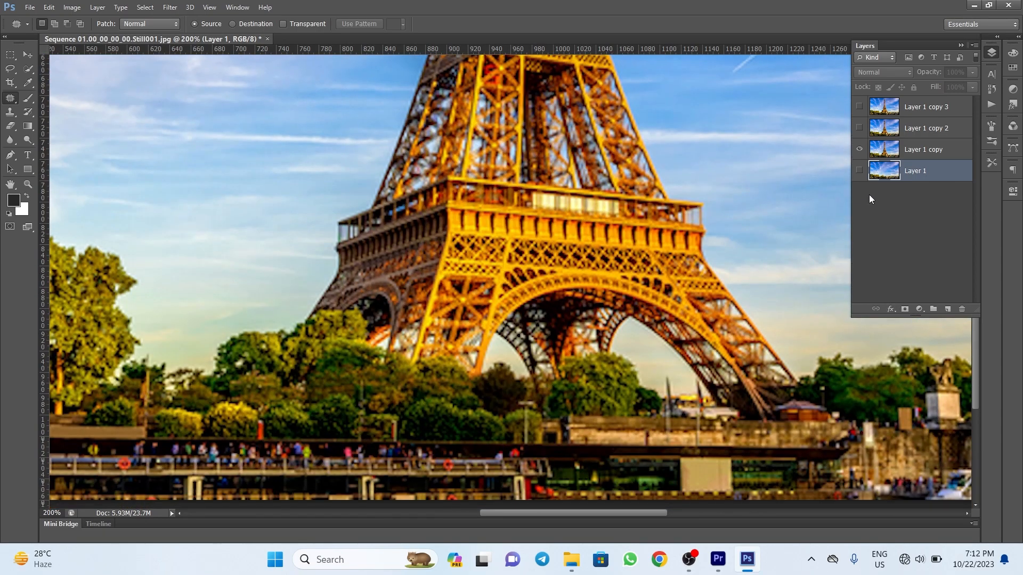
click(919, 150)
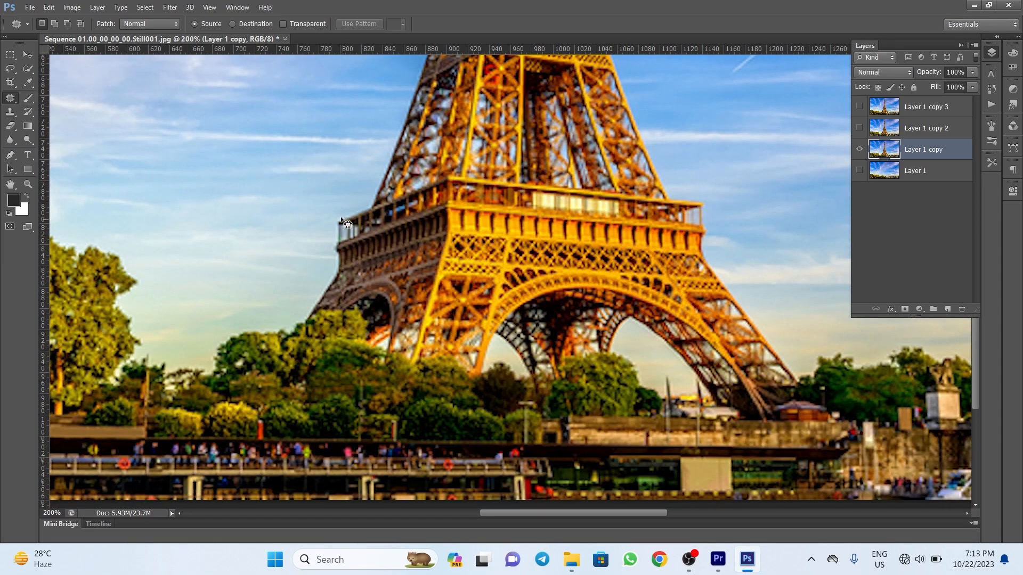
Step: Start a Pen path along the upper edge of the tower's lowest platform and down the outer right leg
scroll(349, 227, up, 1)
drag(10, 155, 53, 155)
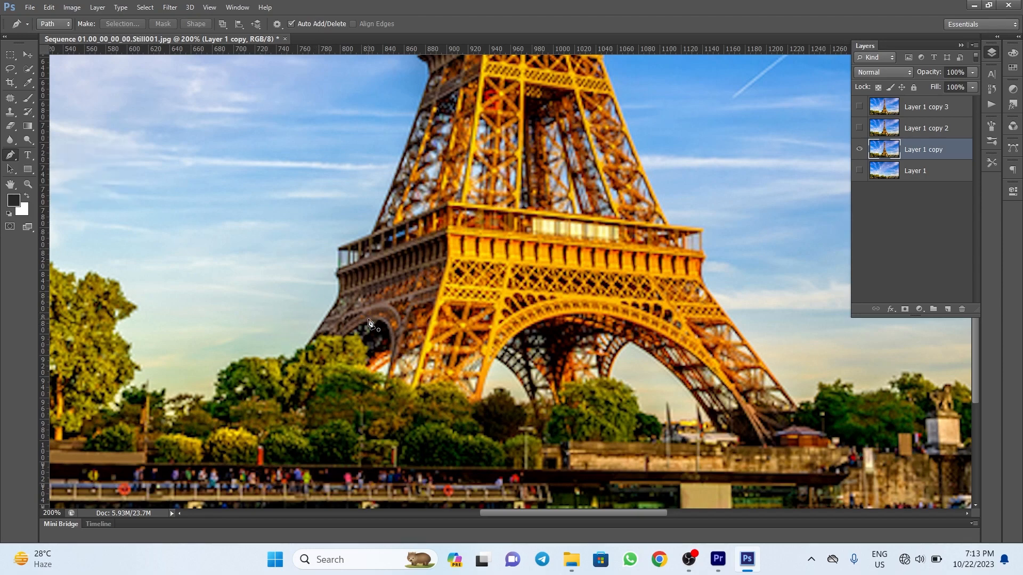
click(338, 248)
click(448, 205)
click(703, 230)
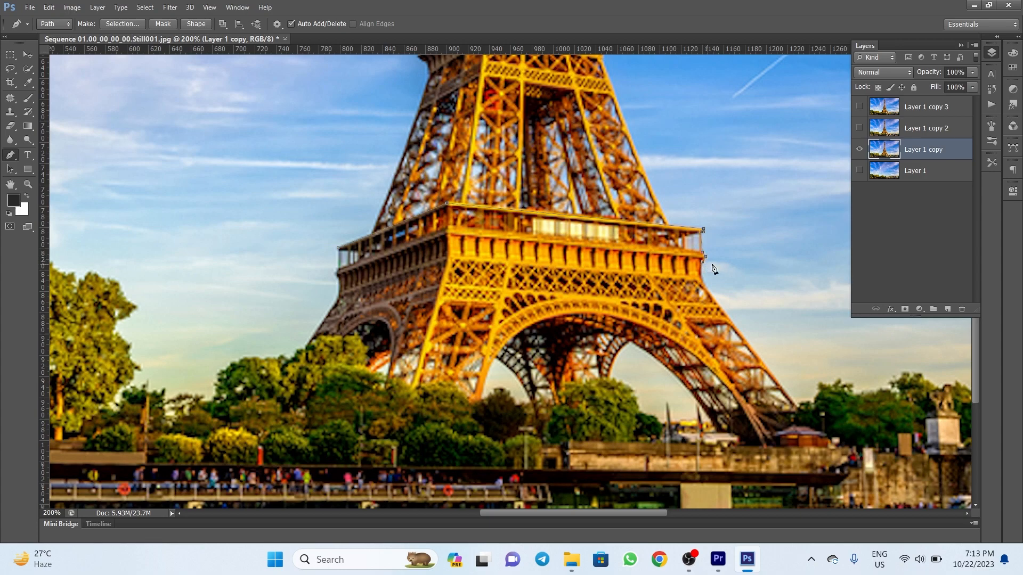
click(702, 279)
click(799, 407)
key(ctrl+z)
click(798, 408)
scroll(797, 405, down, 5)
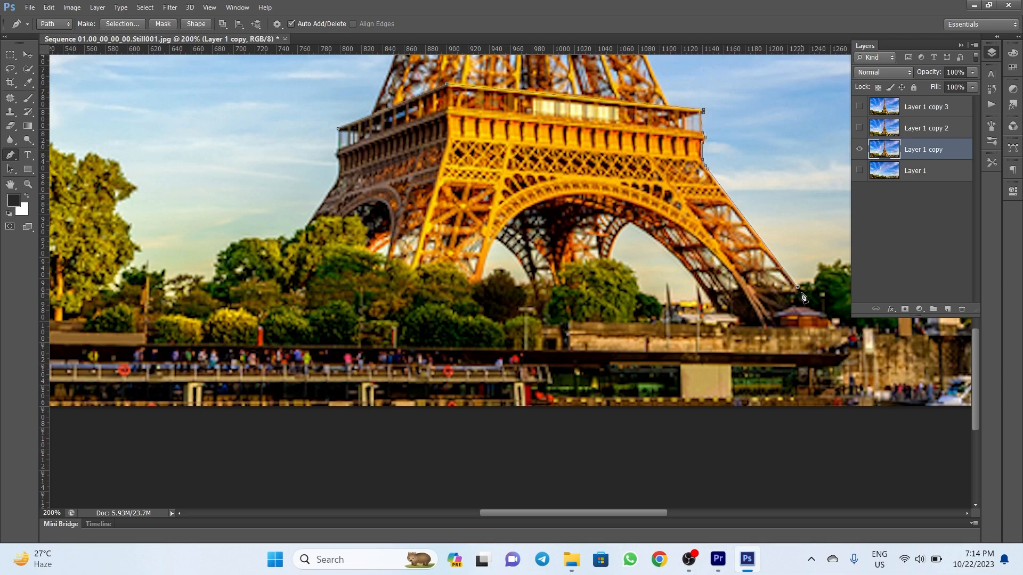
click(805, 303)
click(775, 324)
key(ctrl+alt+z)
key(ctrl+alt+z)
key(ctrl+alt+z)
key(ctrl+alt+z)
click(813, 304)
key(ctrl+alt+z)
Step: Continue the Pen path around the foot of the right leg, following the roof and wall edges beneath it
click(806, 299)
click(810, 307)
click(785, 309)
click(773, 312)
click(771, 321)
click(752, 326)
click(741, 326)
click(739, 318)
click(735, 316)
click(728, 313)
click(723, 313)
click(717, 313)
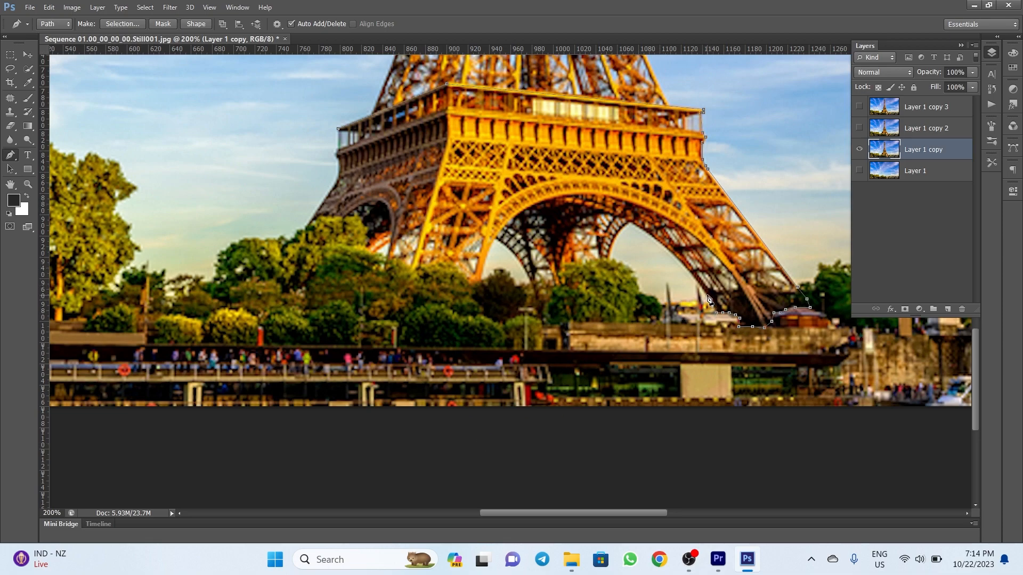
Step: Trace the path under the arches and along the treeline, close it at the platform corner and convert it to a selection
click(680, 262)
click(665, 248)
click(624, 227)
mouse_move(605, 266)
mouse_down()
mouse_move(552, 296)
mouse_move(542, 314)
mouse_move(530, 277)
mouse_up()
mouse_move(499, 241)
mouse_down()
mouse_move(470, 285)
mouse_move(458, 270)
mouse_move(385, 272)
mouse_move(388, 249)
mouse_move(365, 251)
mouse_move(359, 216)
mouse_move(305, 230)
mouse_move(334, 190)
mouse_move(351, 192)
mouse_move(338, 131)
mouse_up()
key(ctrl+Return)
Step: Invert the selection and delete everything except the tower's base section from Layer 1 copy
key(ctrl+minus)
key(ctrl+minus)
key(ctrl+plus)
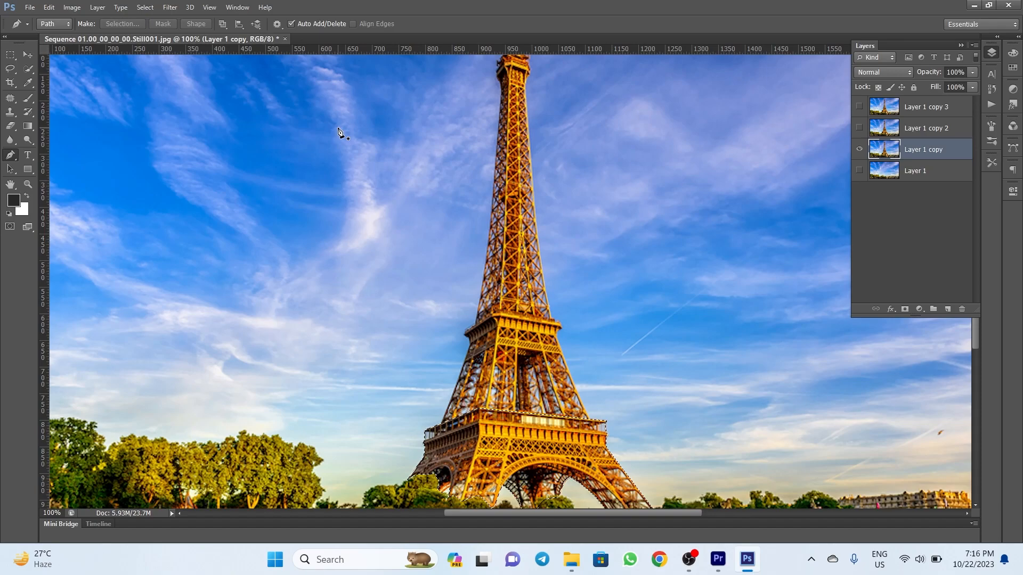
scroll(520, 316, down, 5)
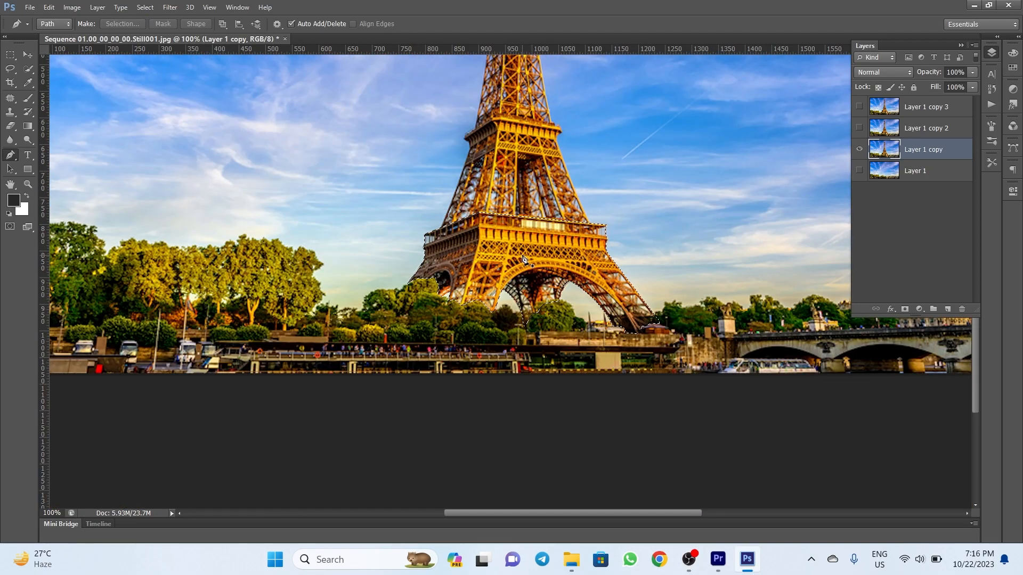
click(10, 54)
right_click(507, 235)
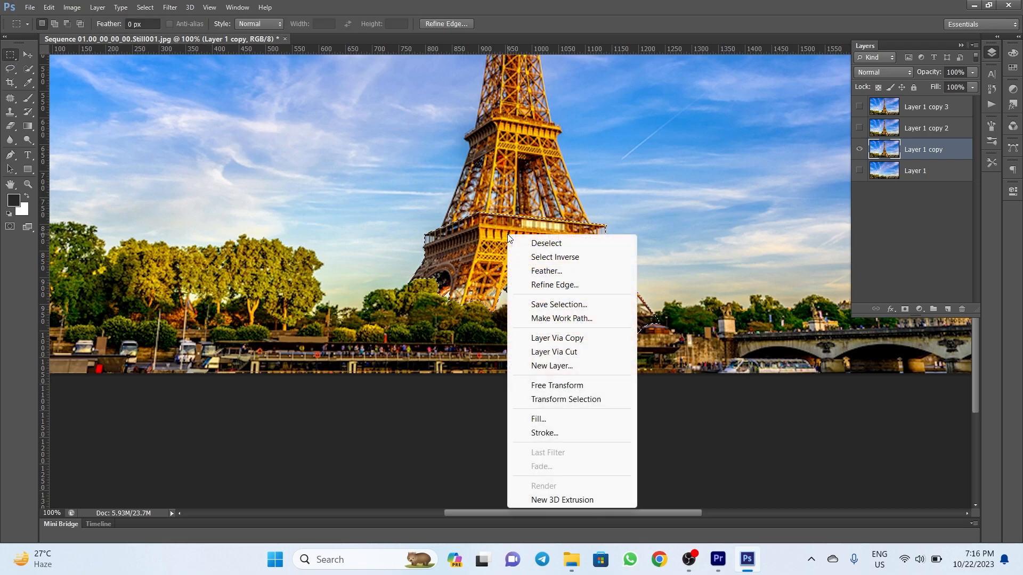
click(549, 256)
key(Delete)
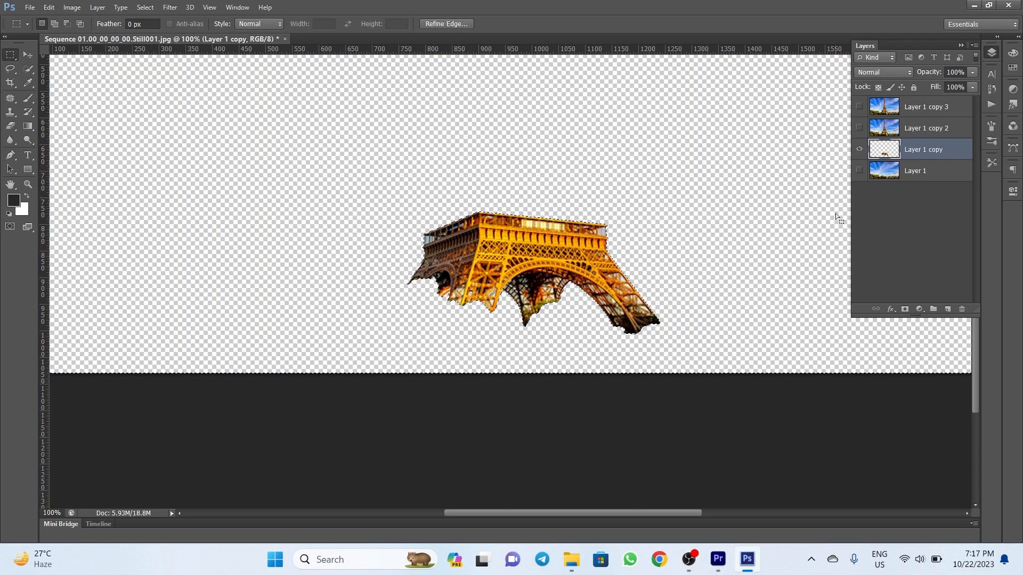
Step: Deselect, hide Layer 1 copy and show Layer 1 copy 2
key(ctrl+d)
click(858, 149)
click(859, 129)
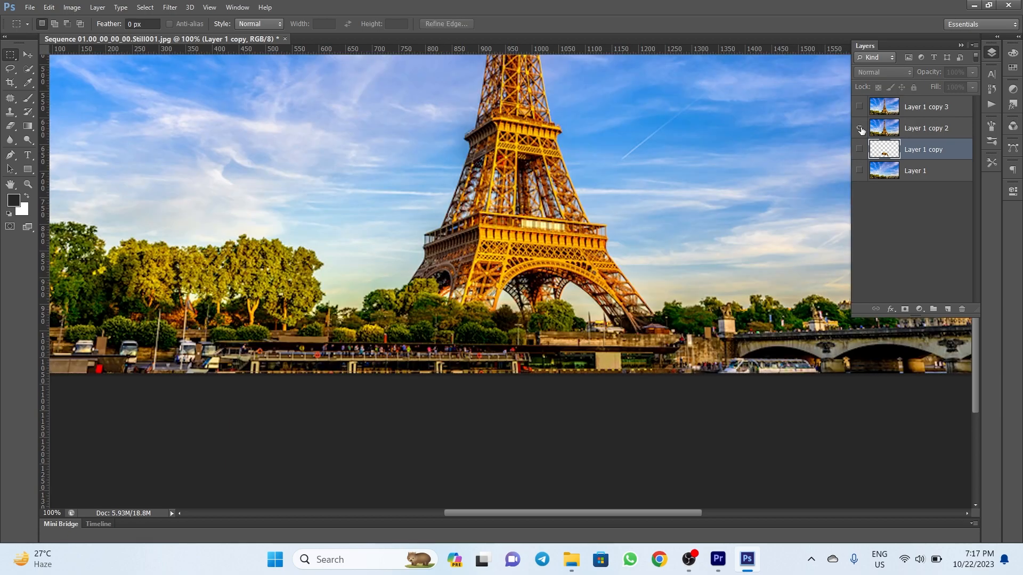
Step: Start a Pen path along the lower platform's top edge and up the right side of the tower's middle section
key(ctrl+plus)
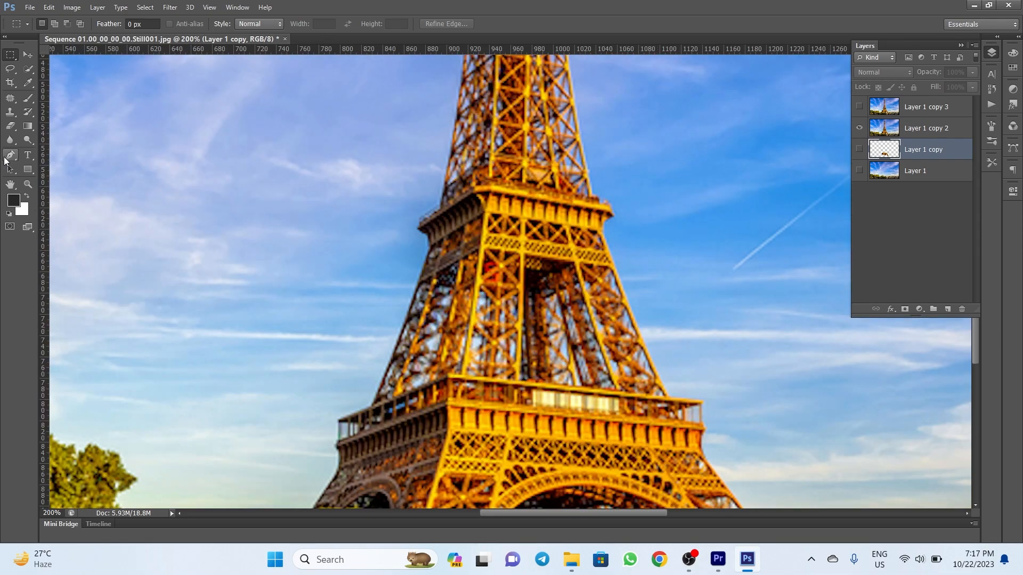
click(9, 156)
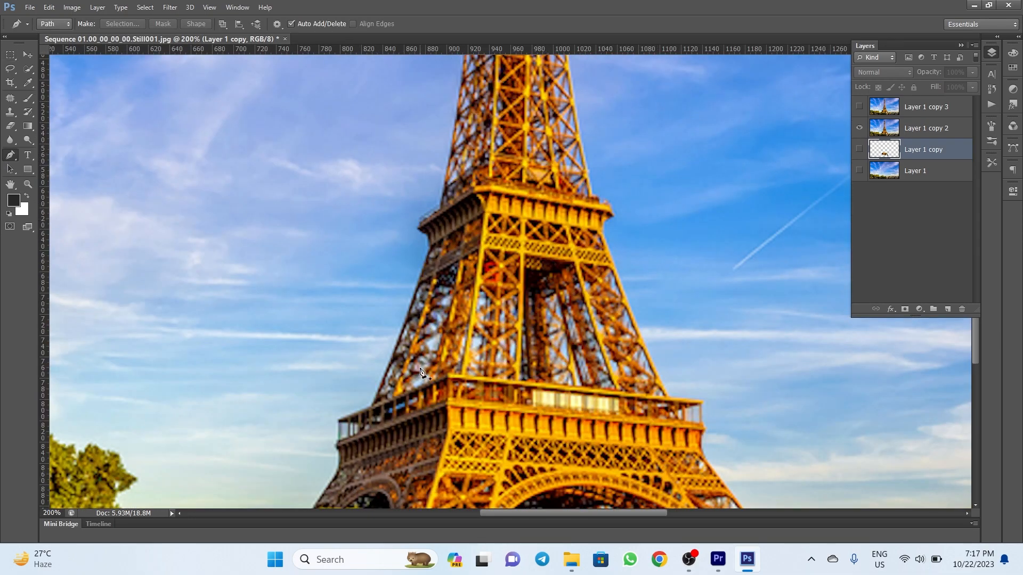
click(371, 408)
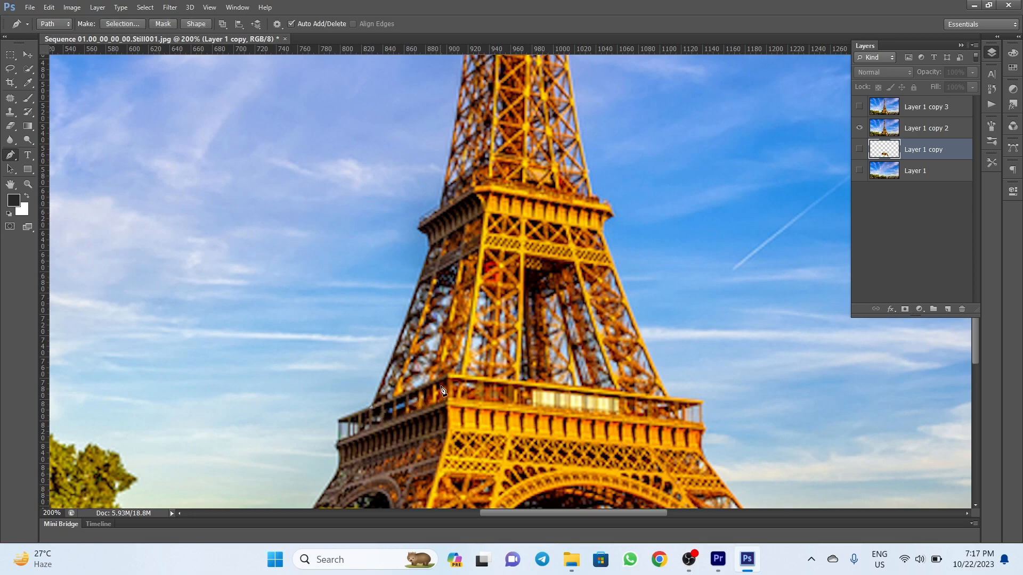
click(449, 376)
click(669, 397)
click(655, 368)
click(649, 355)
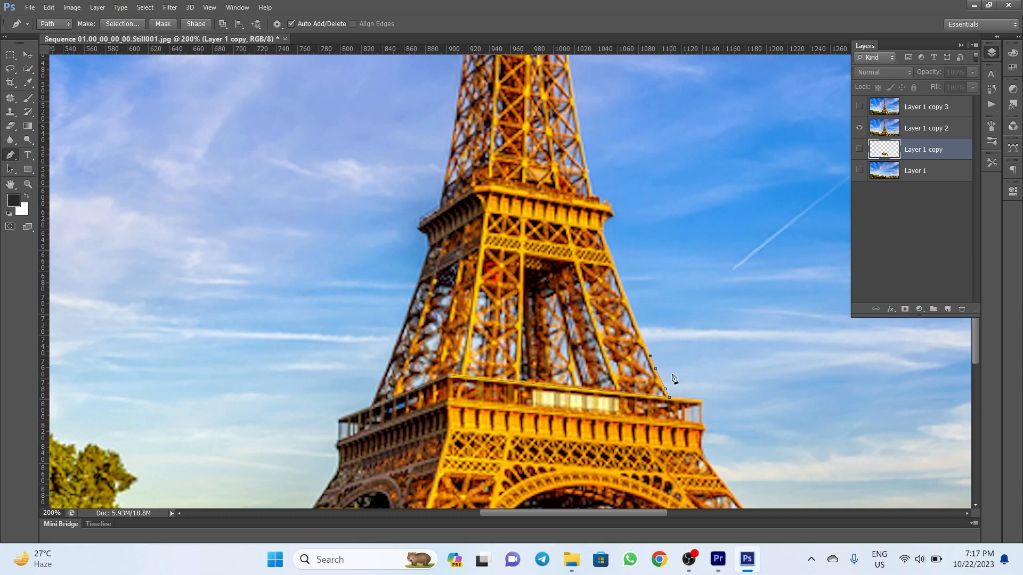
click(643, 342)
click(638, 329)
Step: Continue the path up to the second platform and across its top edge to the left corner
click(612, 255)
click(573, 195)
click(542, 190)
click(490, 178)
click(420, 216)
Step: Trace the middle section's left edge back to the starting point and convert the closed path to a selection
click(429, 246)
click(424, 261)
click(419, 277)
click(417, 288)
click(402, 329)
click(396, 345)
click(387, 368)
click(381, 383)
click(377, 394)
click(373, 410)
key(ctrl+Return)
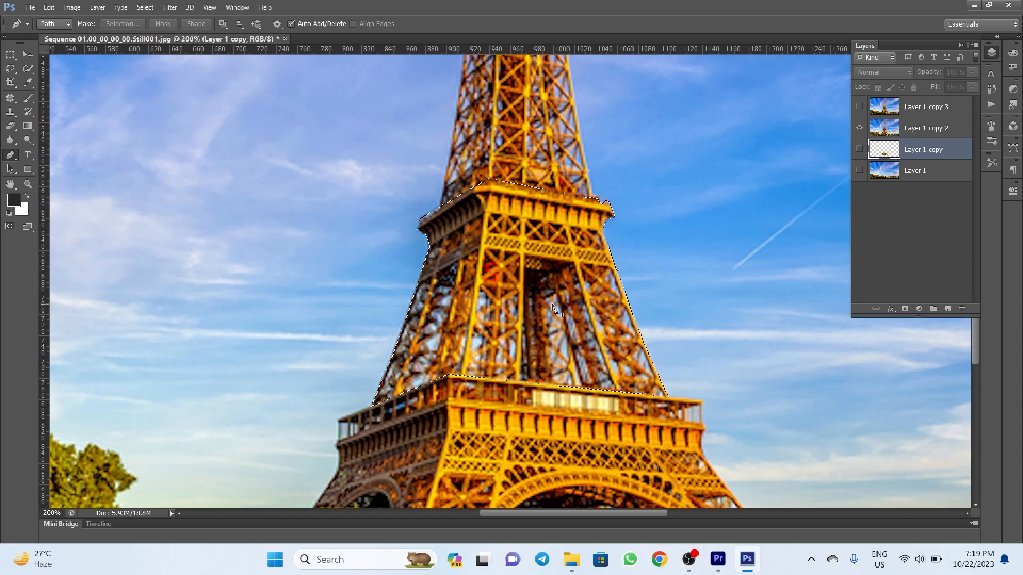
Step: Invert the selection and delete everything except the tower's middle section from Layer 1 copy 2
click(11, 55)
right_click(462, 206)
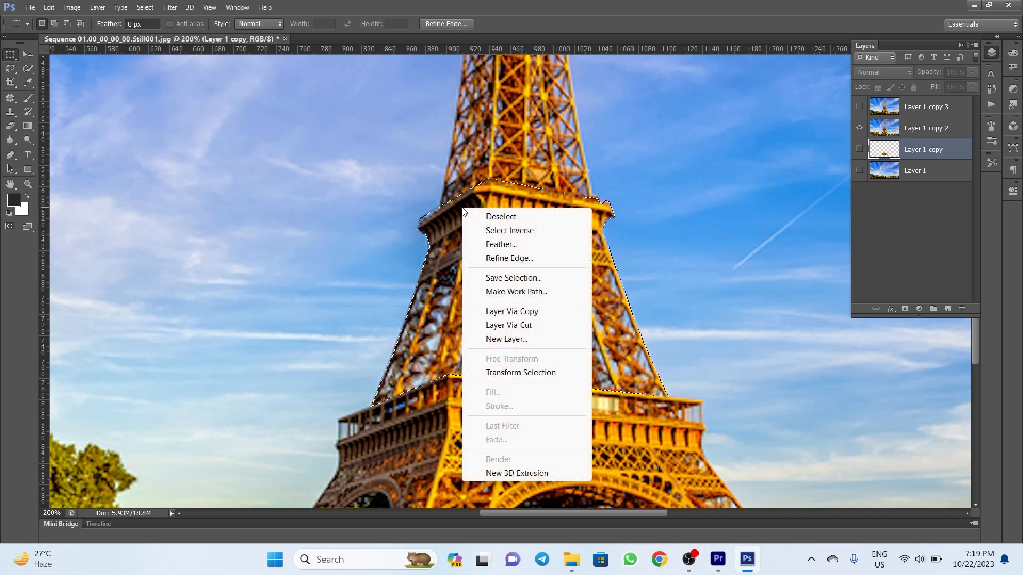
click(506, 232)
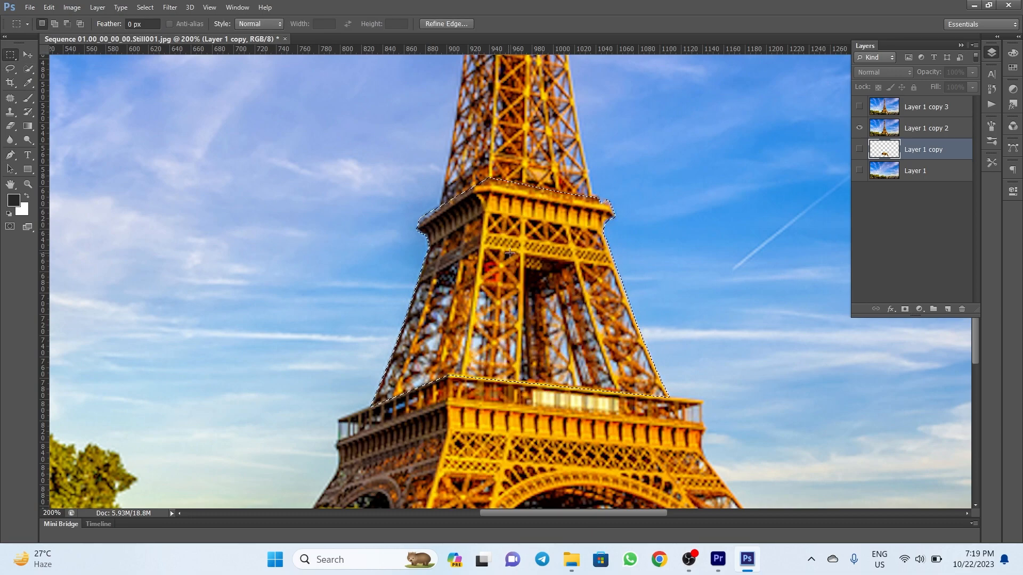
click(909, 131)
key(Delete)
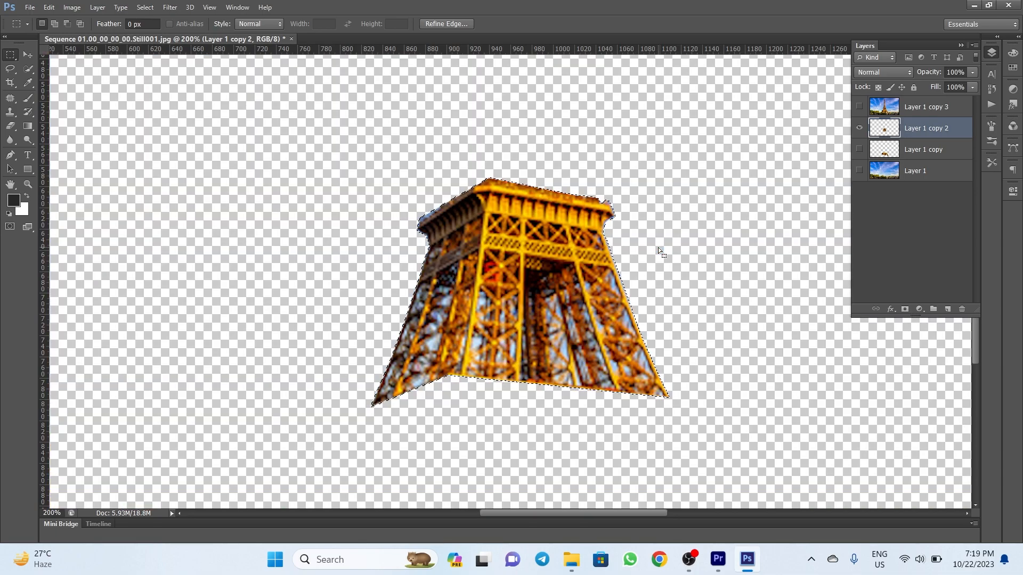
Step: Show Layer 1 copy 3, hide Layer 1 copy 2 and deselect
key(ctrl+minus)
key(ctrl+minus)
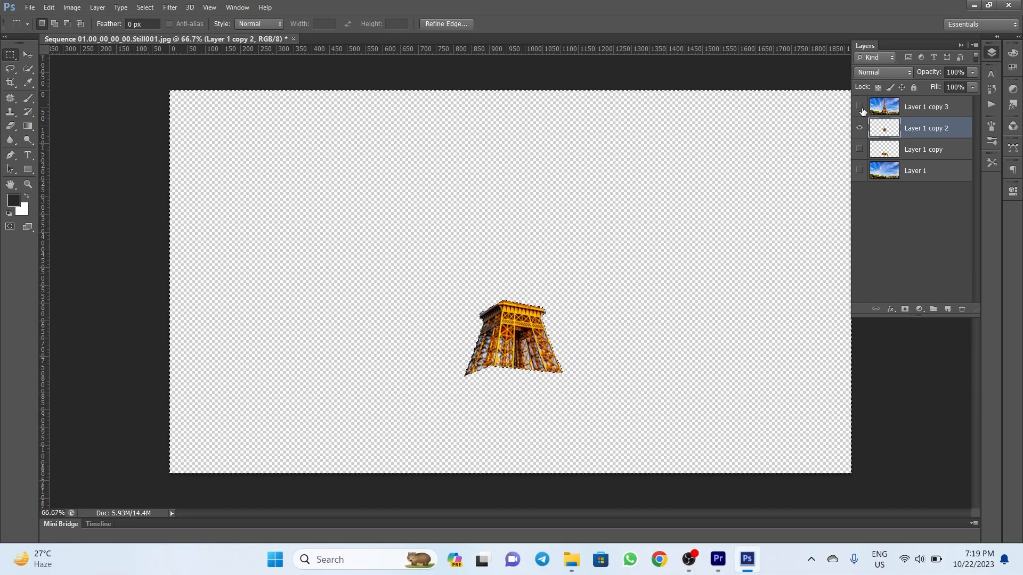
click(859, 107)
click(859, 128)
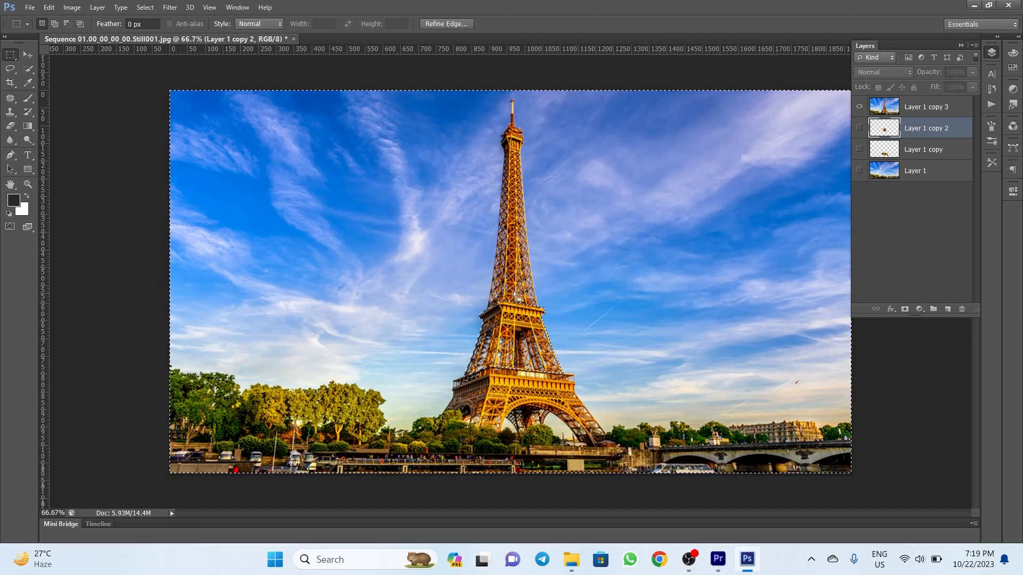
key(ctrl+d)
Step: Examine the tower's upper section on Layer 1 copy 3 from its spire down to the second platform
key(ctrl+plus)
scroll(531, 255, up, 5)
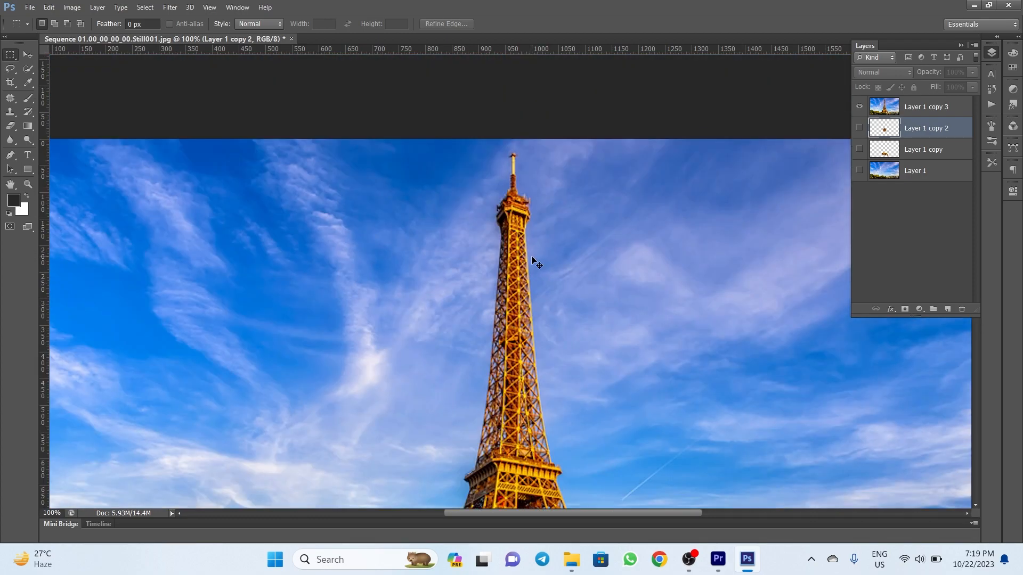
key(ctrl+plus)
key(ctrl+minus)
scroll(594, 171, down, 2)
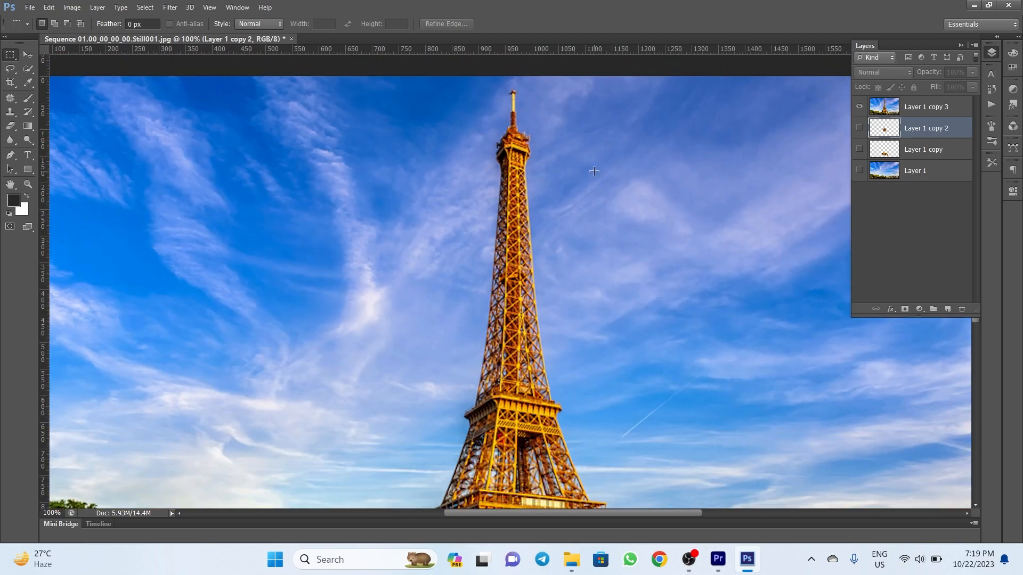
scroll(584, 253, up, 2)
key(ctrl+plus)
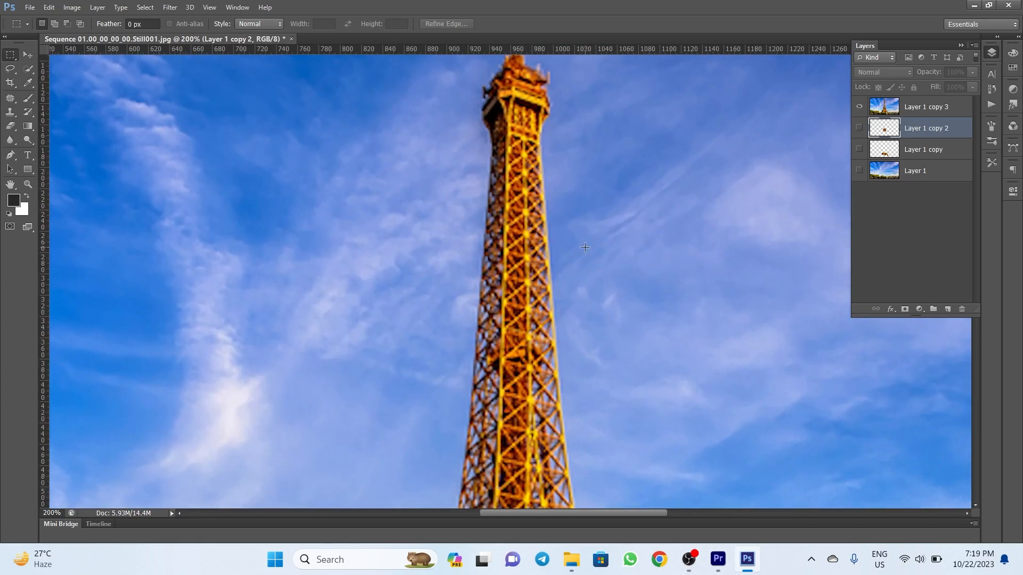
key(ctrl+minus)
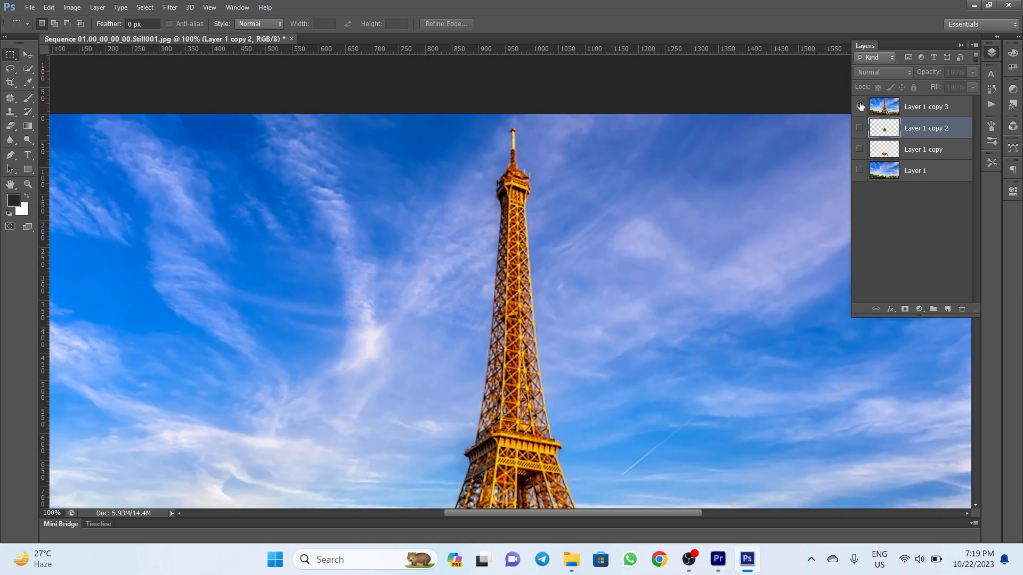
Step: Activate Layer 1 copy 3 and trace a pen path from the second platform up the right edge of the tower's upper section
click(866, 107)
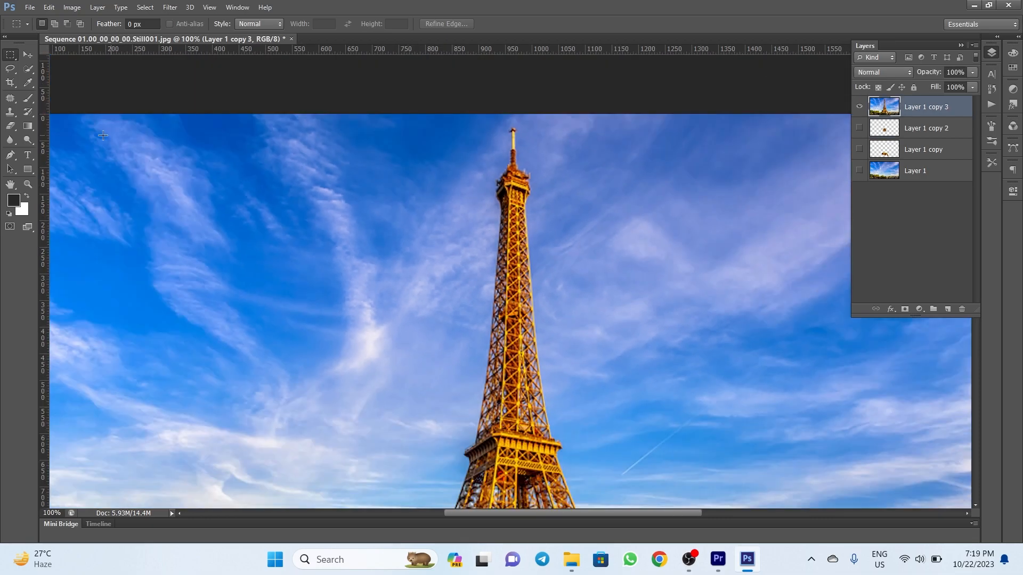
click(11, 152)
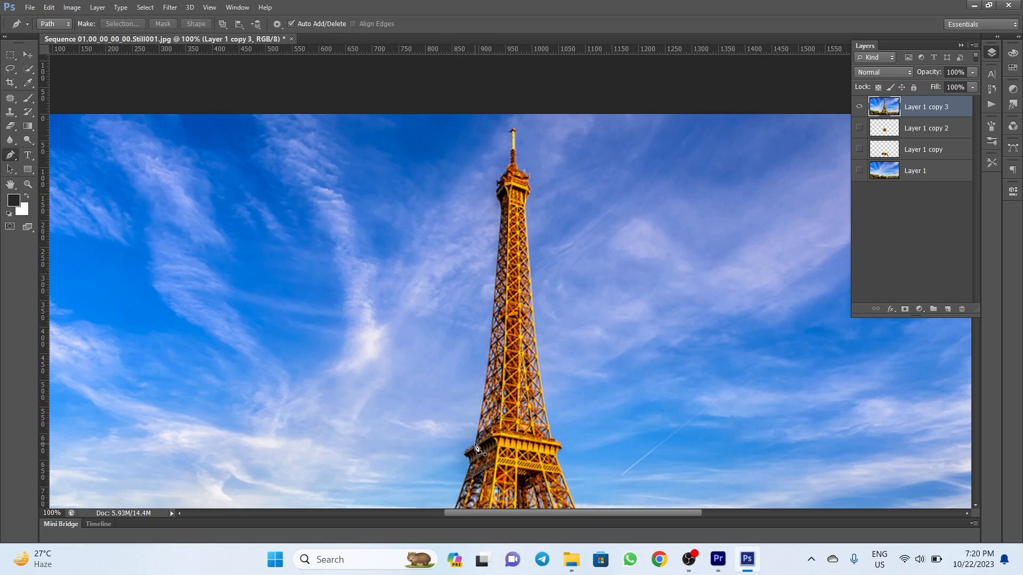
click(500, 432)
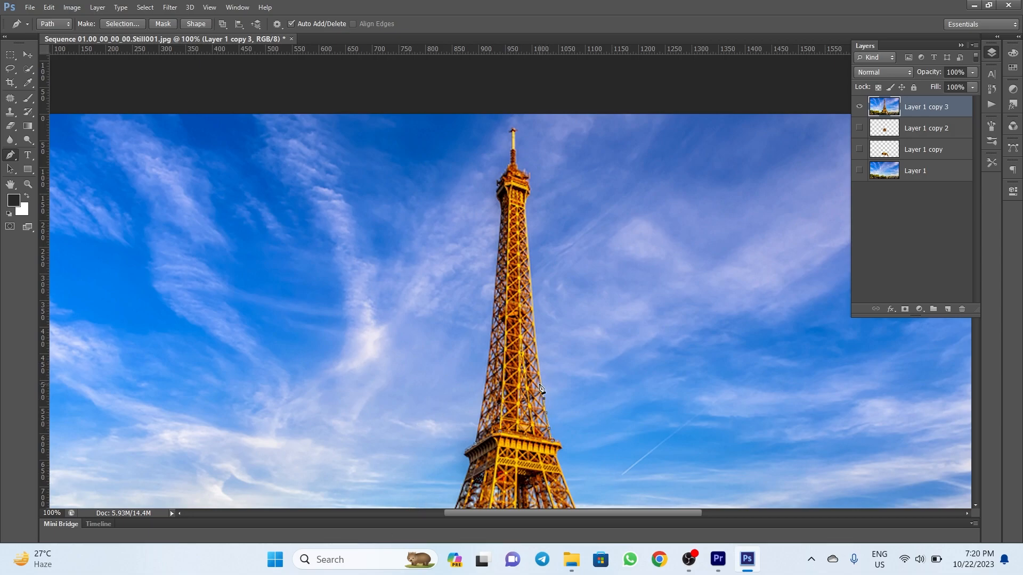
click(537, 356)
click(534, 324)
click(530, 274)
Step: Trace the upper section's left edge down to the starting point and convert the closed path to a selection
click(490, 348)
click(483, 396)
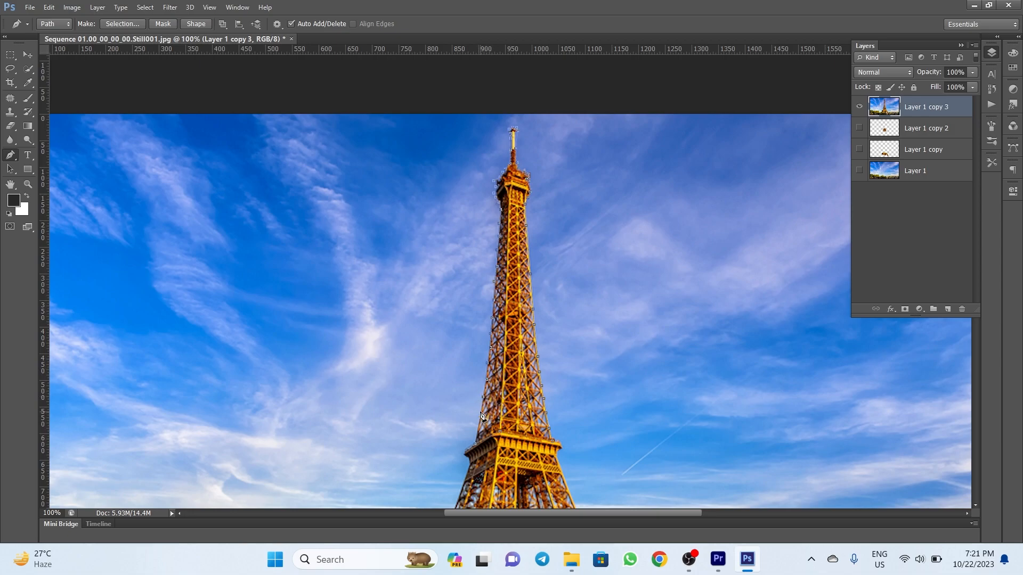
click(476, 427)
click(476, 446)
key(ctrl+Return)
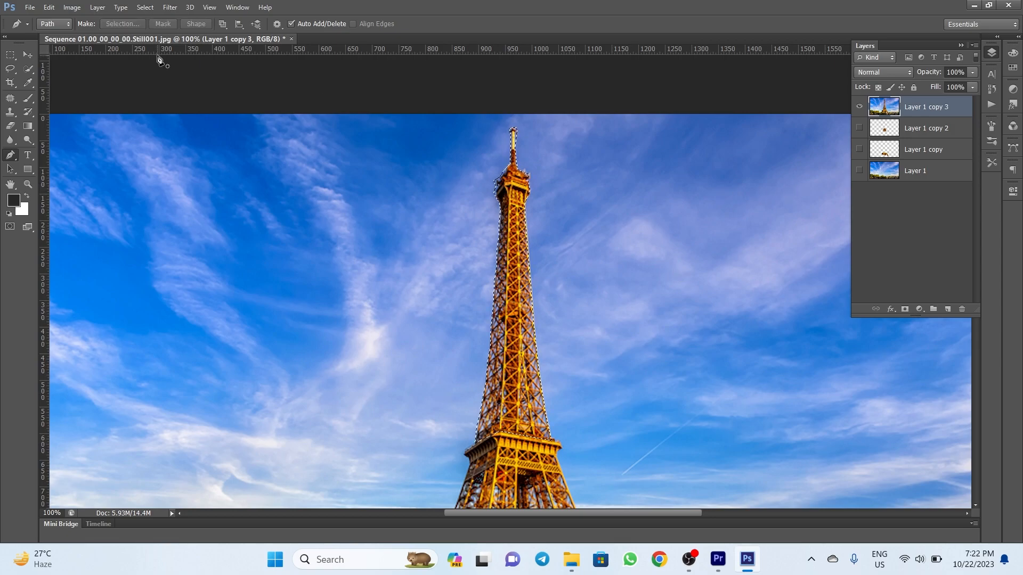
Step: Invert the selection, delete everything except the tower's upper section from Layer 1 copy 3 and deselect
click(10, 54)
right_click(519, 285)
click(552, 292)
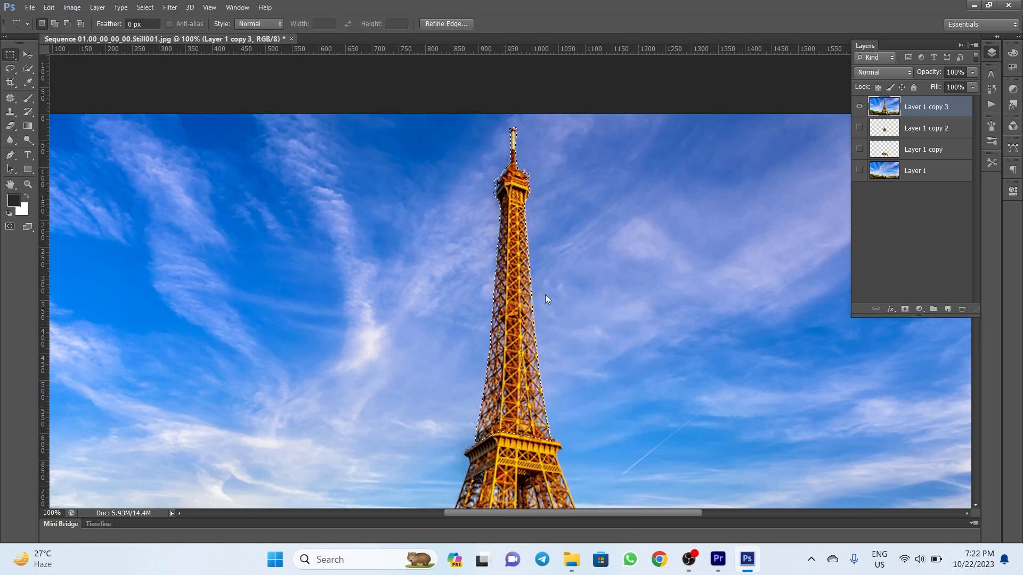
key(Delete)
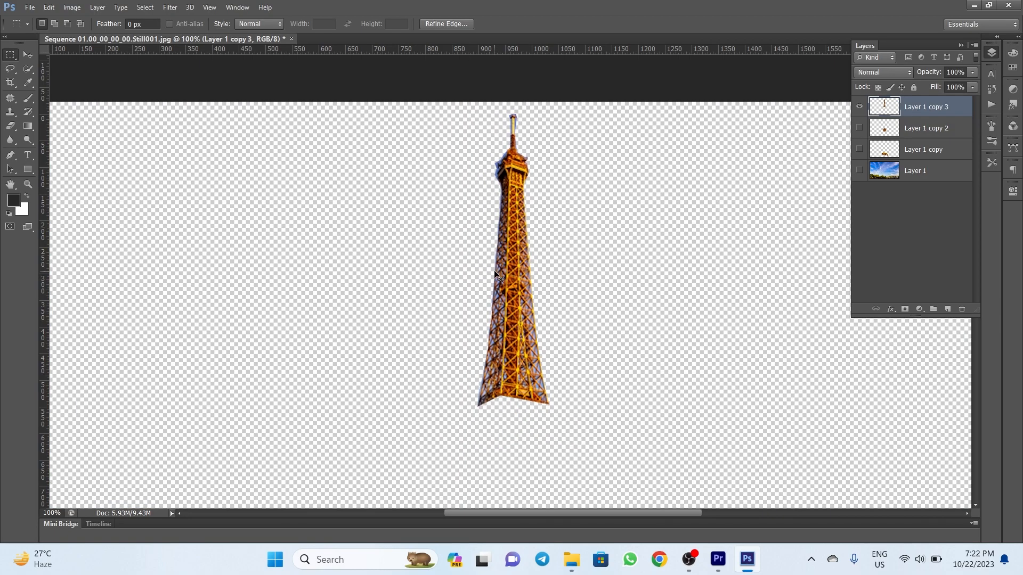
key(ctrl+minus)
key(ctrl+minus)
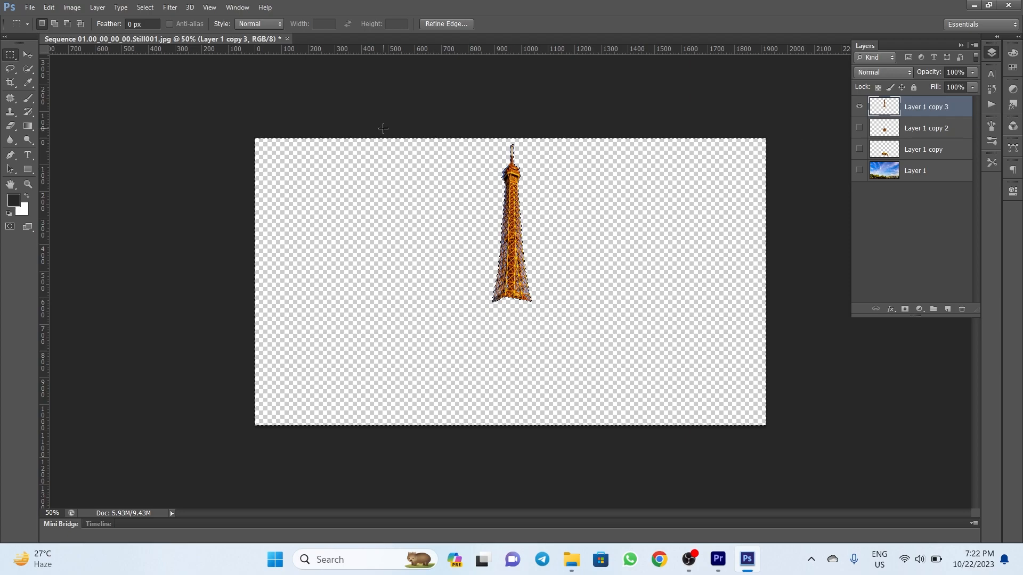
click(483, 177)
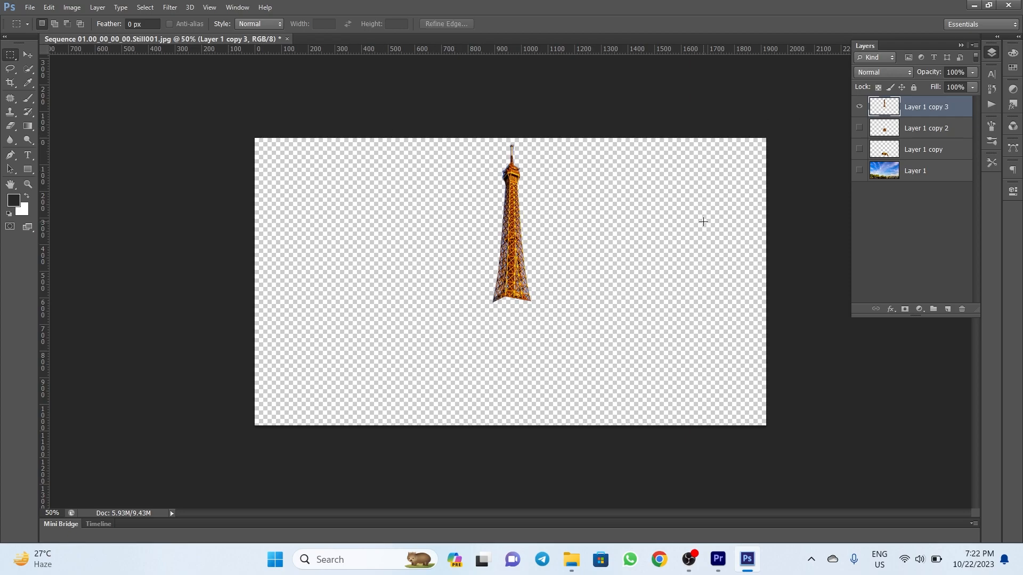
Step: Save the isolated upper section to the Desktop as a PNG named "image 1" with the default PNG options
click(30, 6)
click(73, 130)
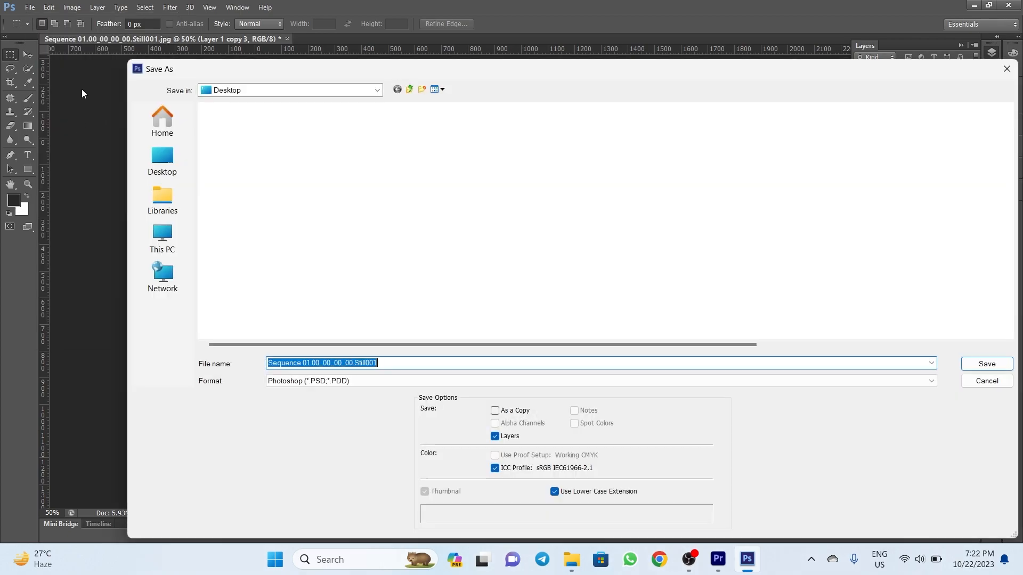
click(159, 160)
click(361, 380)
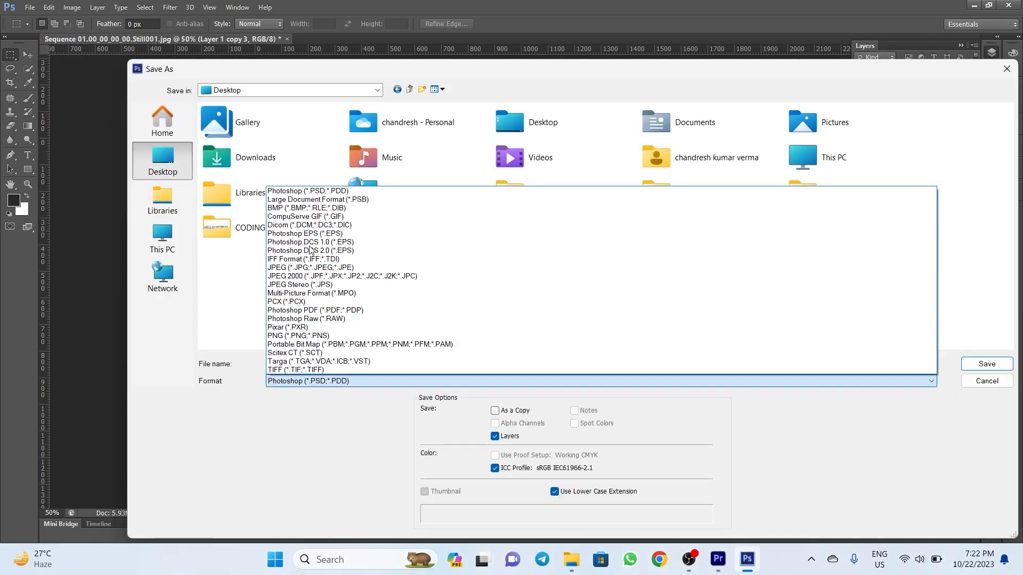
click(331, 336)
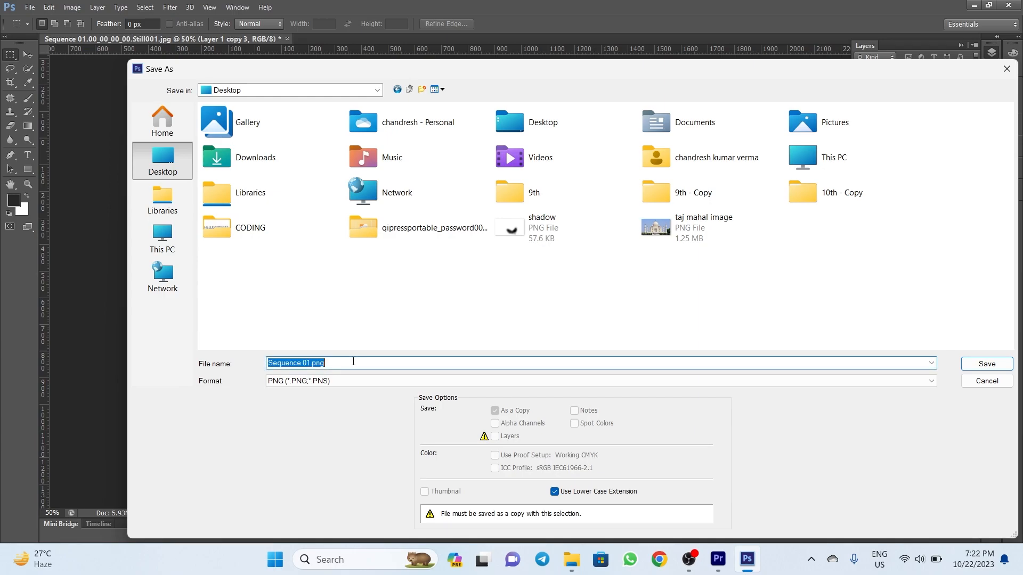
key(BackSpace)
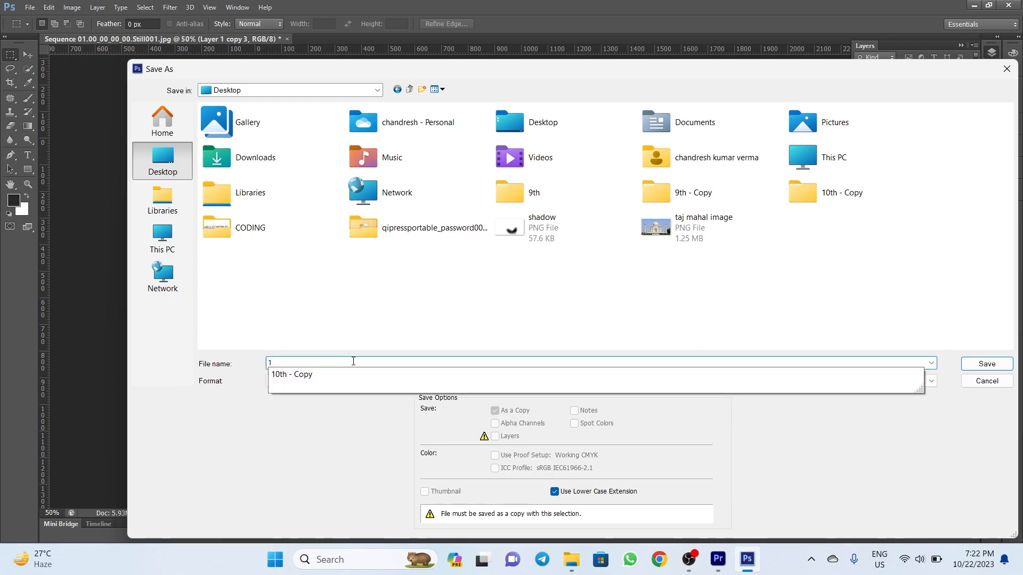
text(image 1)
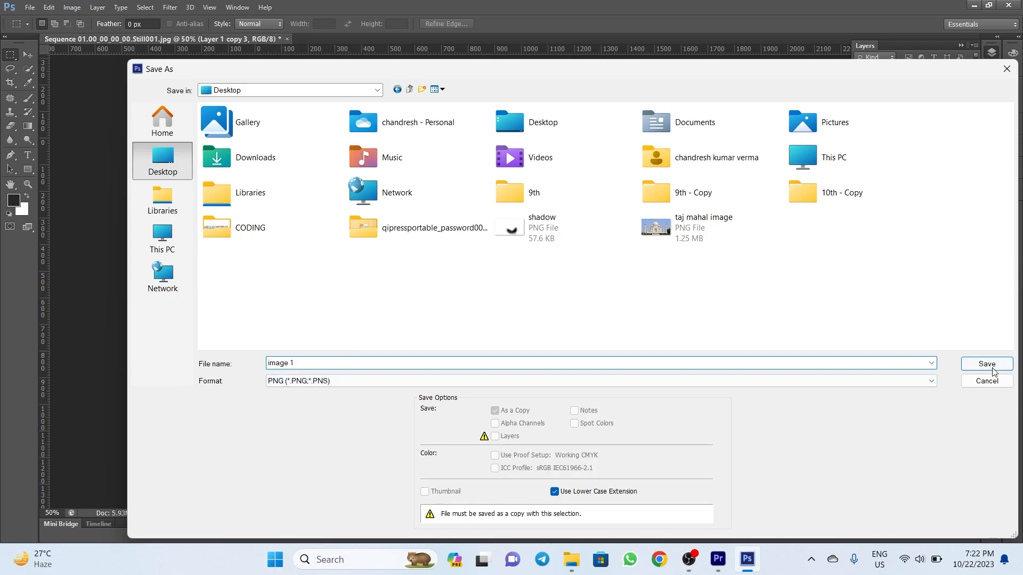
key(Return)
key(Return)
Step: Show only Layer 1 copy 2 and save the middle section to the Desktop as a PNG named "image 2"
click(859, 107)
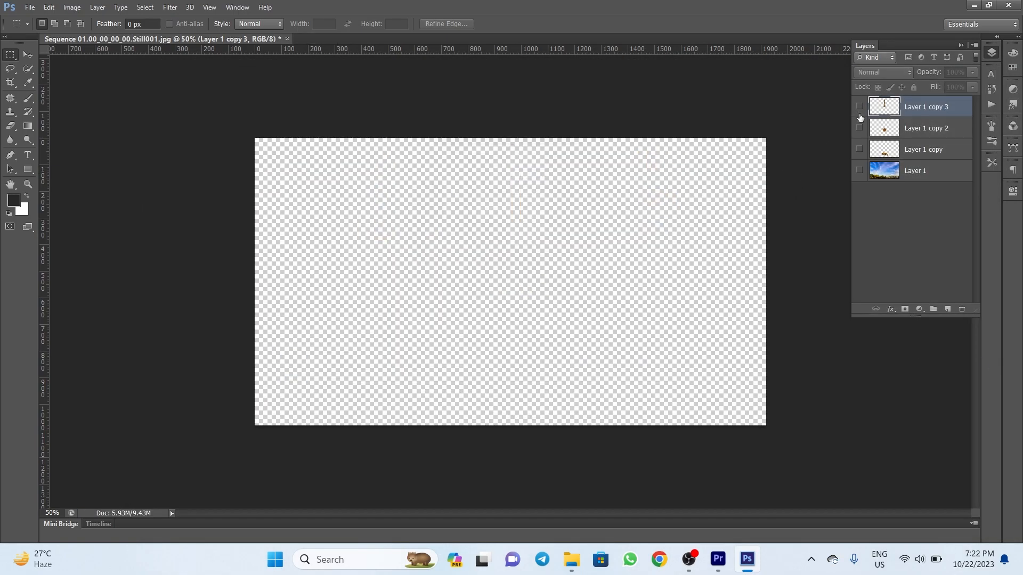
click(859, 128)
click(29, 7)
click(48, 129)
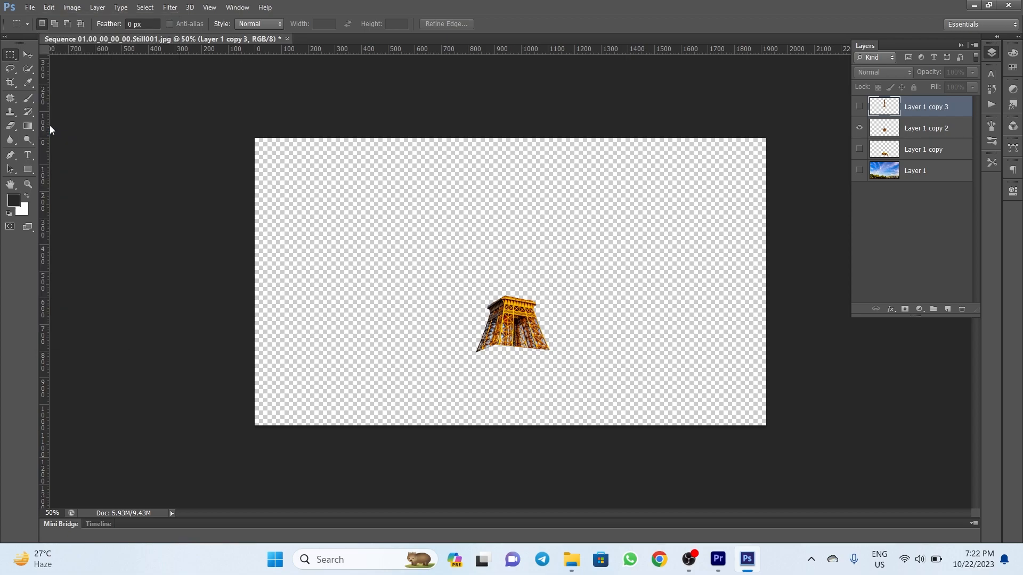
click(348, 381)
click(348, 331)
click(347, 362)
text(imaag)
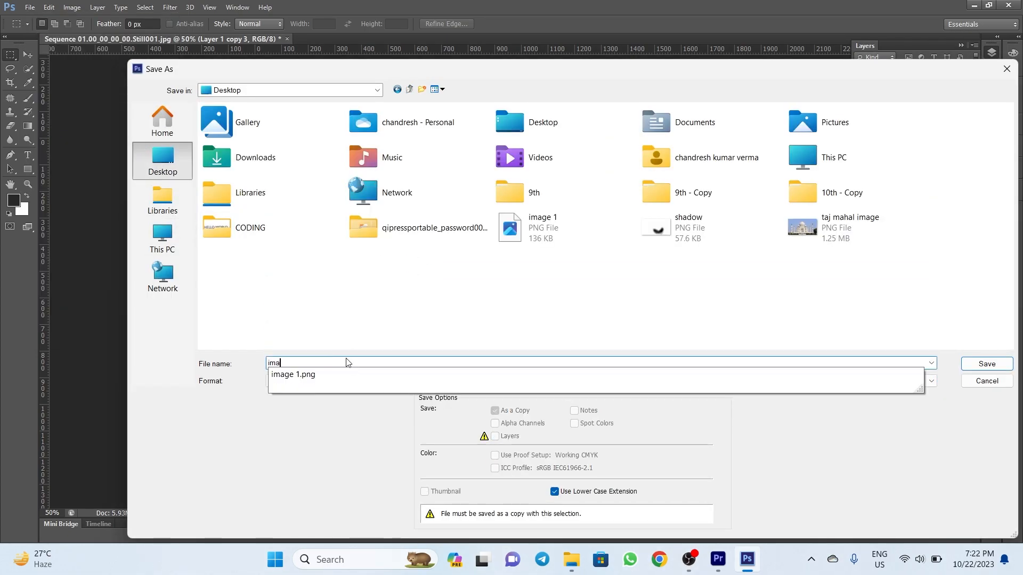
key(BackSpace)
key(BackSpace)
text(ge 2)
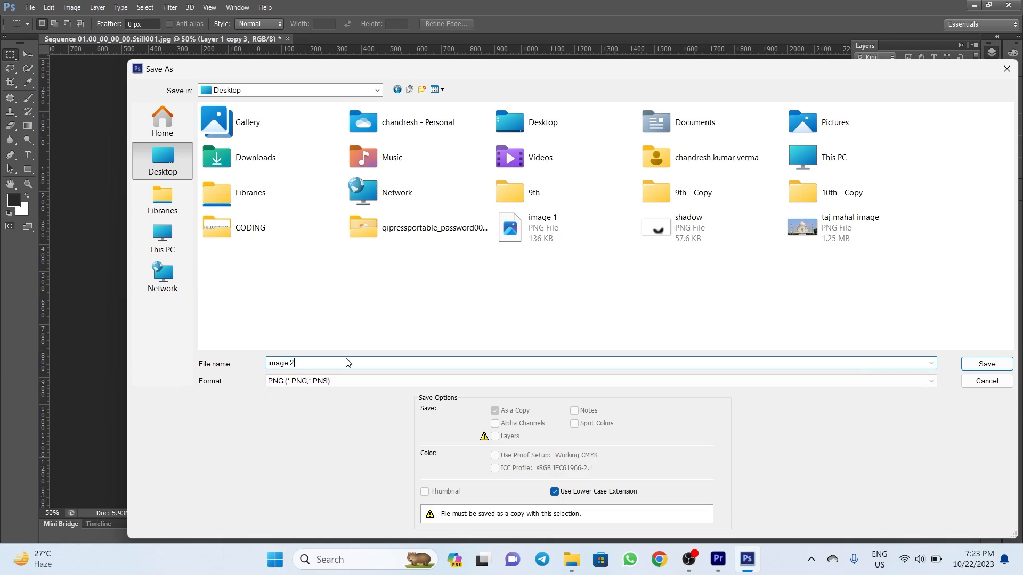
click(986, 364)
click(549, 176)
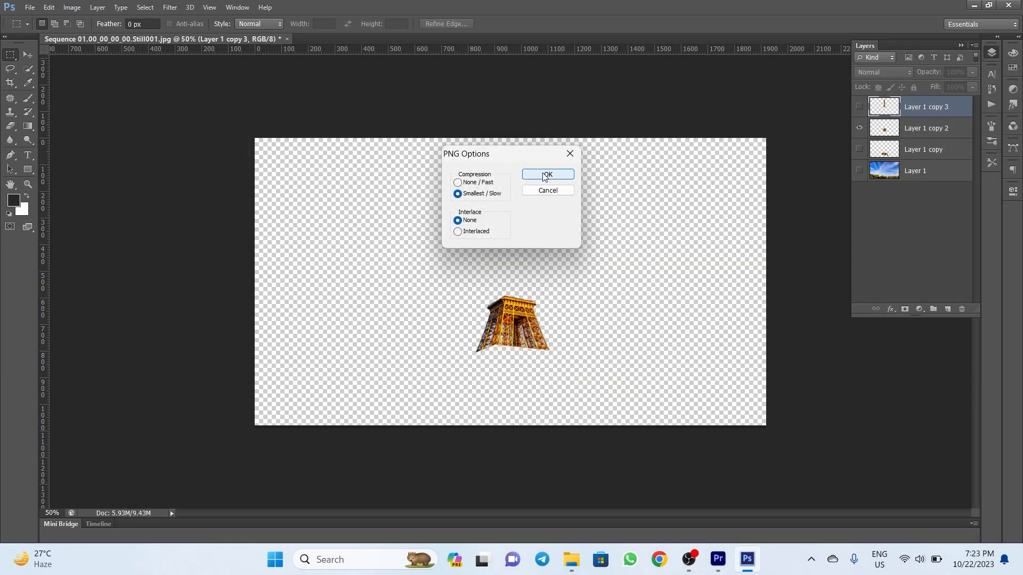
Step: Show only Layer 1 copy and save the tower's base to the Desktop as a PNG named "image 3"
click(859, 150)
click(858, 128)
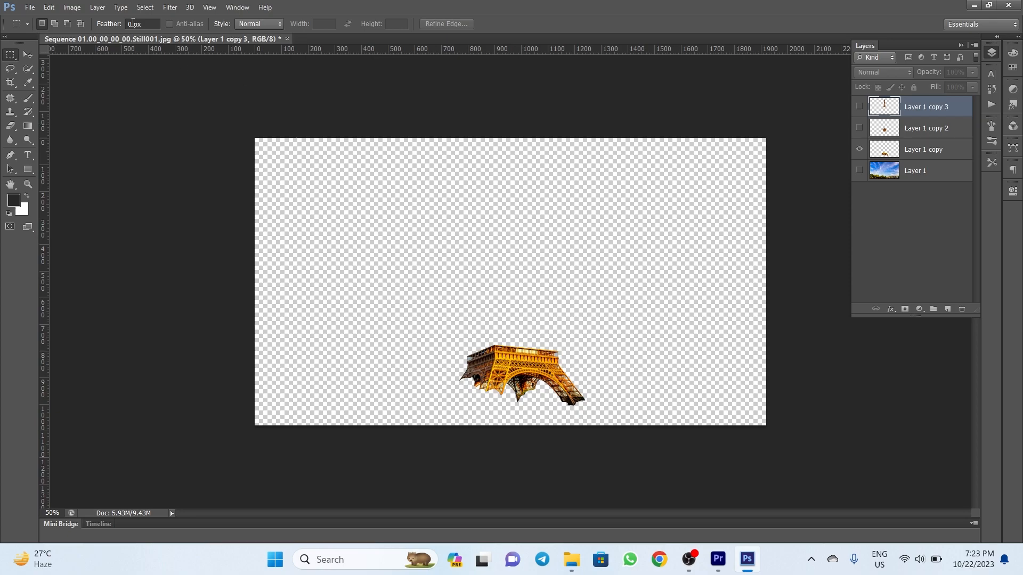
click(30, 7)
click(50, 129)
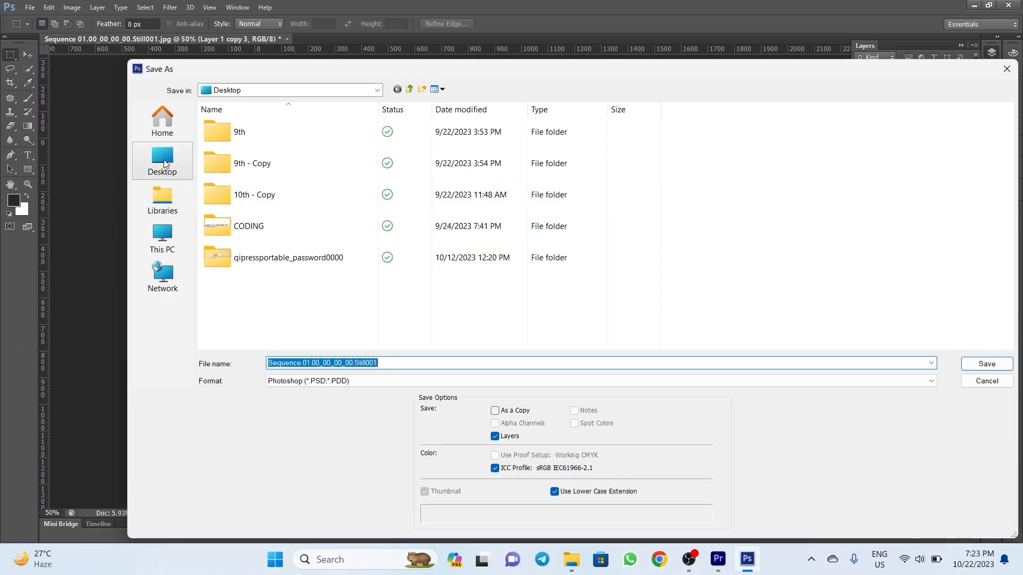
click(365, 380)
click(310, 331)
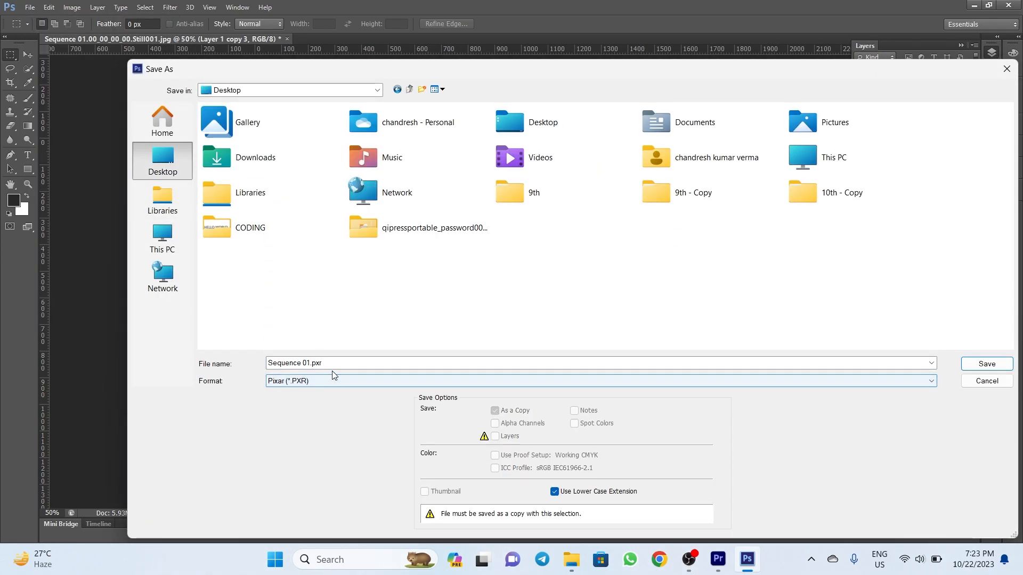
click(319, 380)
click(319, 343)
click(329, 362)
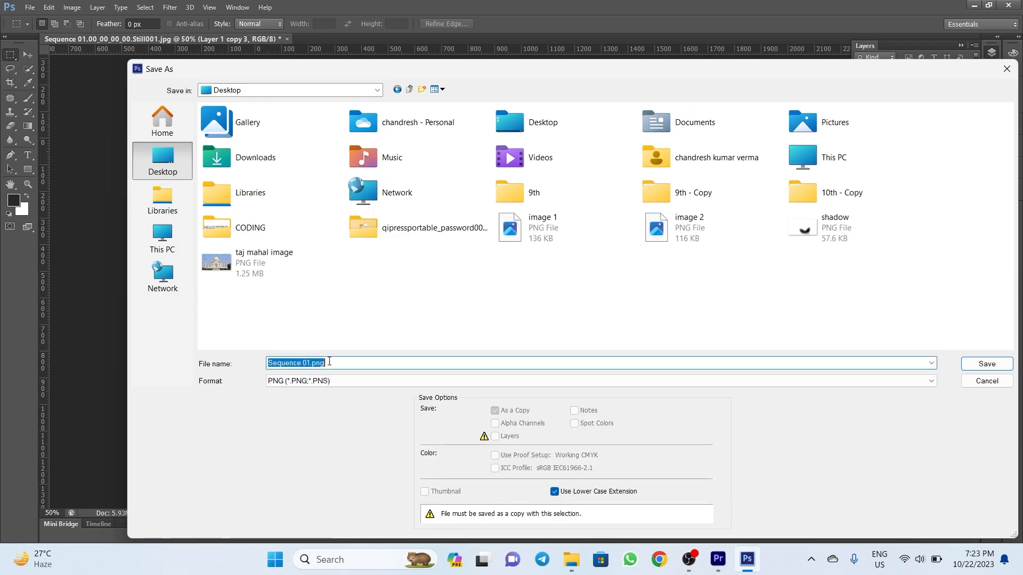
text(image 3)
click(986, 364)
click(541, 172)
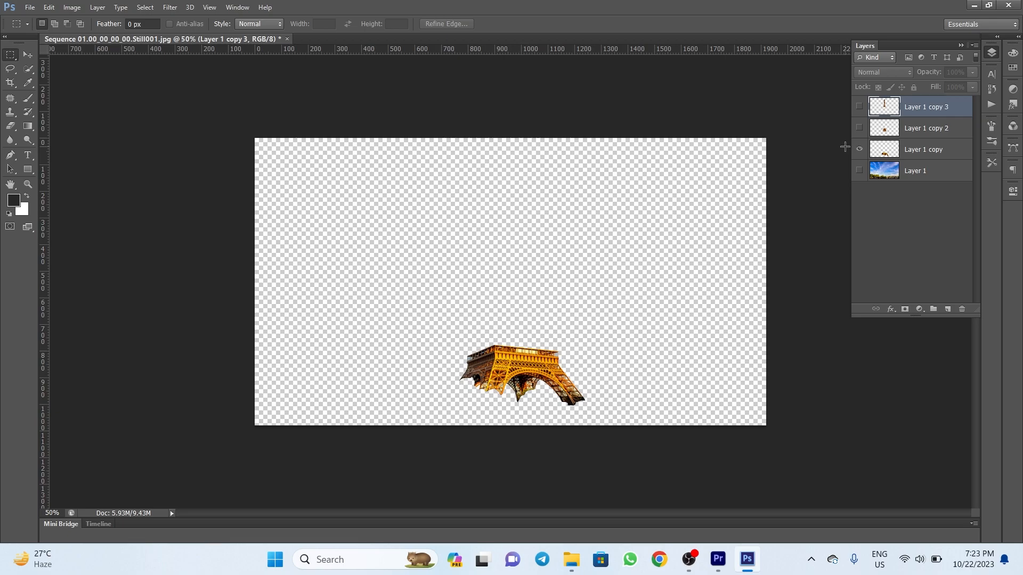
Step: Show only Layer 1 and save the tower-free background to the Desktop as a PNG named "image 4"
click(858, 171)
click(30, 7)
click(43, 132)
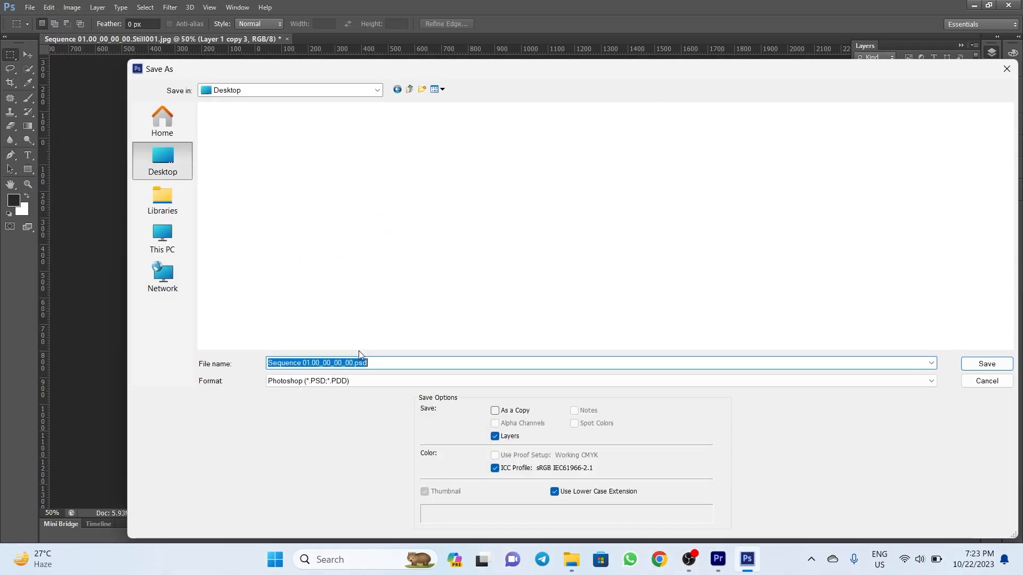
click(353, 381)
click(333, 338)
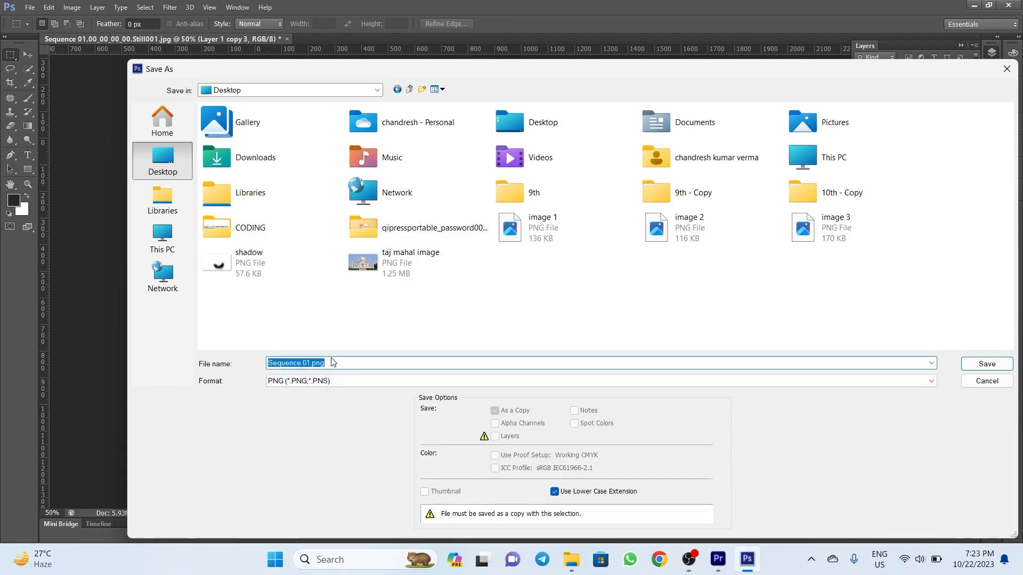
text(image 4)
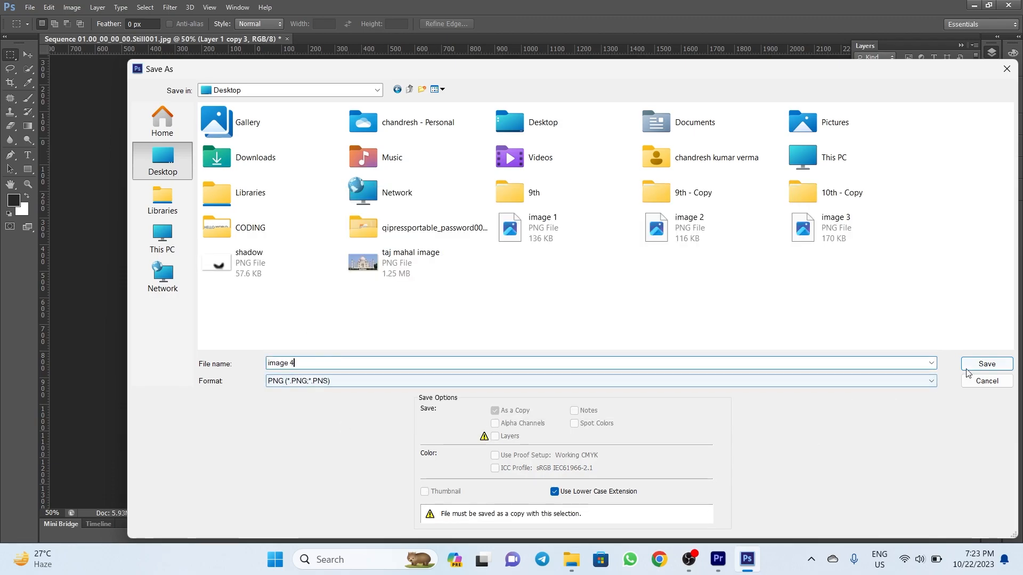
click(985, 365)
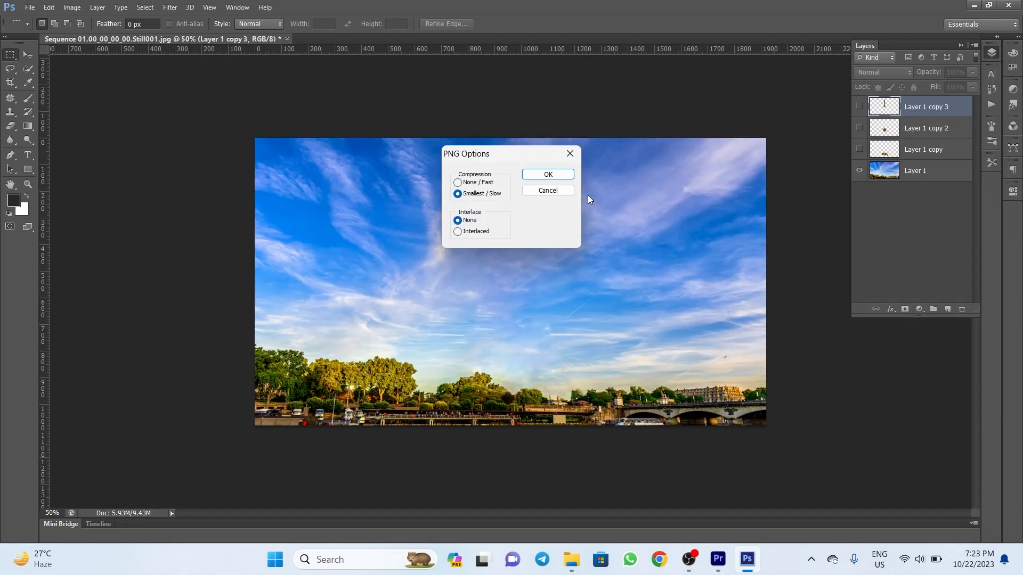
click(546, 173)
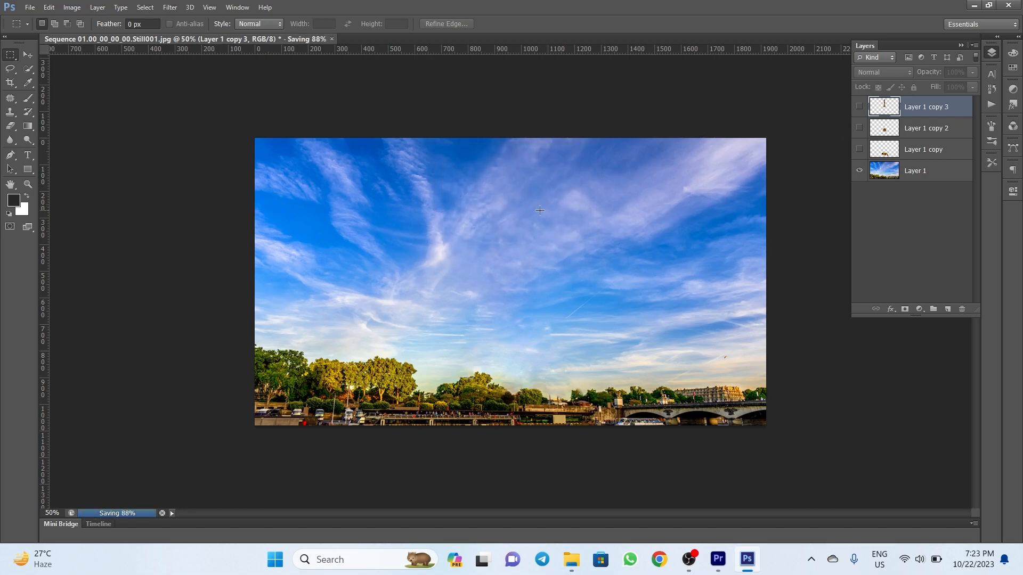
Step: Check the exported images on the desktop and close Photoshop without saving the document
click(973, 4)
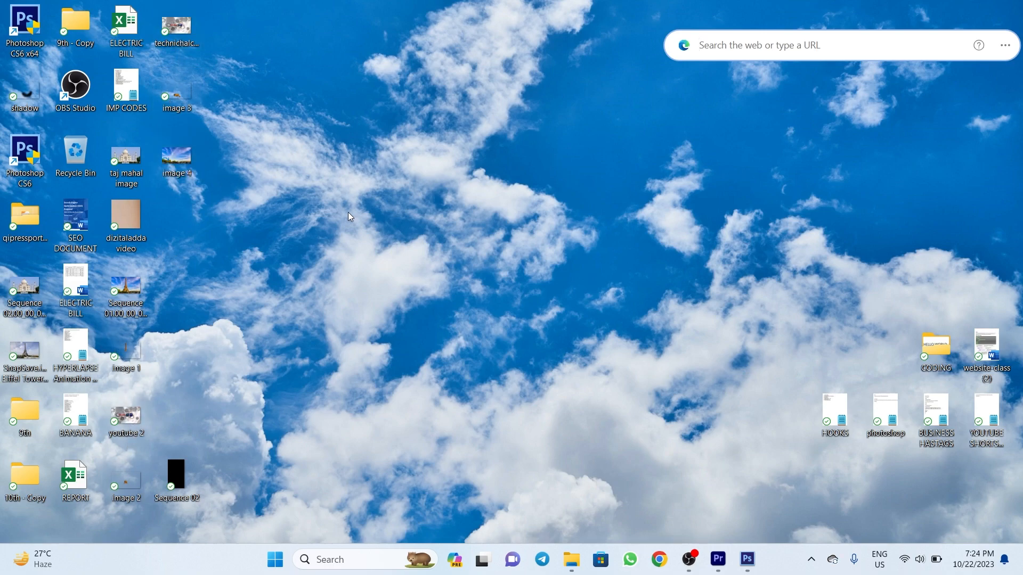
click(746, 559)
click(1008, 5)
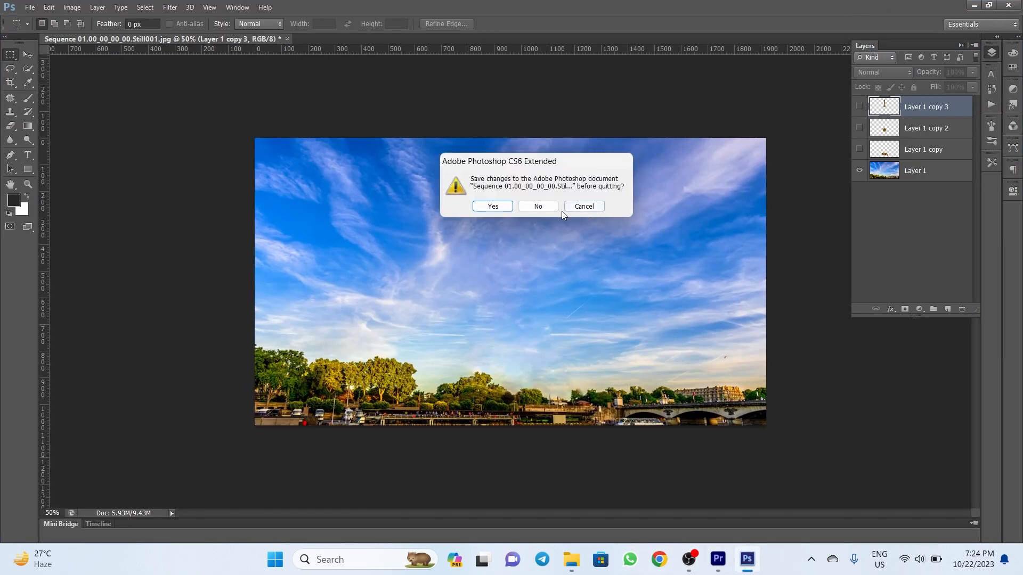
click(539, 207)
Step: Switch to Premiere Pro and import image 1 from the Desktop into the project
click(739, 567)
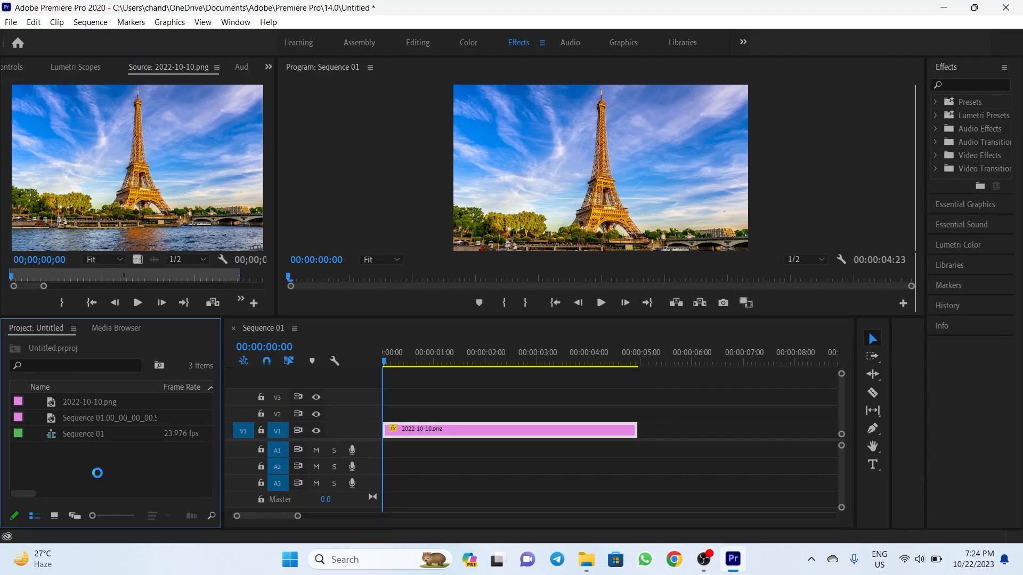
double_click(98, 473)
click(55, 201)
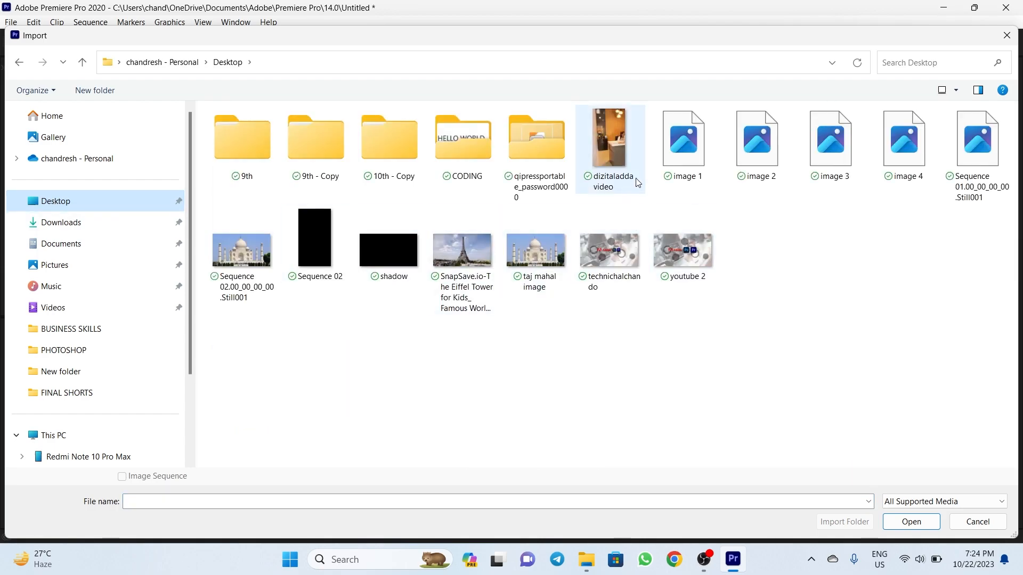
double_click(689, 139)
Step: Import image 2, image 3 and image 4 from the Desktop into the project
key(ctrl+i)
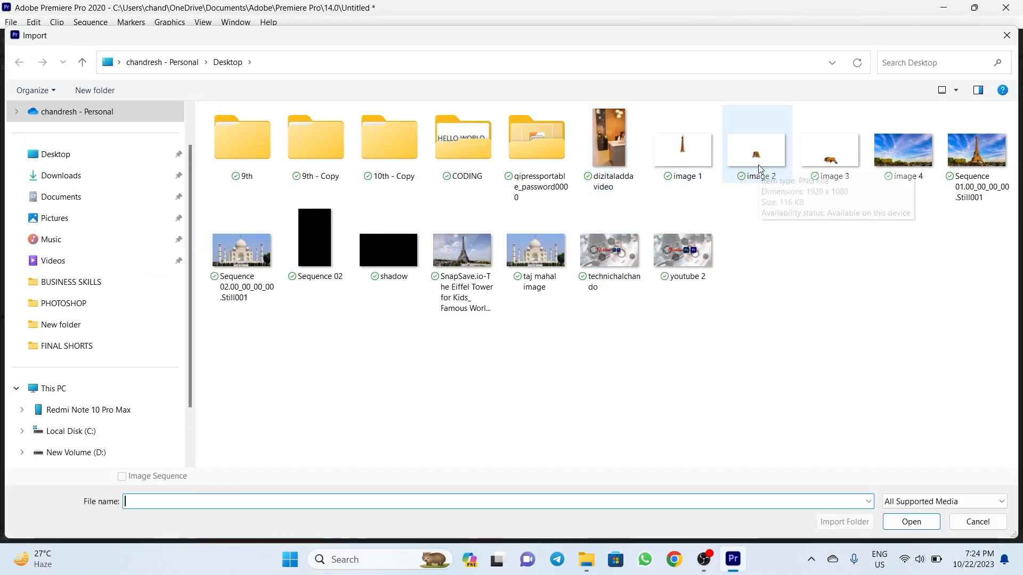
click(759, 168)
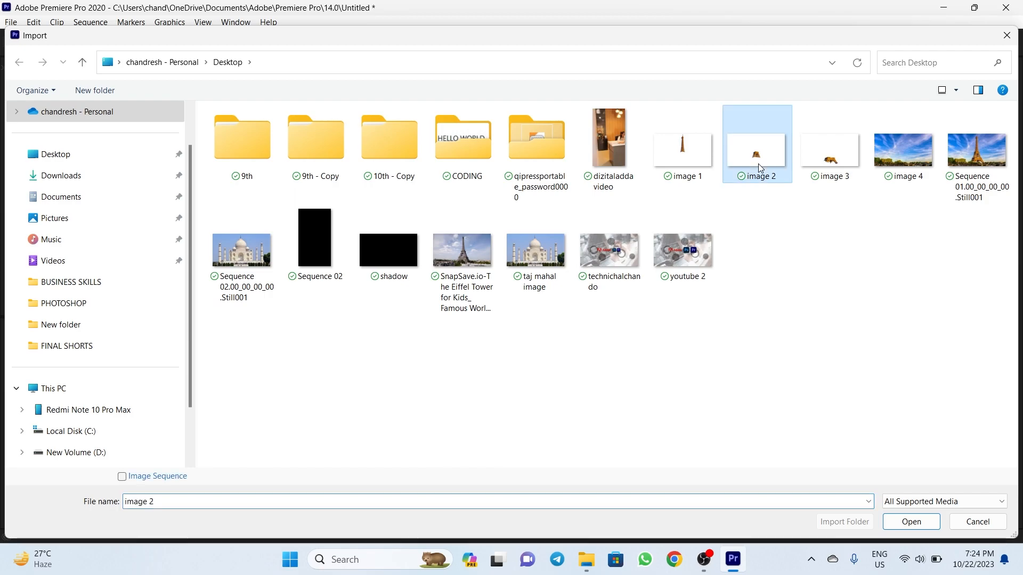
ctrl+click(829, 159)
ctrl+click(904, 160)
click(909, 524)
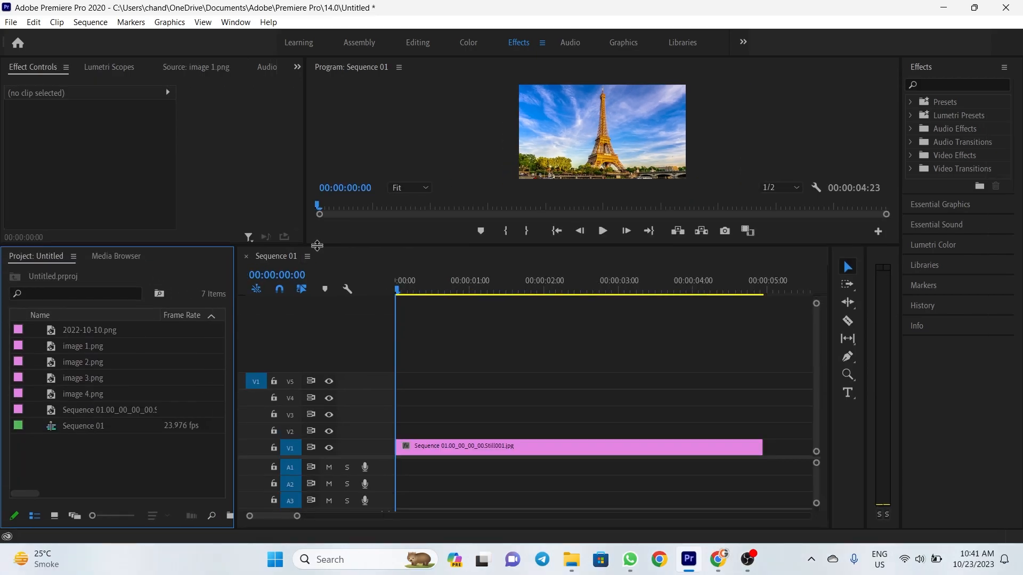
Step: Stack image 4, image 3, image 2 and image 1 on tracks V2 to V5 at the sequence start, above the original still
drag(317, 245, 316, 253)
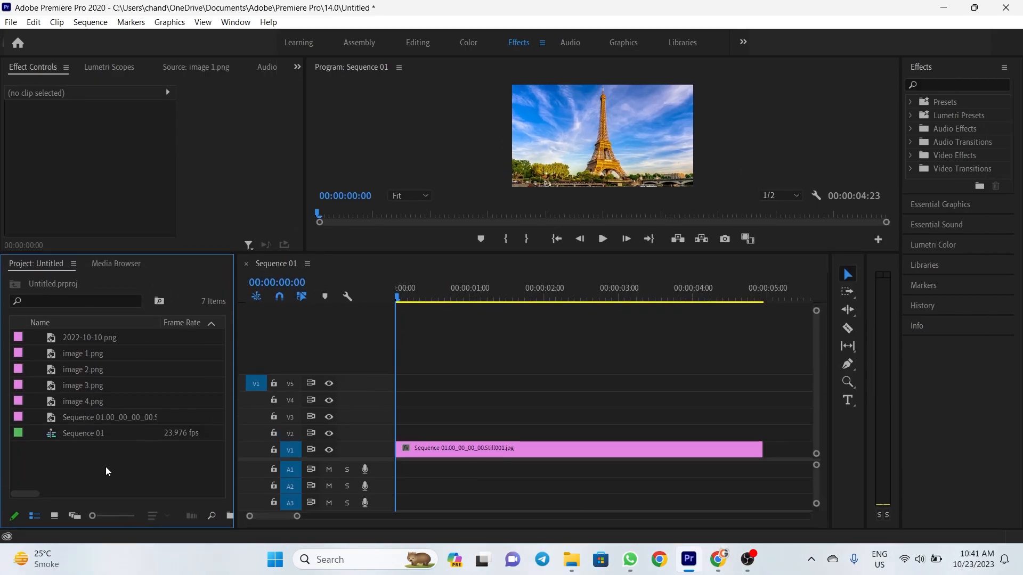
drag(64, 405, 389, 435)
drag(73, 379, 288, 414)
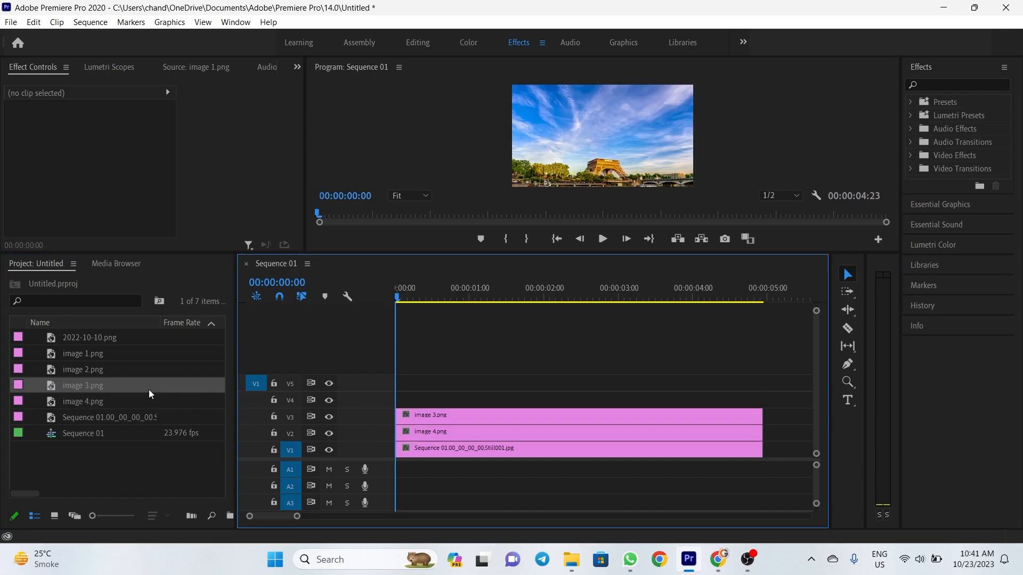
drag(53, 369, 304, 409)
drag(75, 357, 380, 385)
click(77, 360)
drag(61, 356, 381, 384)
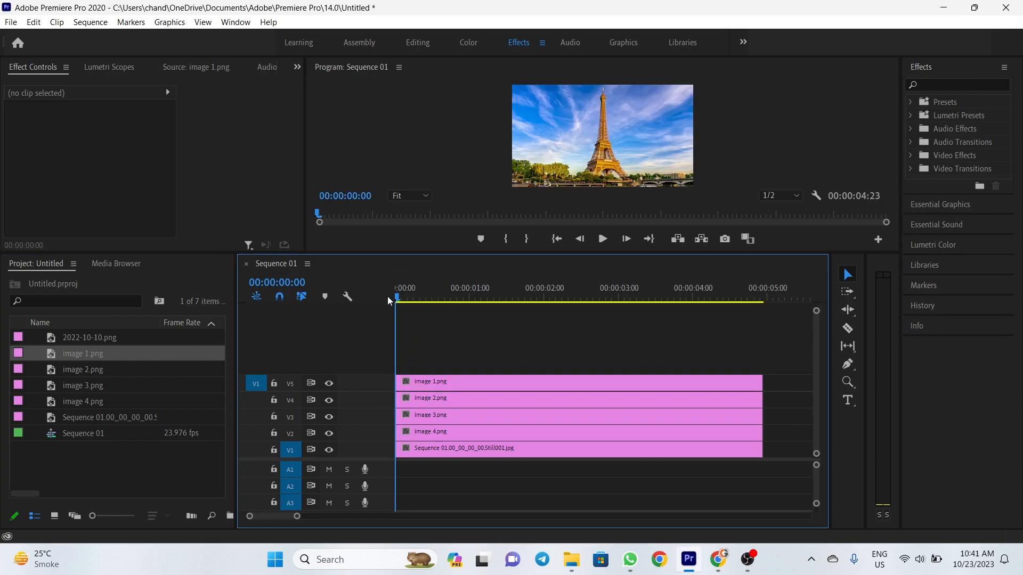
Step: Hide the output of track V1, which holds the original still, during a short playback
click(602, 240)
click(329, 450)
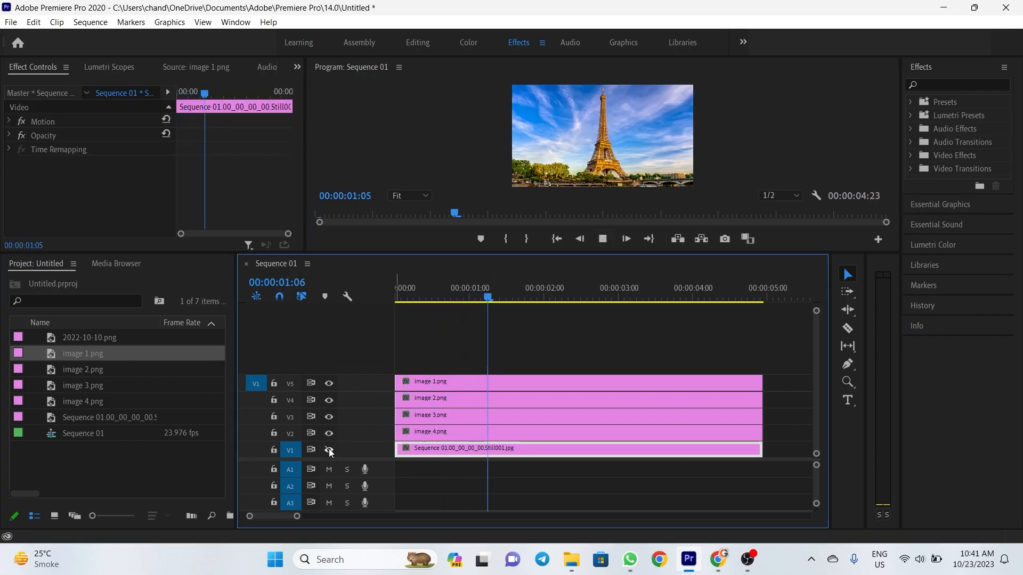
key(space)
Step: Shift the image 1, image 2 and image 3 clips together so they start at 00:00:00:15
drag(557, 299, 357, 293)
click(434, 364)
key(space)
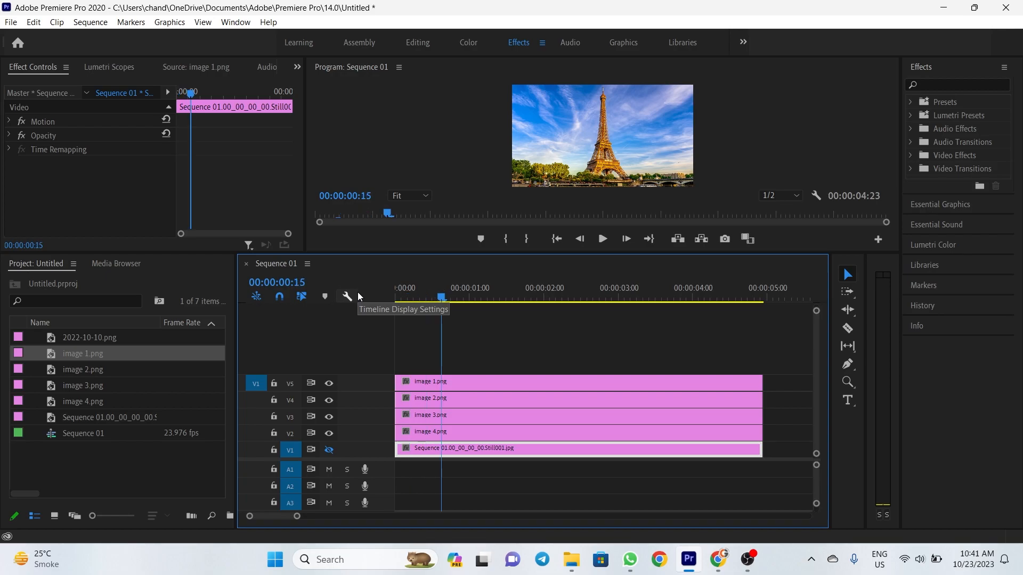
drag(482, 347, 527, 417)
drag(504, 333, 508, 398)
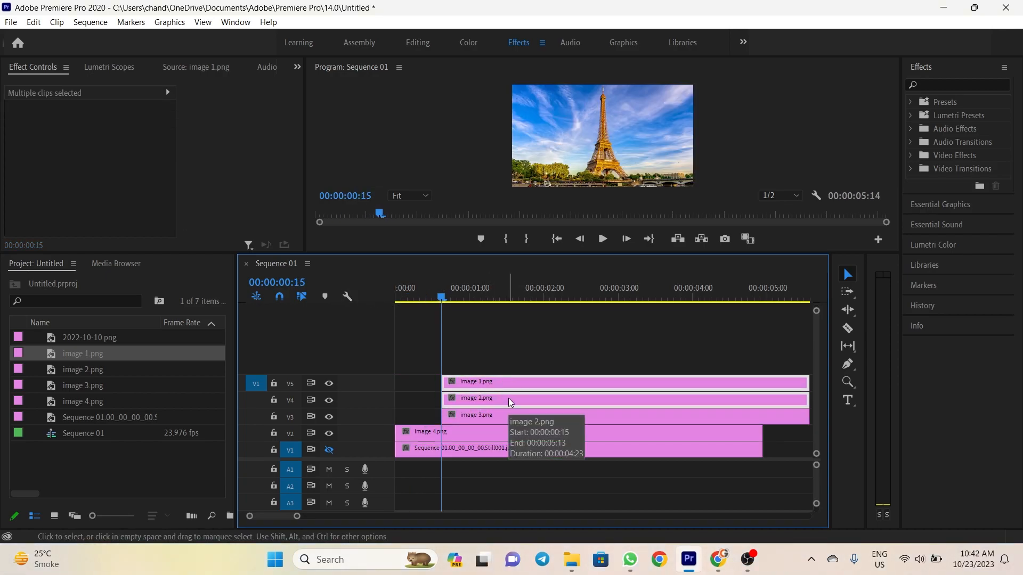
Step: Advance the playhead 15 frames and shift the image 1 and image 2 clips to start at 00:00:01:06
click(510, 351)
key(shift+Right)
key(shift+Right)
key(shift+Right)
drag(474, 343, 485, 401)
click(502, 402)
Step: Advance the playhead another 15 frames and shift the image 1 clip to start at 00:00:01:21
drag(446, 339, 510, 392)
key(shift+Right)
key(shift+Right)
key(shift+Right)
drag(526, 383, 551, 384)
click(502, 352)
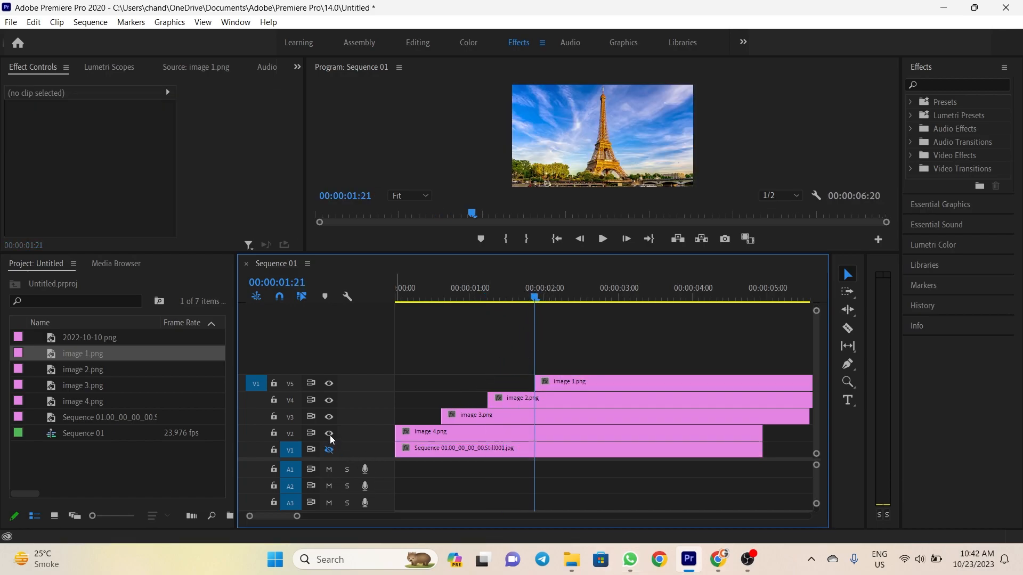
Step: Play the sequence from the start several times to check the staggered appearance of the tower parts
key(Home)
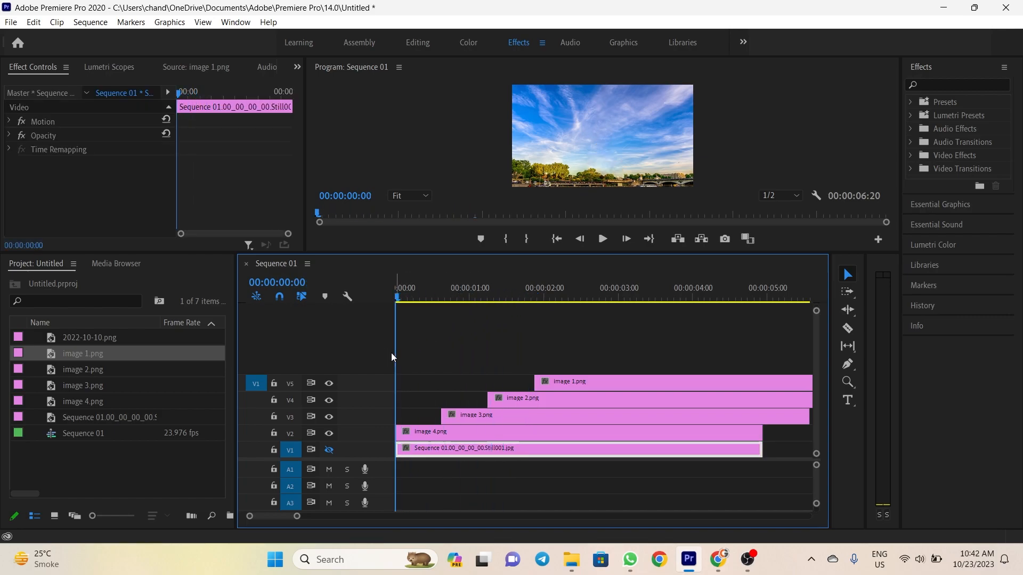
key(space)
key(space)
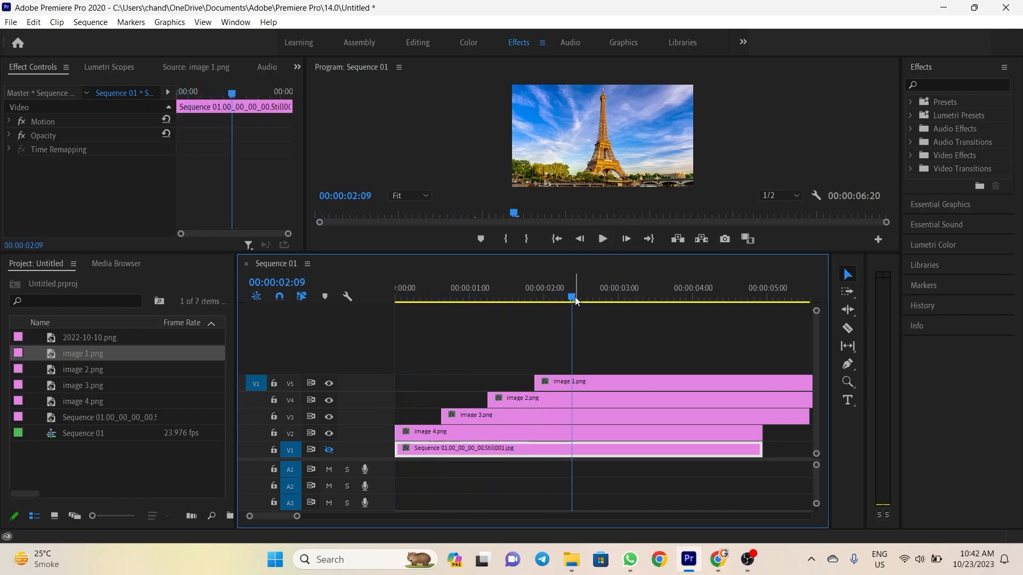
key(Home)
key(space)
key(space)
drag(556, 298, 393, 302)
key(space)
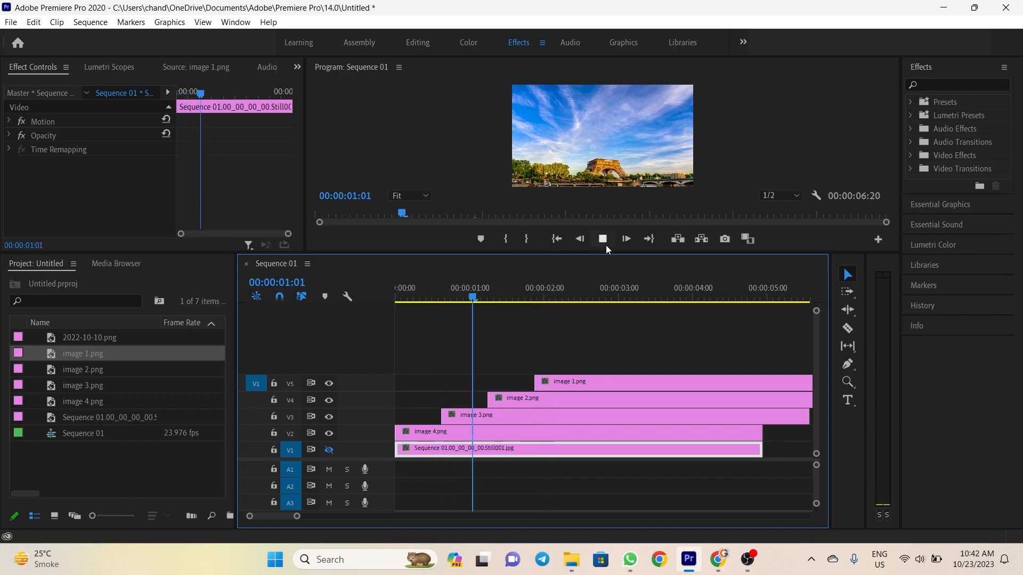
drag(547, 303, 394, 299)
key(space)
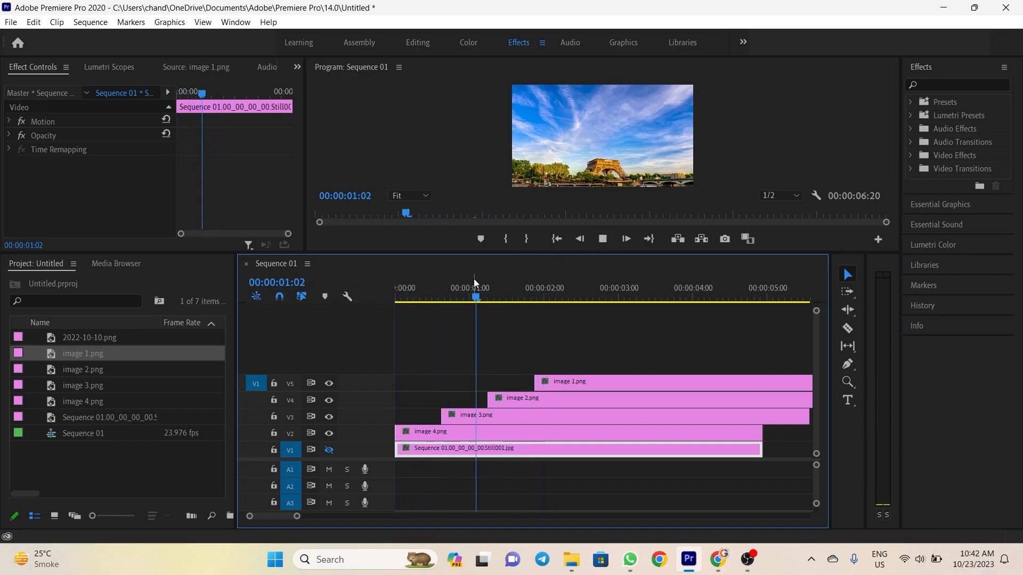
drag(544, 289, 395, 305)
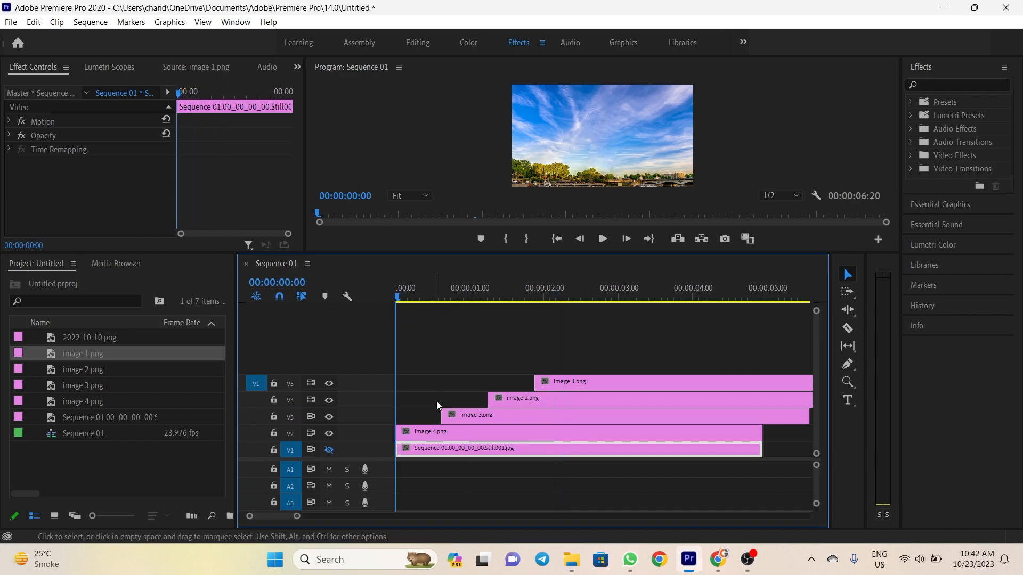
Step: Find the Transform effect and apply it to the image 1, image 2 and image 3 clips
click(413, 298)
click(469, 416)
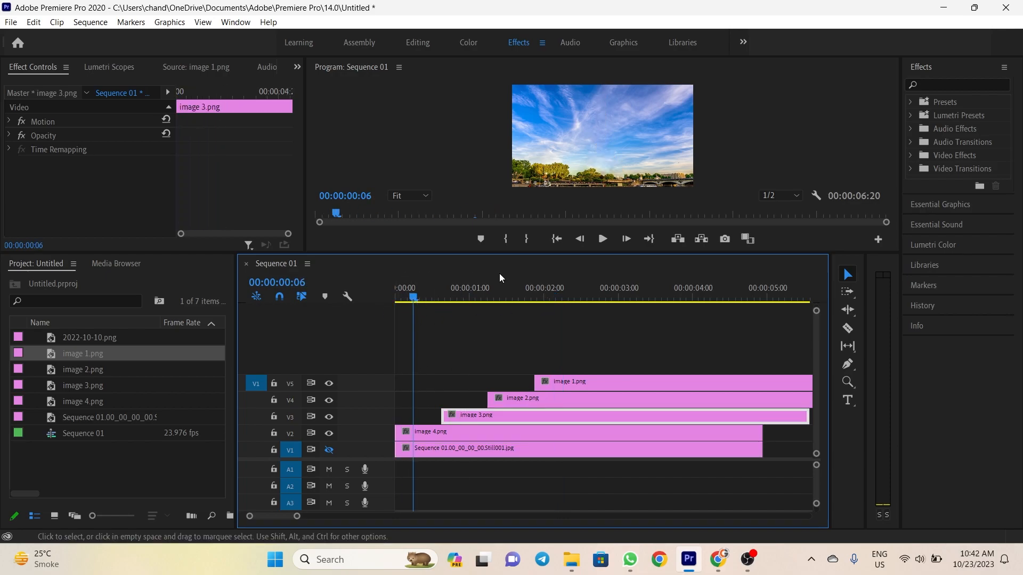
click(936, 85)
text(ransfor)
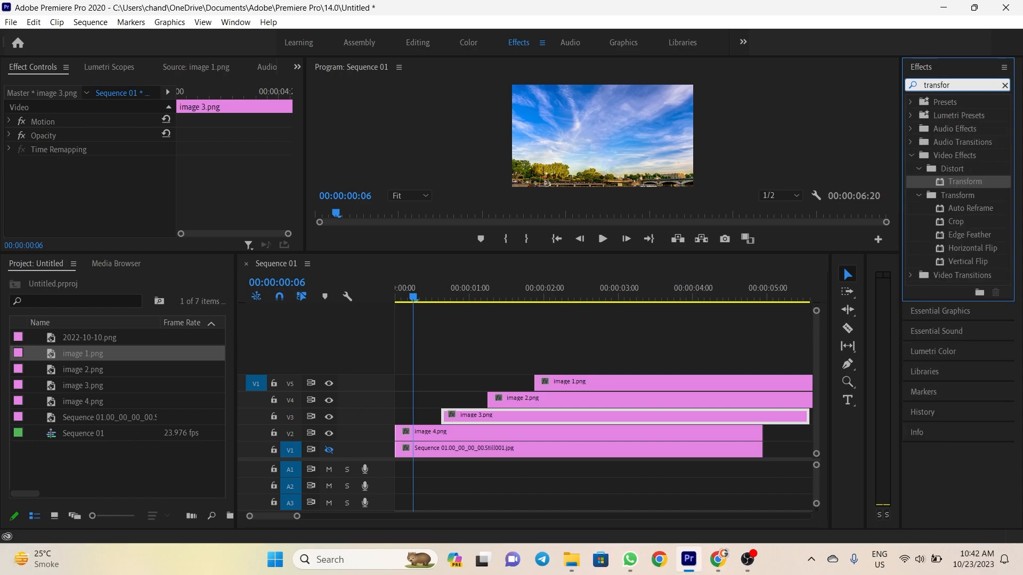
drag(965, 181, 538, 415)
drag(965, 182, 598, 381)
Step: Keyframe image 3's Transform Position from about 960, 790 at 00:00:00:15 to 960, 540 at 00:00:01:06 so the base rises
drag(411, 254, 411, 370)
click(457, 446)
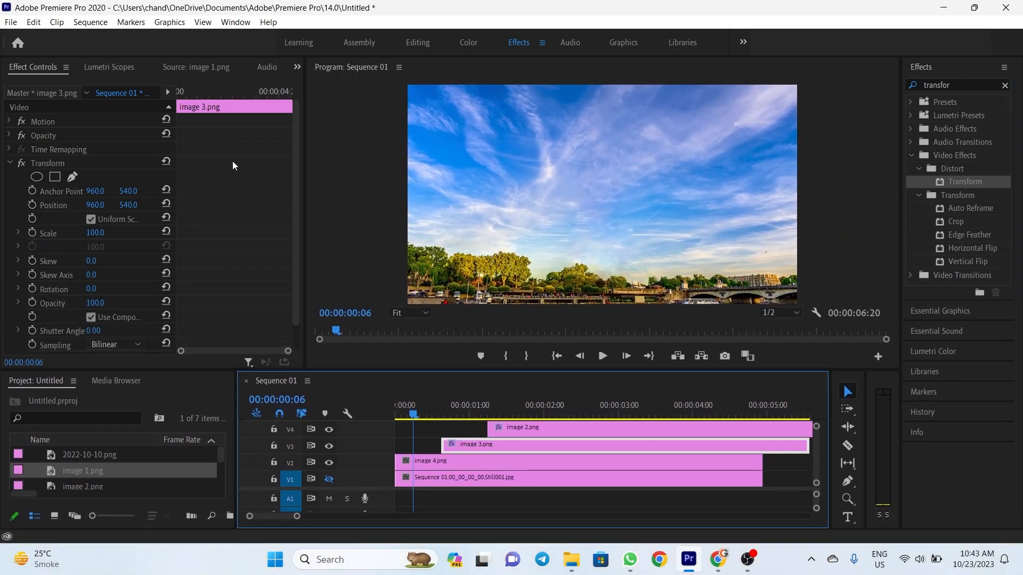
drag(296, 139, 296, 174)
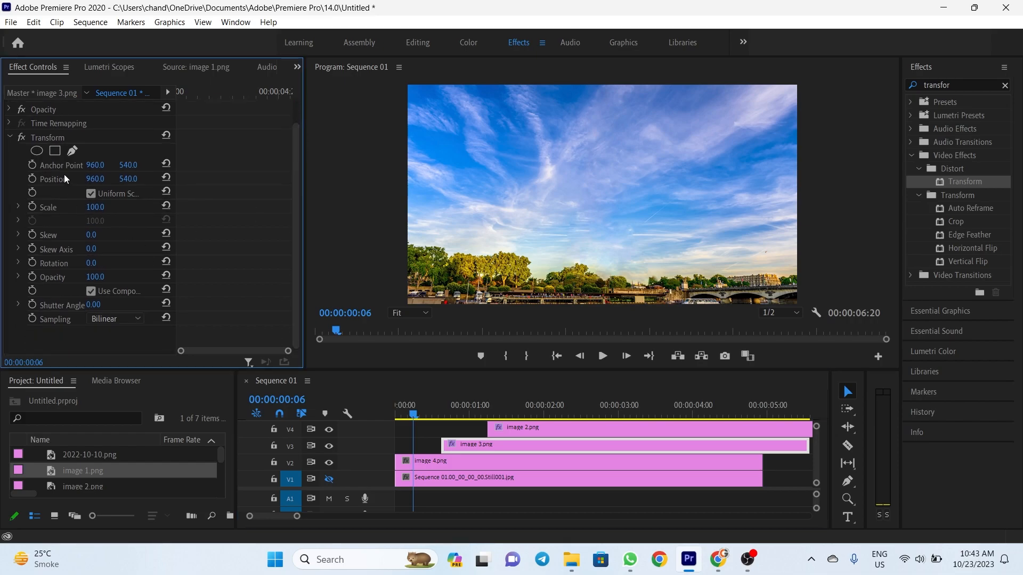
scroll(297, 239, up, 2)
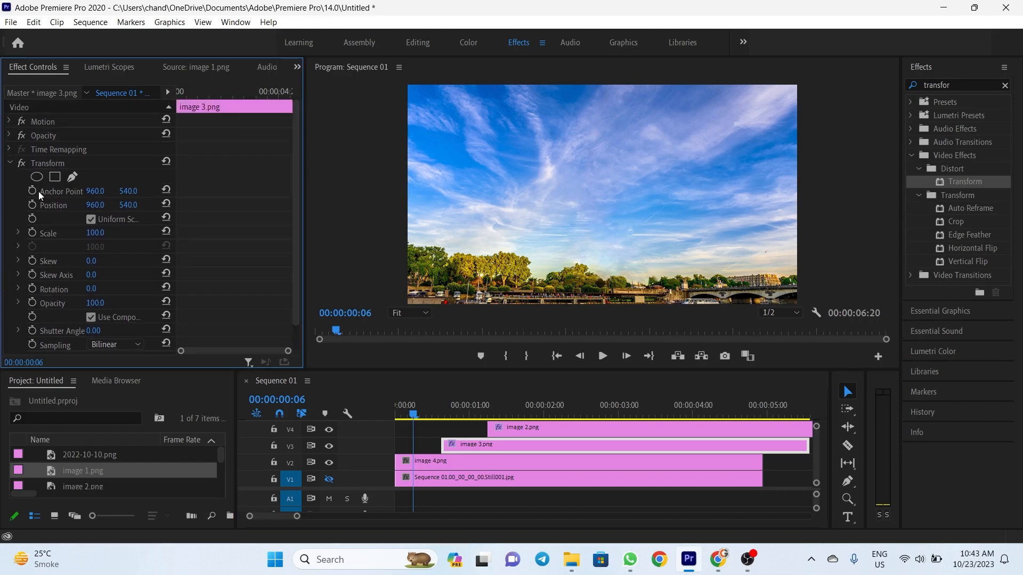
drag(415, 414, 440, 417)
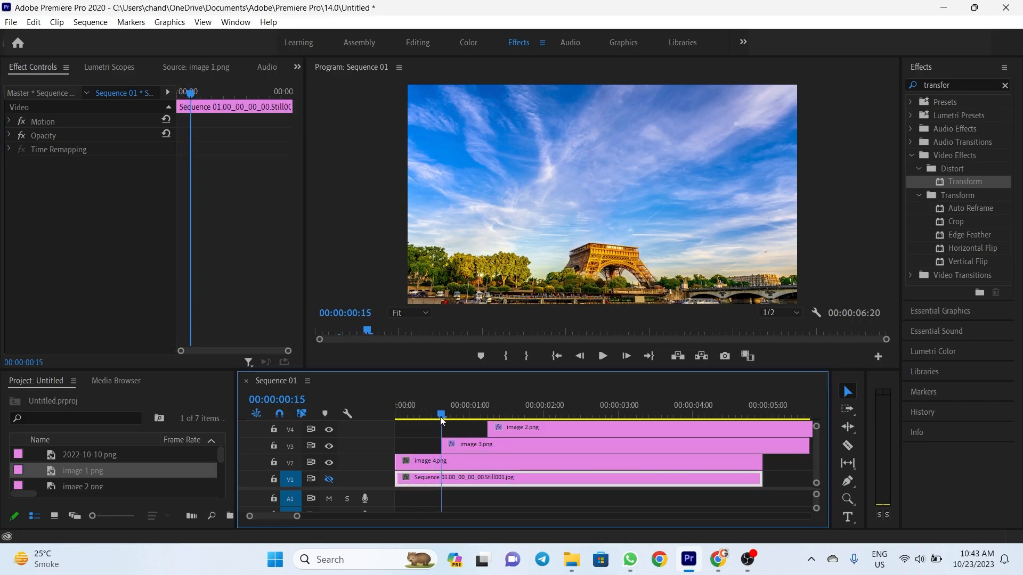
click(455, 447)
click(32, 205)
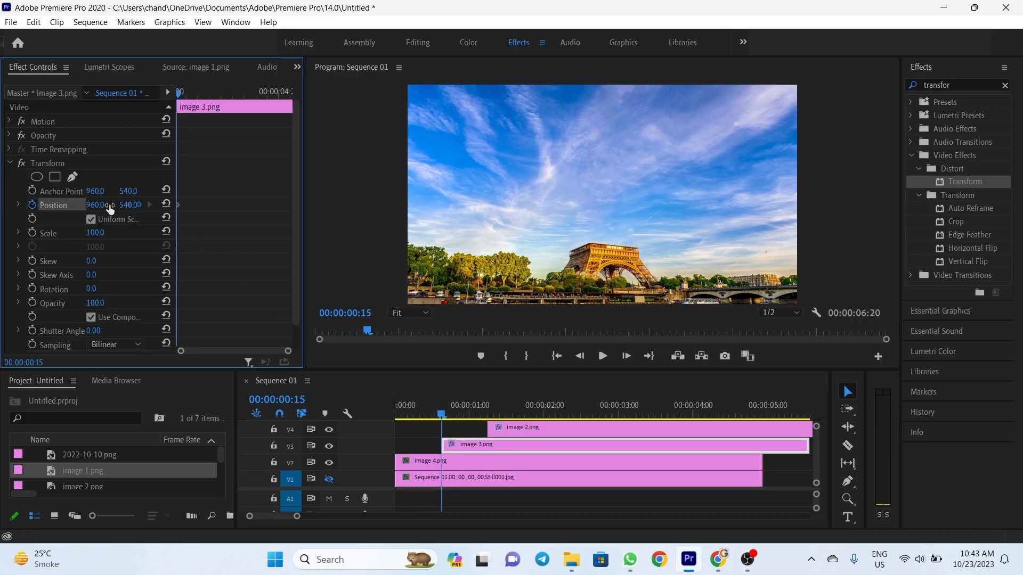
drag(305, 227, 391, 242)
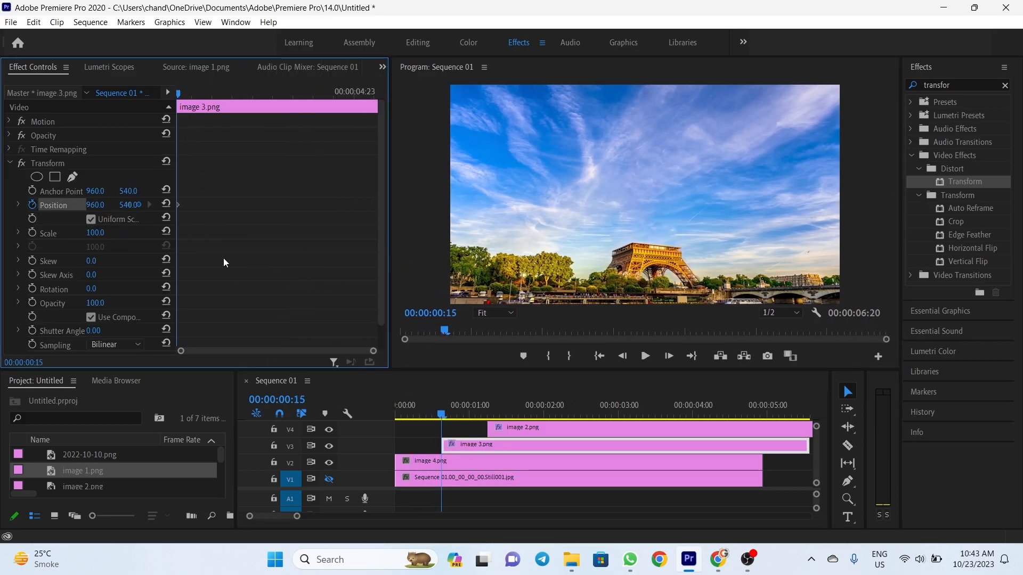
drag(132, 207, 258, 208)
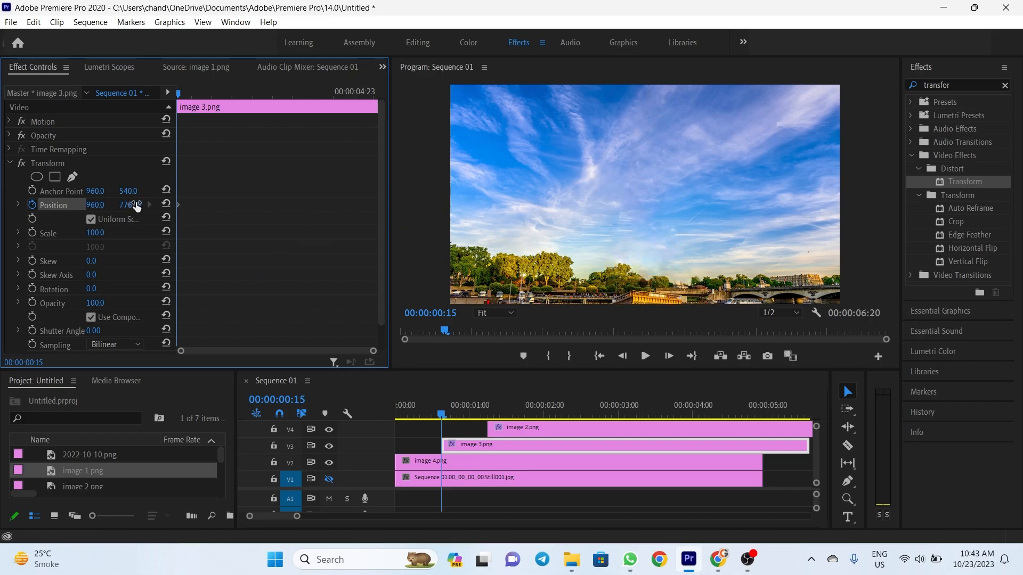
drag(134, 205, 143, 205)
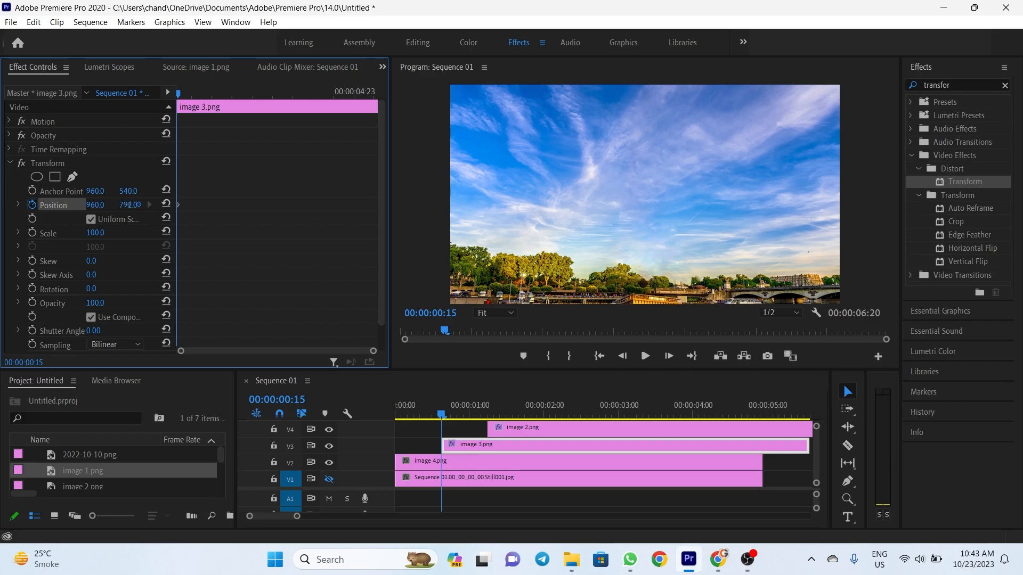
key(space)
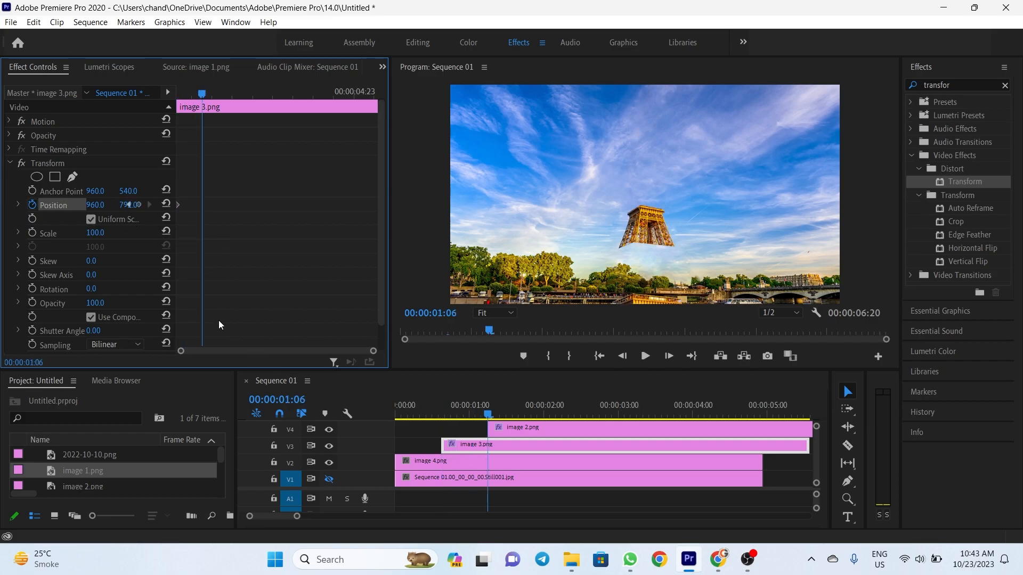
click(166, 205)
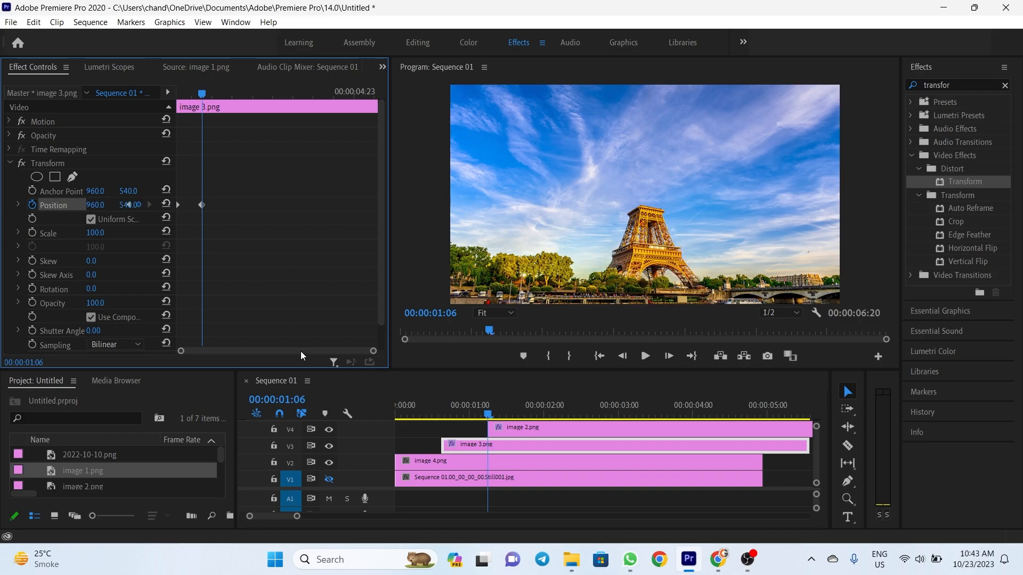
Step: Set the Transform Shutter Angle of the image 3 clip to 360
scroll(382, 199, down, 1)
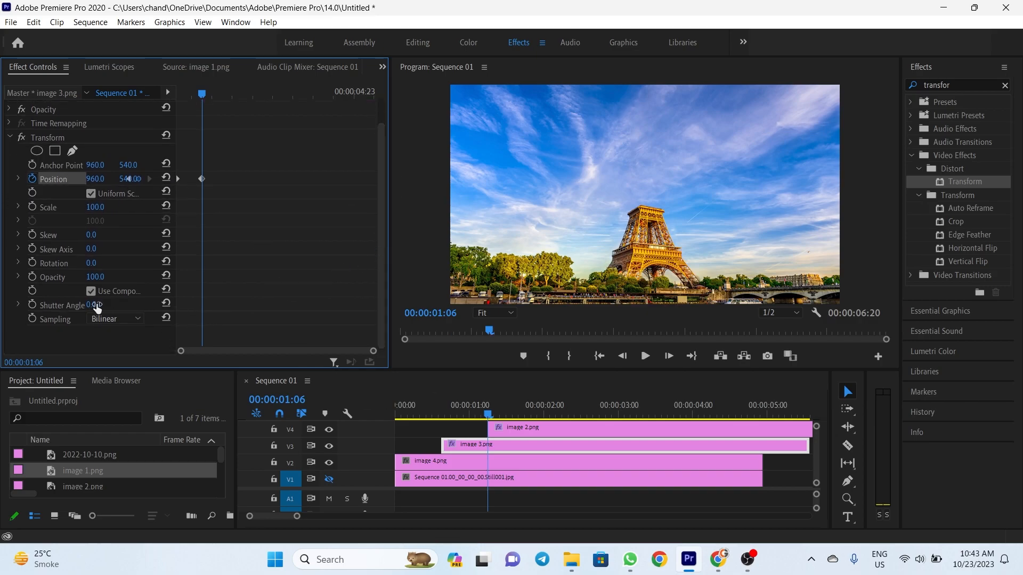
click(457, 415)
click(96, 305)
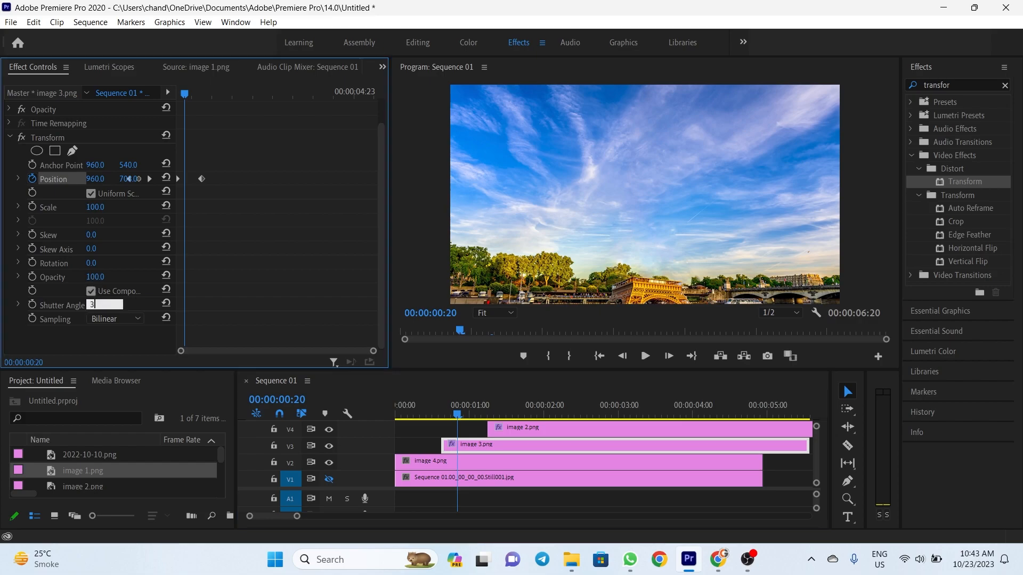
text(360)
key(Return)
Step: At image 3's first frame, draw a closed pen mask on its Transform effect around the area where the tower's base rises
mouse_move(457, 415)
mouse_down()
mouse_move(438, 419)
mouse_move(491, 418)
mouse_move(442, 419)
mouse_up()
click(458, 446)
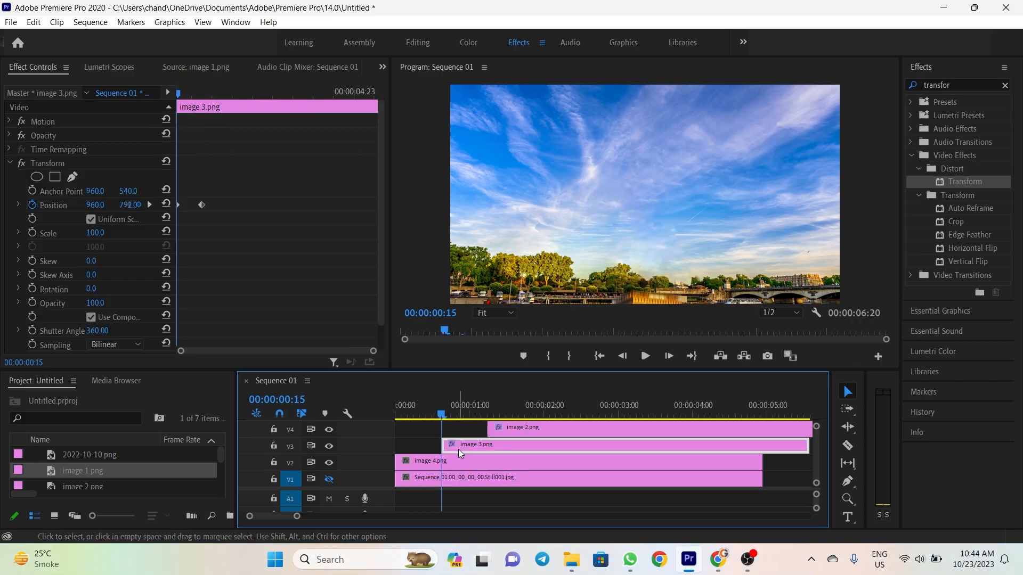
click(372, 204)
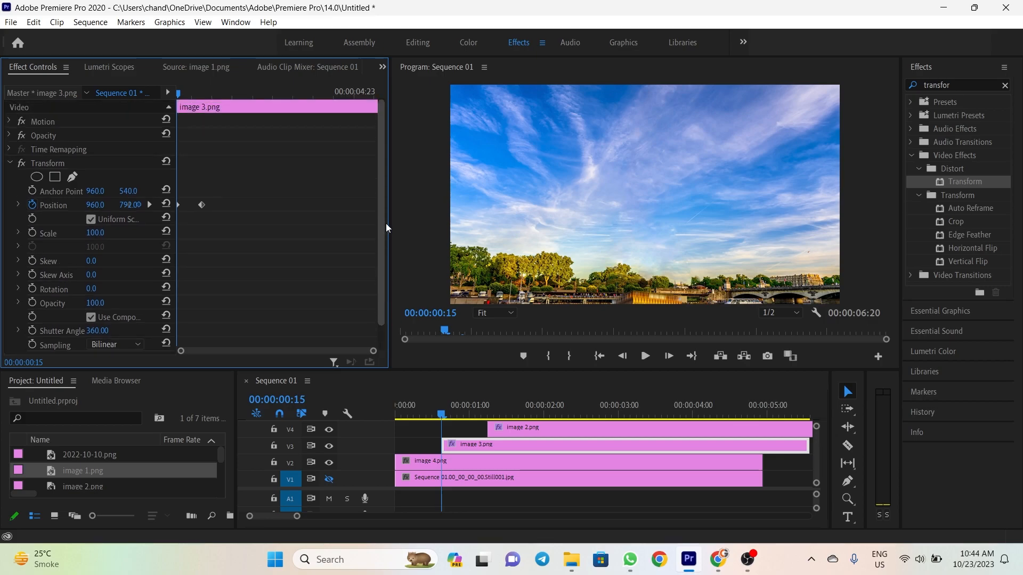
click(74, 175)
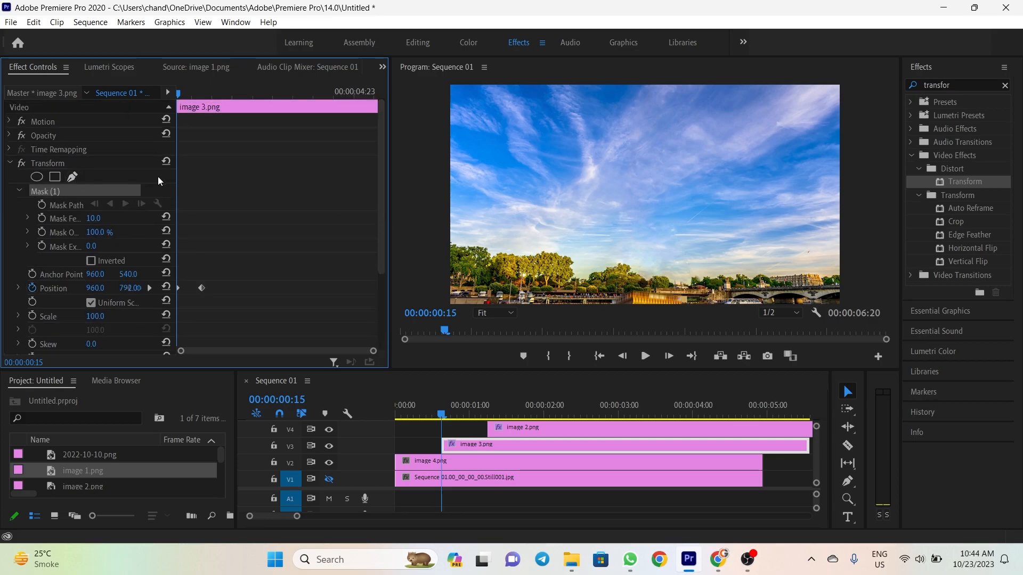
click(618, 286)
click(720, 290)
click(723, 262)
click(721, 235)
click(695, 191)
click(660, 182)
click(619, 191)
click(605, 217)
click(594, 255)
click(619, 286)
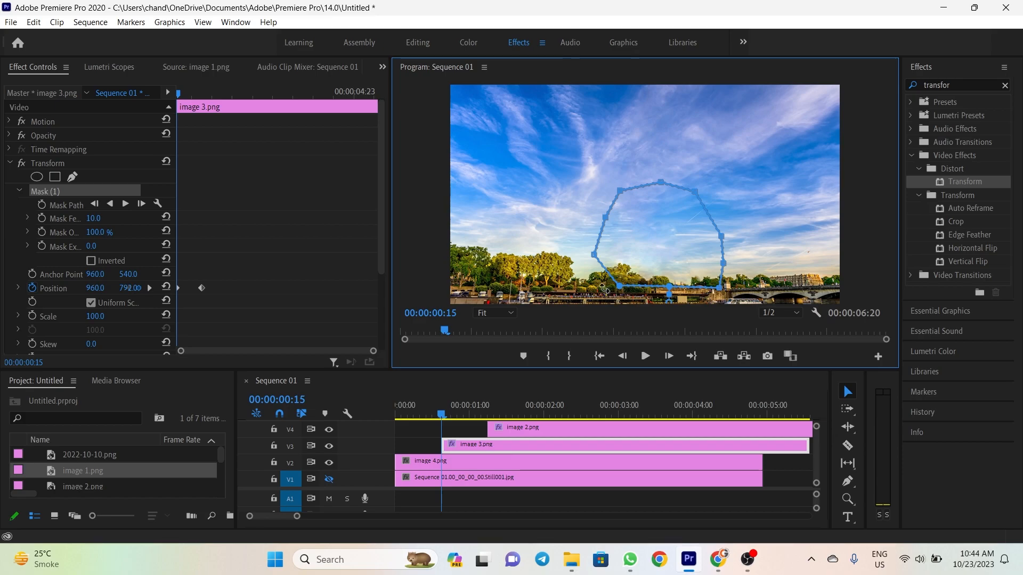
Step: Play back the start of the sequence repeatedly to check the masked rise of the tower's base
click(540, 411)
drag(540, 415, 416, 415)
click(644, 356)
click(645, 357)
drag(515, 418, 434, 417)
click(644, 357)
click(645, 357)
click(645, 356)
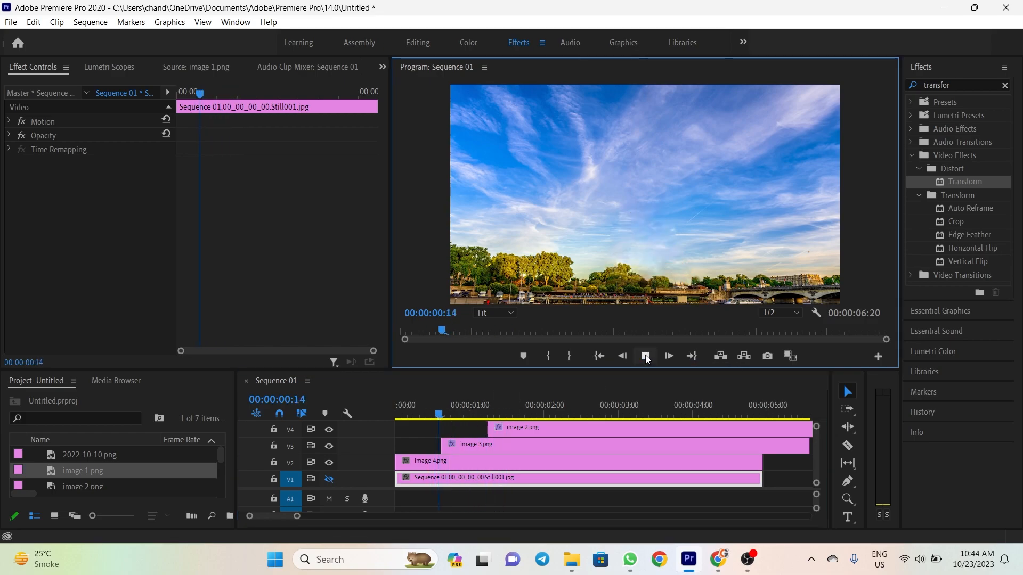
click(645, 356)
Step: Keyframe image 2's Transform Position from 960, 739 at 00:00:01:06 to 960, 540 at 00:00:01:21 so the middle section rises
drag(510, 417, 487, 418)
click(506, 427)
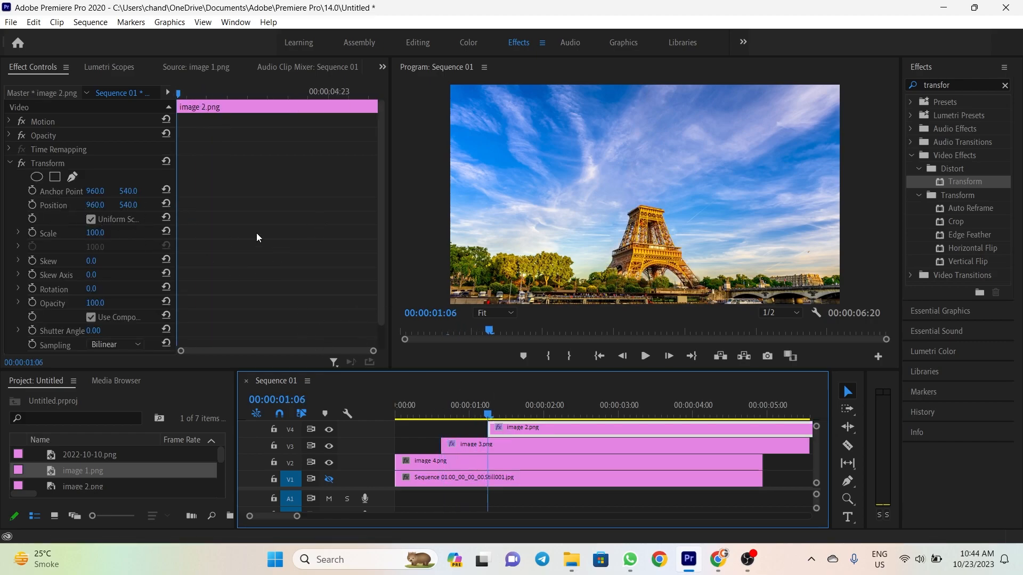
drag(128, 205, 129, 205)
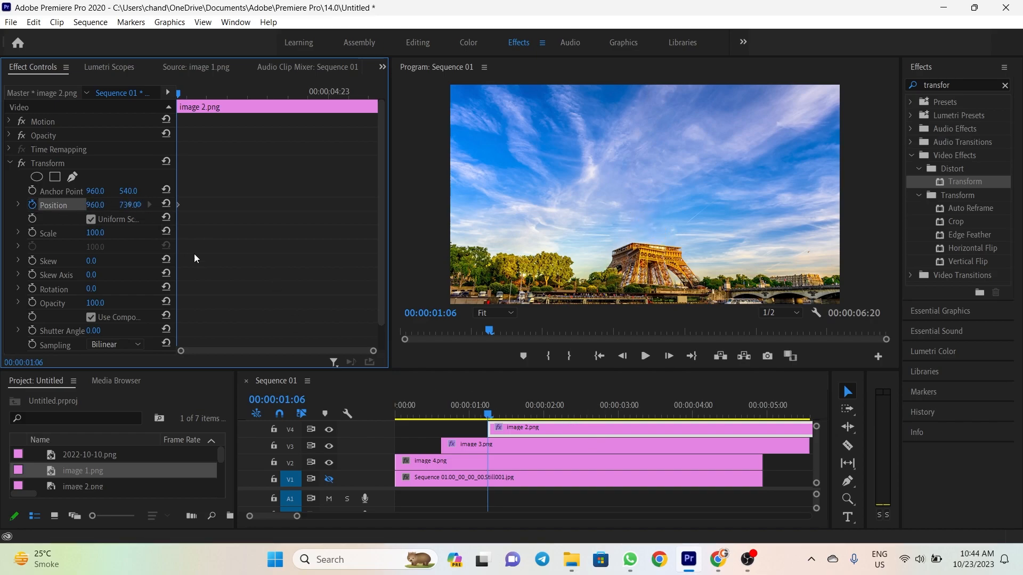
key(shift+Right)
key(shift+Right)
key(shift+Right)
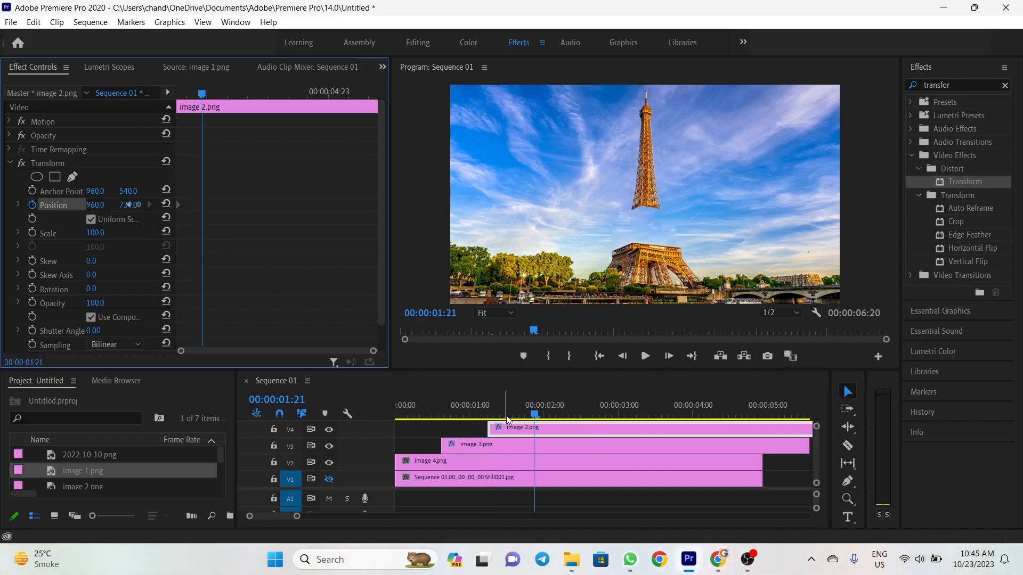
click(166, 204)
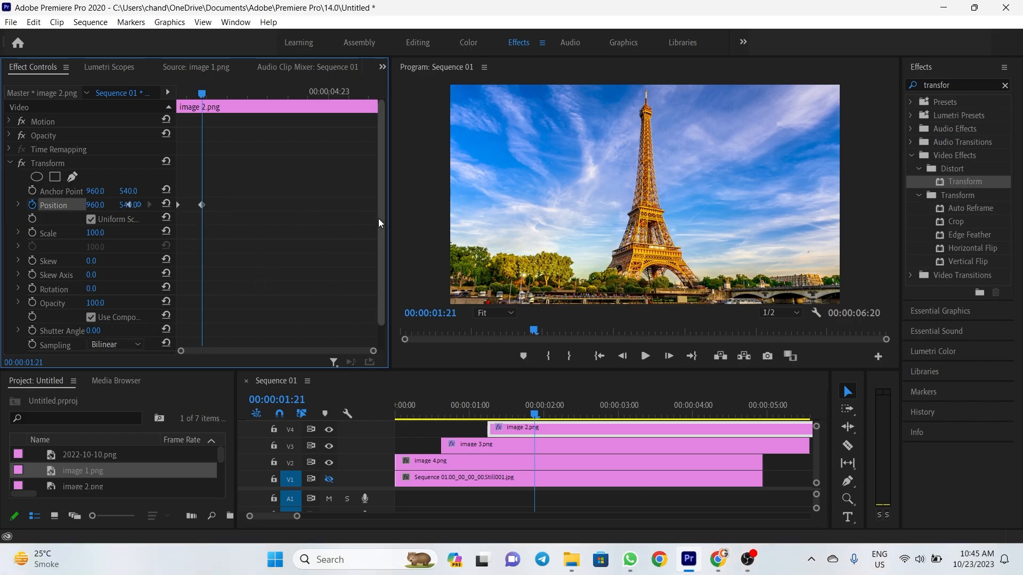
Step: Set the Transform Shutter Angle of the image 2 clip to 360
scroll(378, 218, down, 2)
click(99, 304)
text(360)
key(Return)
Step: At image 2's first frame, draw a closed pen mask on its Transform effect around the sky area above the tower's base
drag(540, 420, 488, 415)
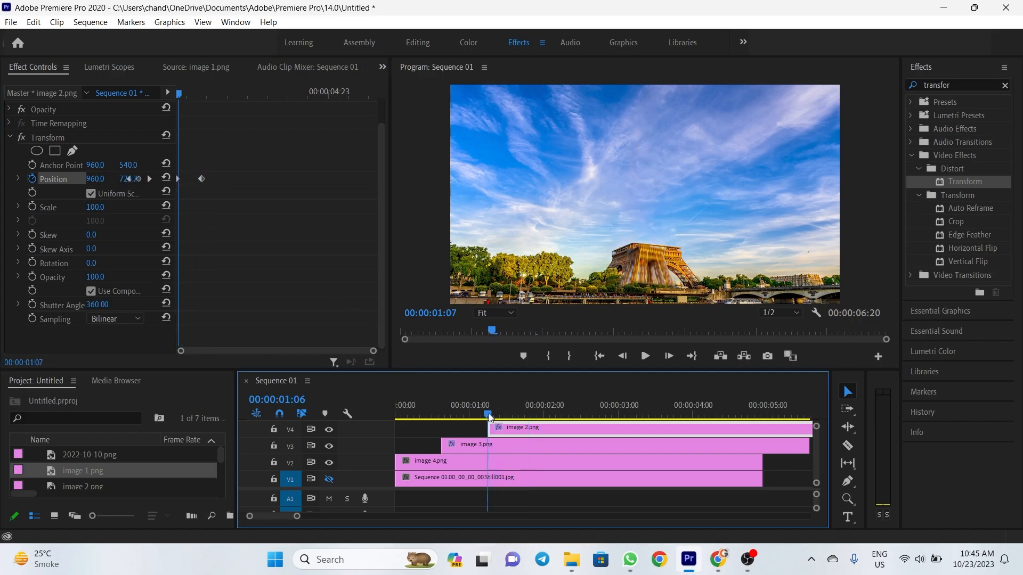
click(71, 153)
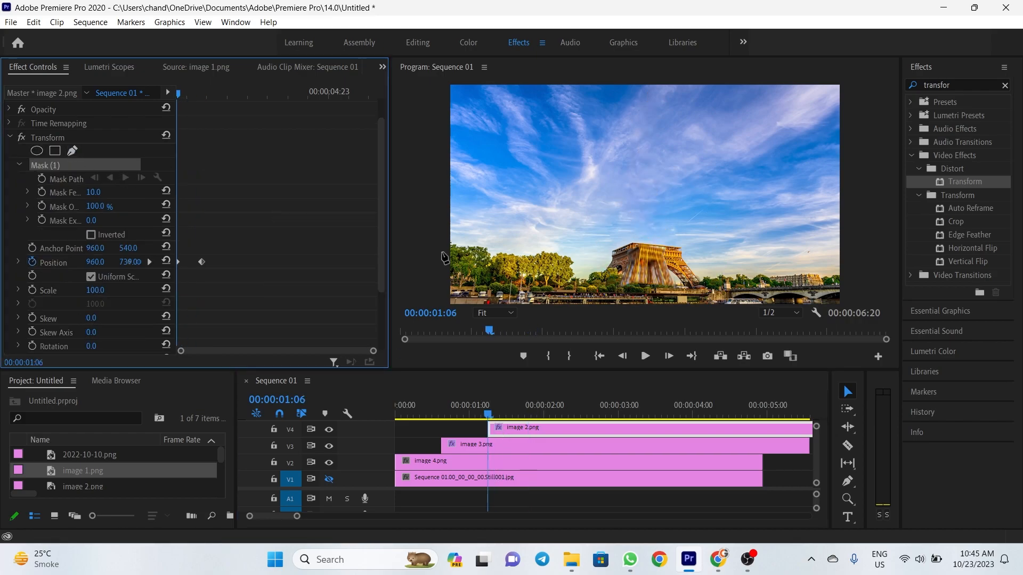
click(609, 253)
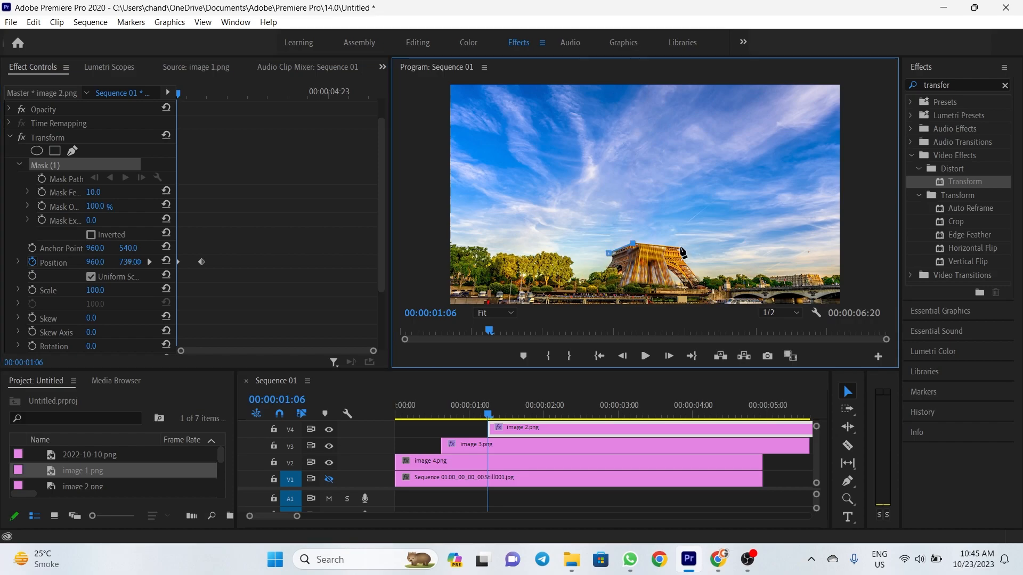
click(703, 232)
click(700, 195)
click(701, 147)
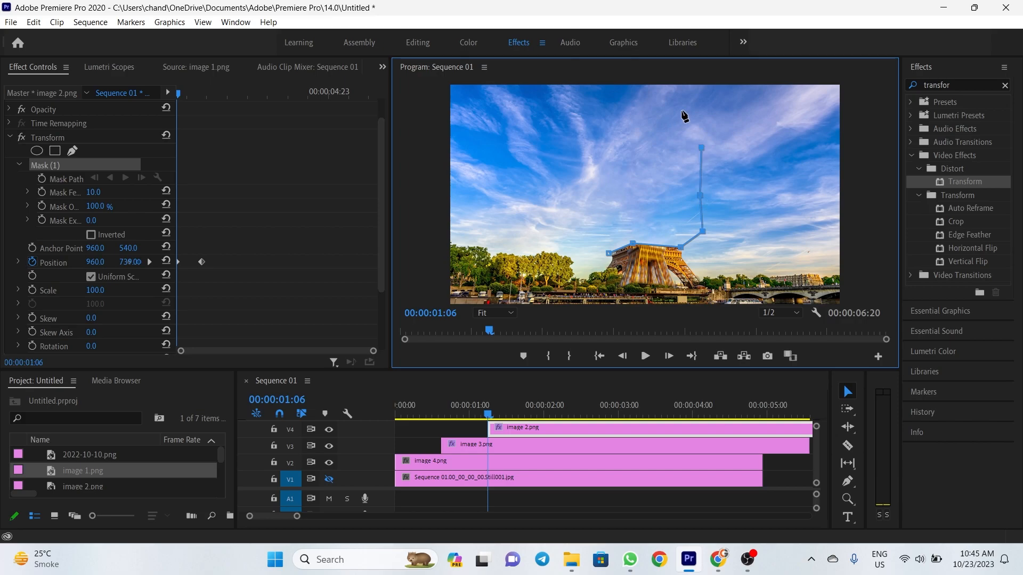
click(582, 116)
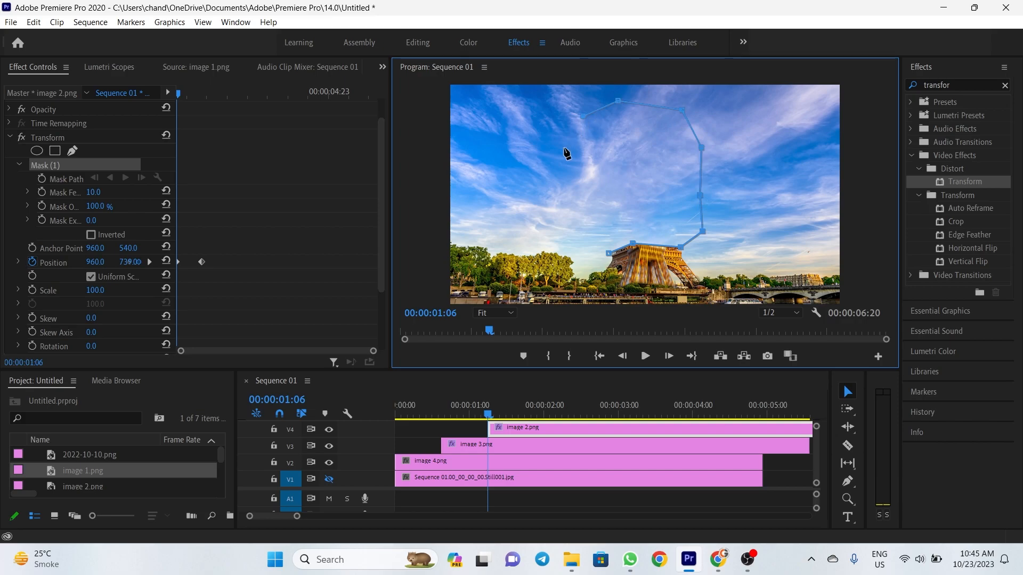
click(609, 254)
Step: Play back the sequence from the start to check the masked rise of the tower's middle section
key(grave)
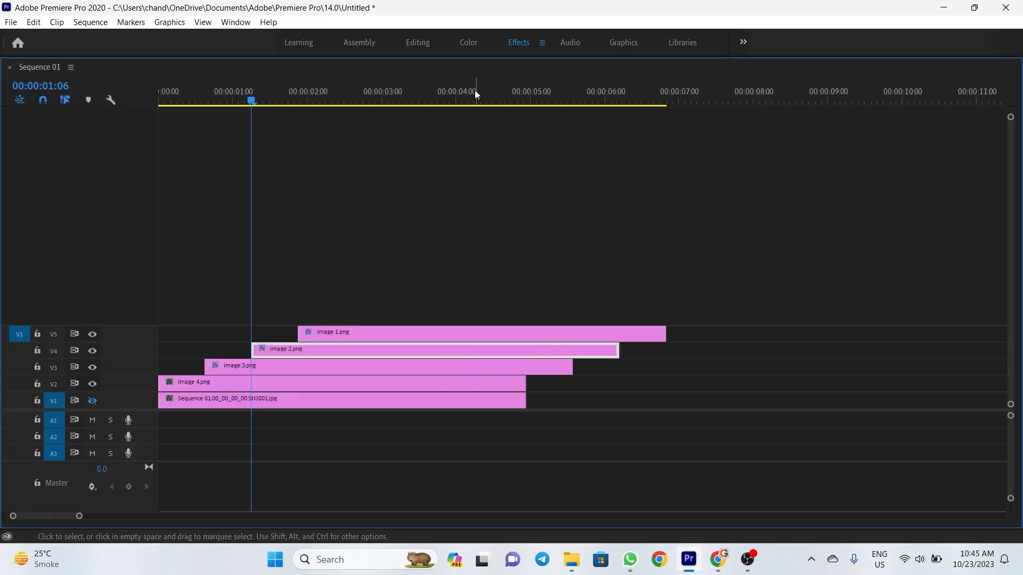
key(grave)
drag(490, 418, 396, 428)
click(641, 356)
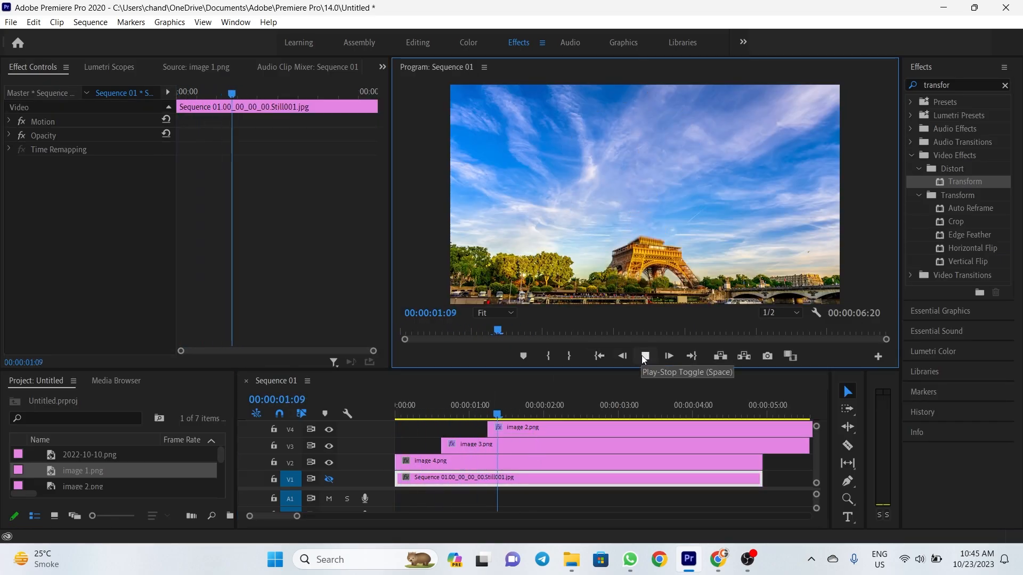
click(642, 356)
Step: Keyframe image 1's Transform Position from about 960, 1145 at 00:00:01:21 to 960, 540 at 00:00:02:12 so the tower's top rises
drag(580, 370, 534, 381)
double_click(566, 398)
click(382, 67)
click(394, 82)
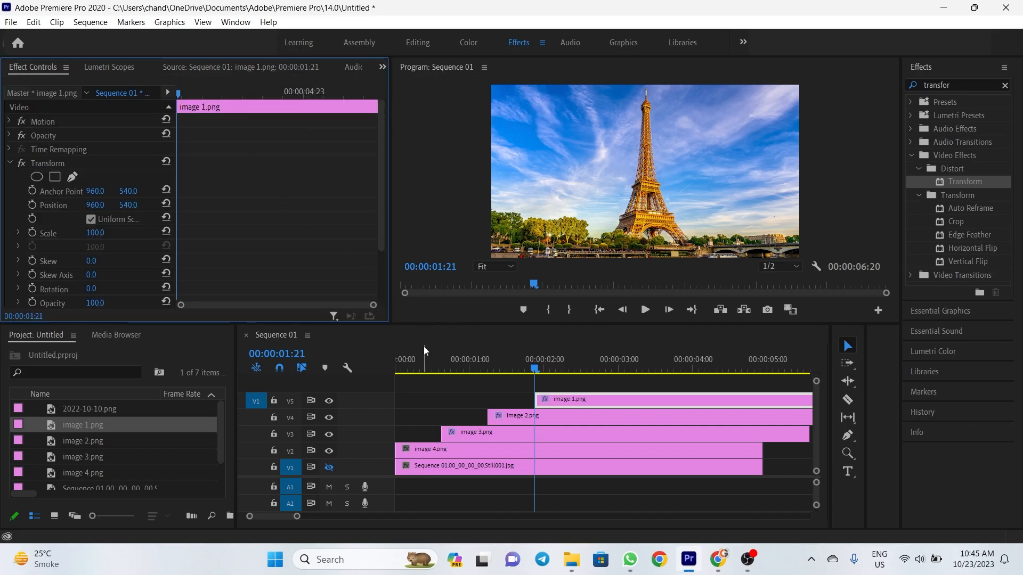
drag(424, 324, 424, 365)
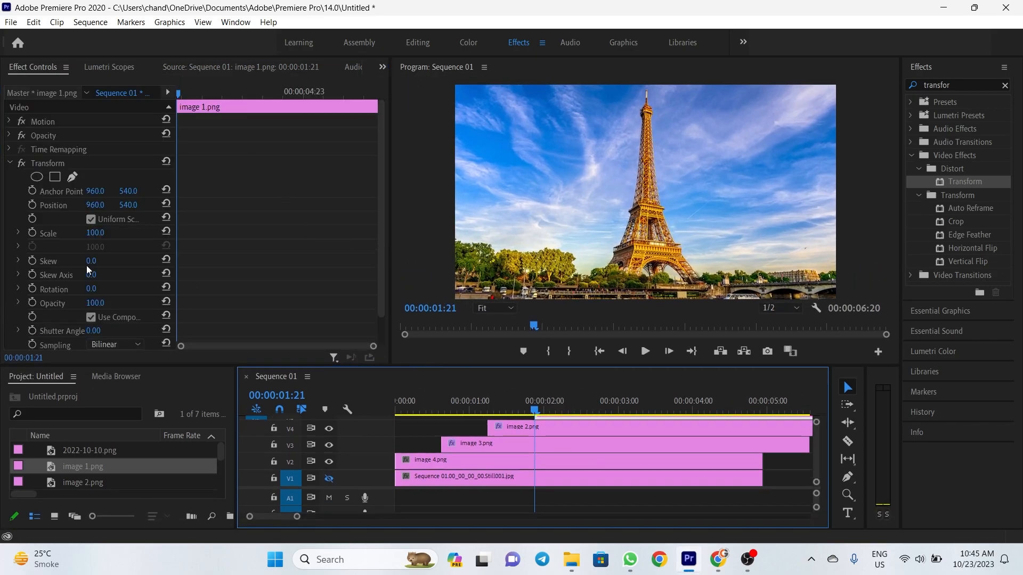
click(32, 205)
drag(126, 210, 128, 208)
key(shift+Right)
key(shift+Right)
key(shift+Right)
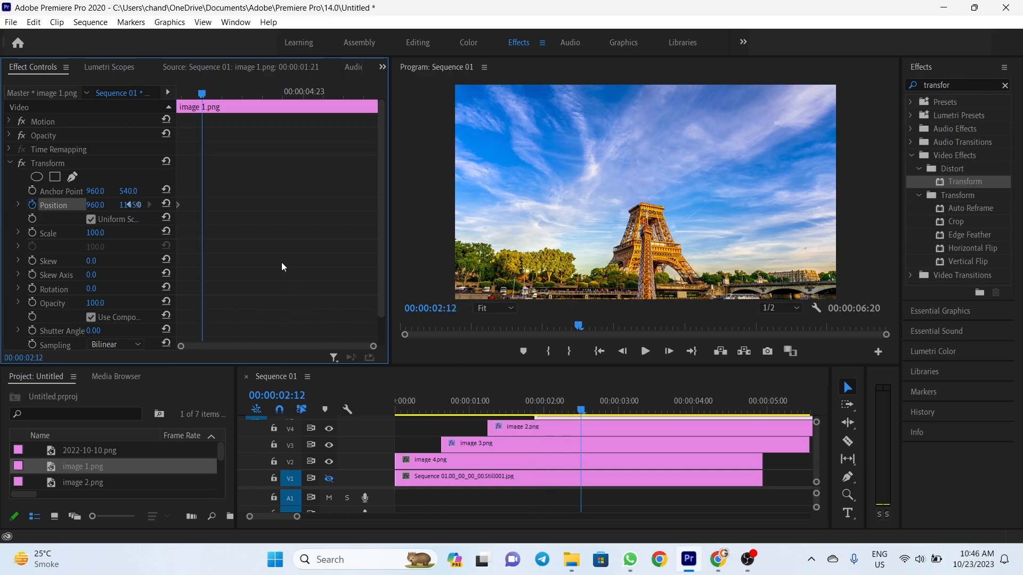
click(166, 204)
Step: Set the Transform Shutter Angle of the image 1 clip to 360
click(94, 331)
text(360)
key(Return)
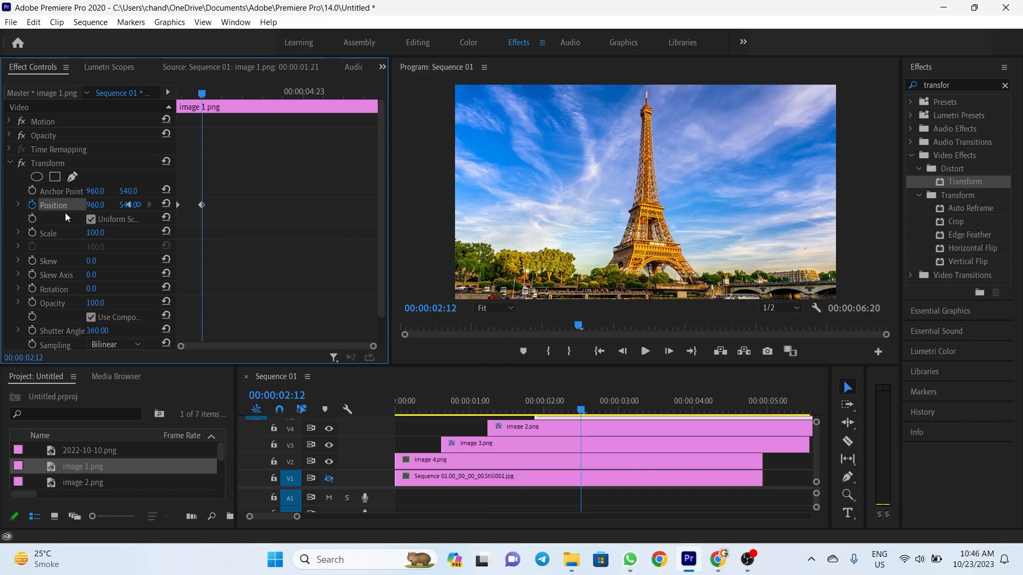
Step: At image 1's first frame, draw a closed pen mask on its Transform effect around the sky above the middle section, extending past the frame's upper edge
drag(586, 366, 586, 360)
drag(565, 403, 534, 404)
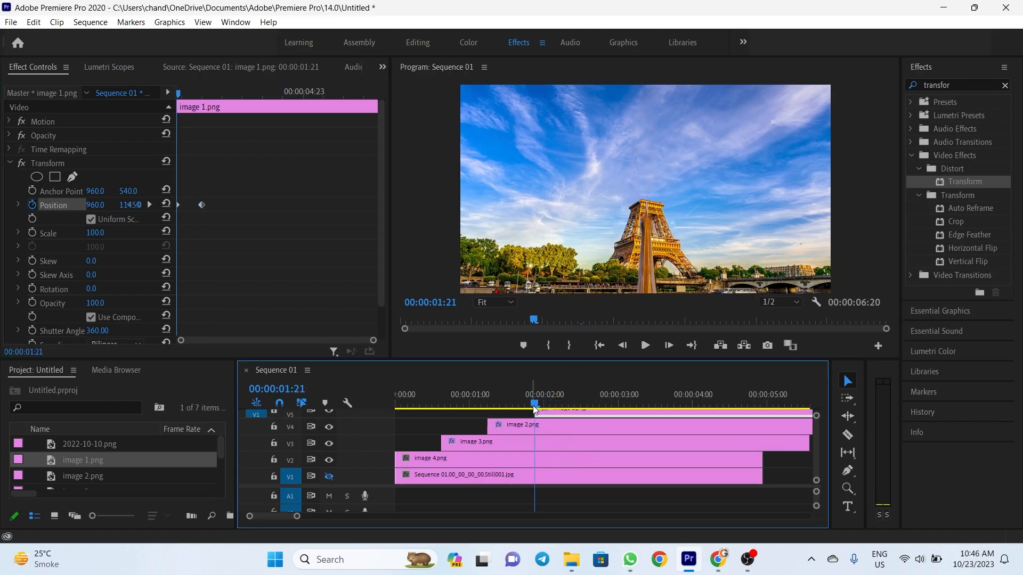
click(72, 179)
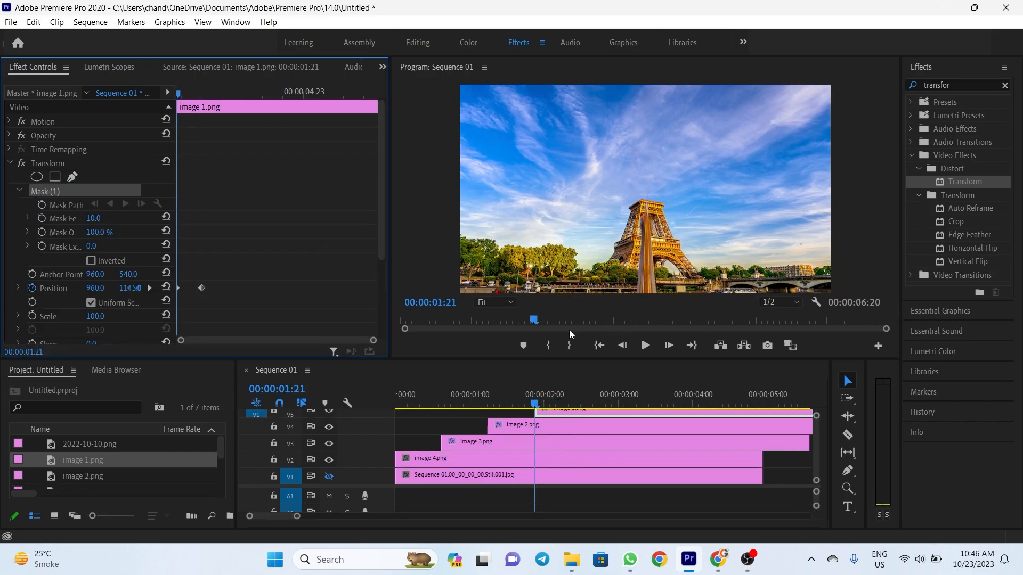
click(627, 208)
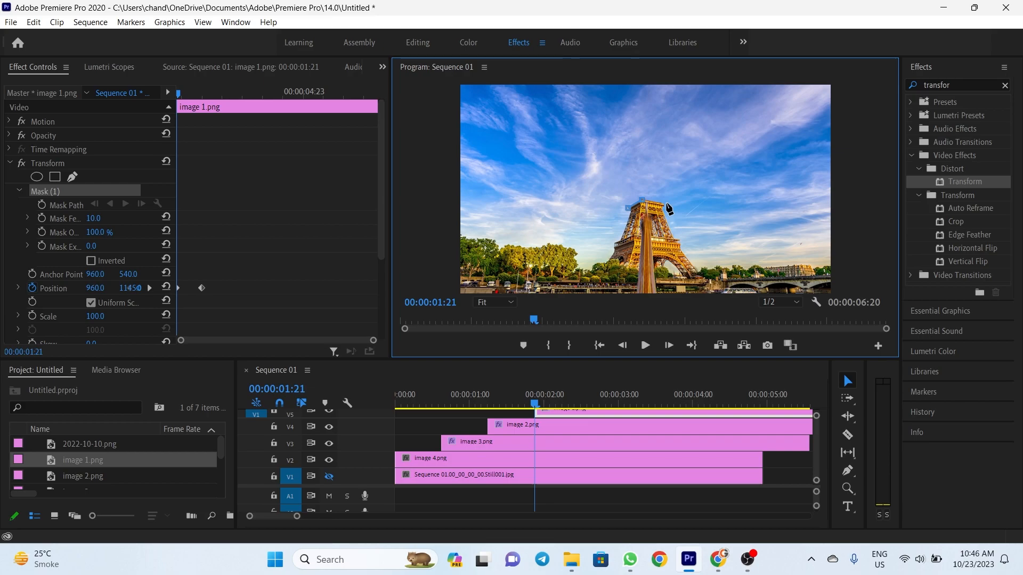
key(ctrl+z)
click(693, 144)
click(690, 87)
click(607, 88)
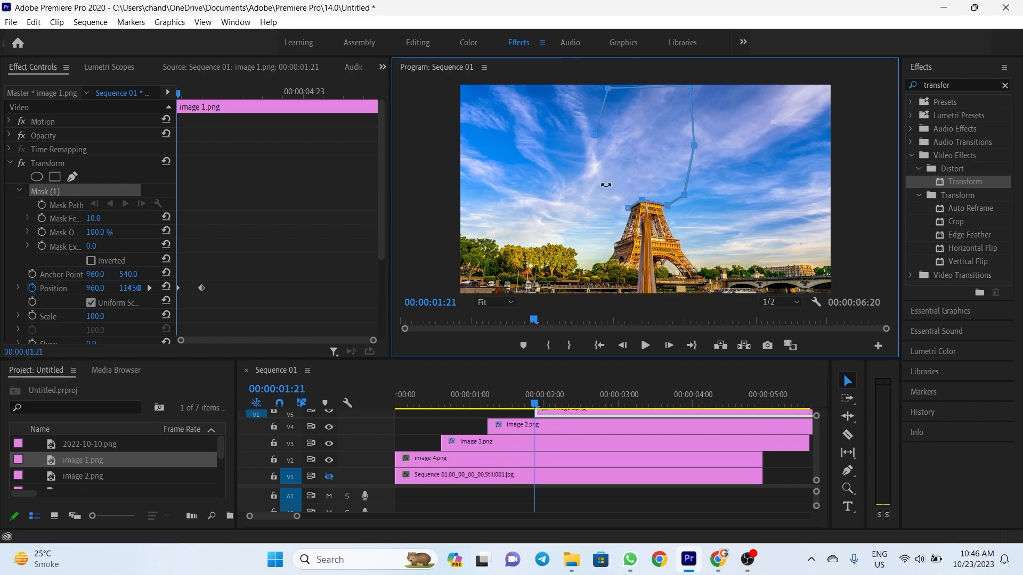
click(631, 206)
drag(606, 89, 612, 69)
drag(588, 361, 591, 354)
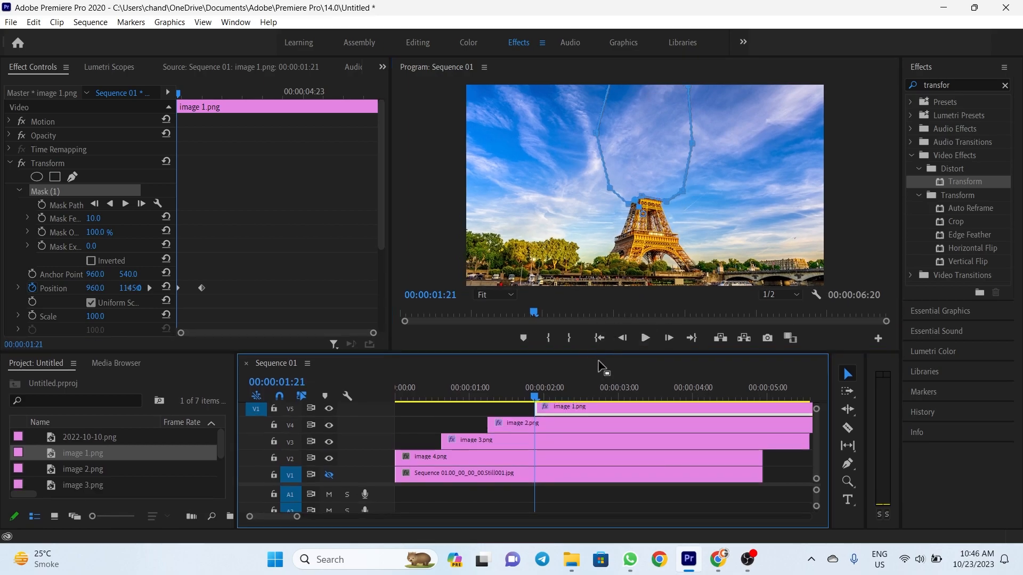
Step: Play back the sequence from the start twice to check the full tower animation
drag(552, 397, 394, 398)
click(644, 338)
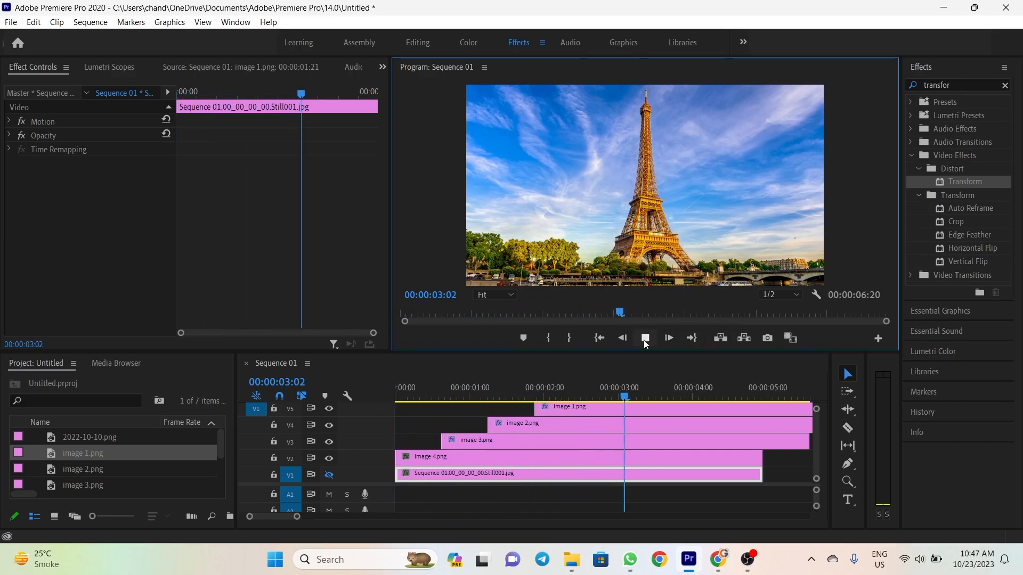
click(644, 339)
drag(645, 351, 647, 328)
drag(715, 367, 304, 386)
click(643, 313)
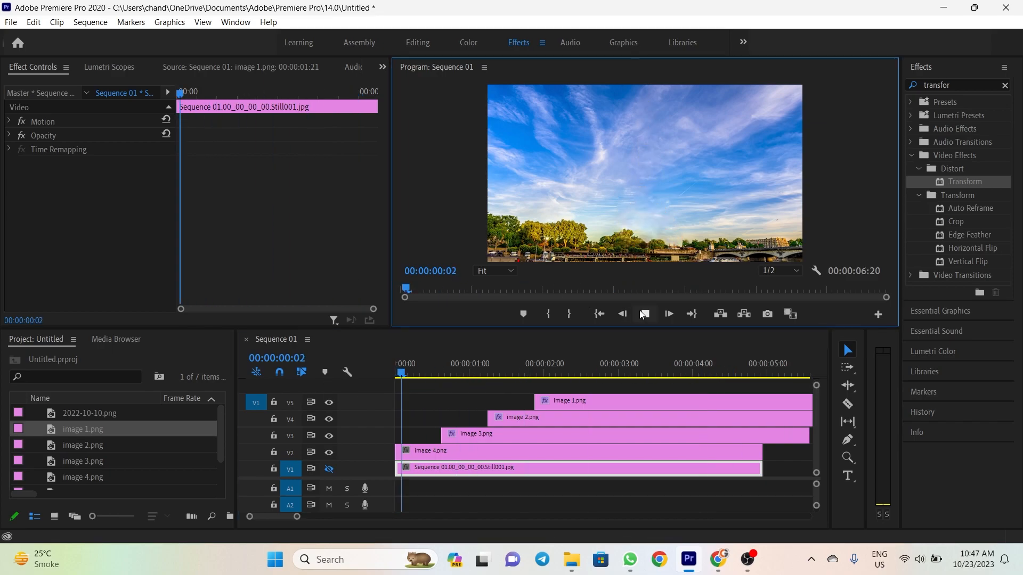
click(642, 313)
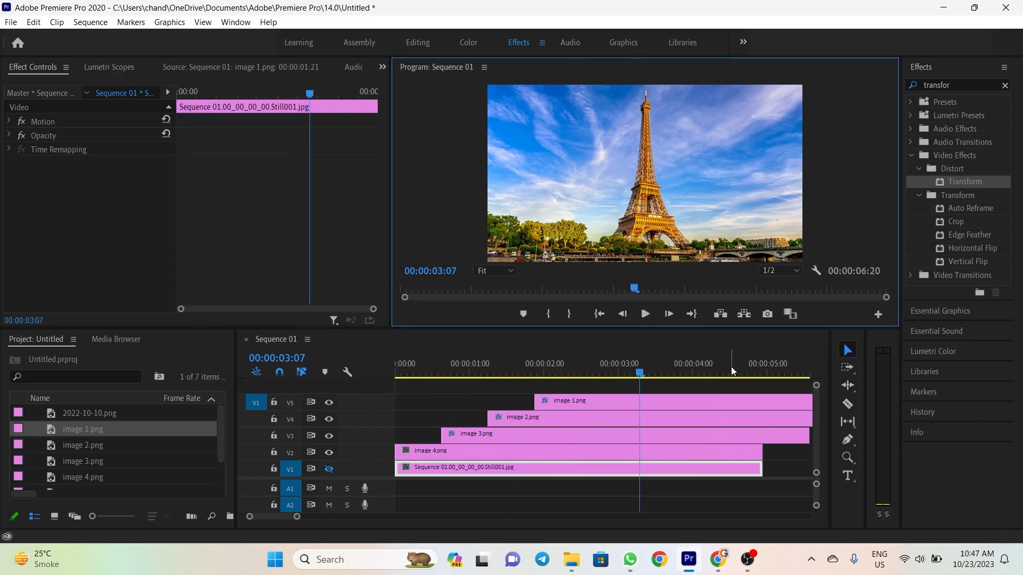
Step: Trim the ends of all five clips in the sequence to 00:00:03:07
drag(297, 516, 329, 516)
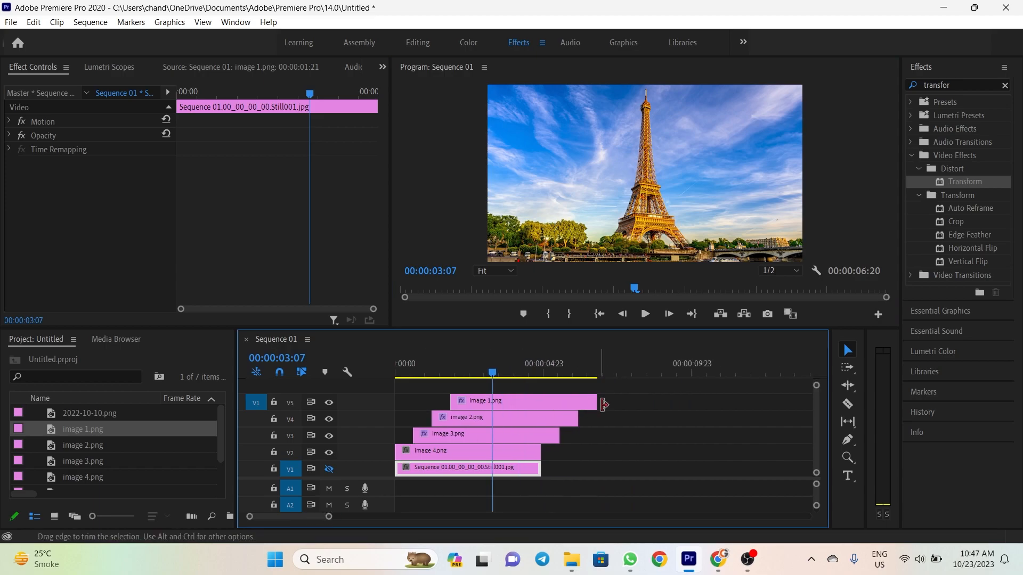
click(561, 386)
drag(643, 395, 487, 481)
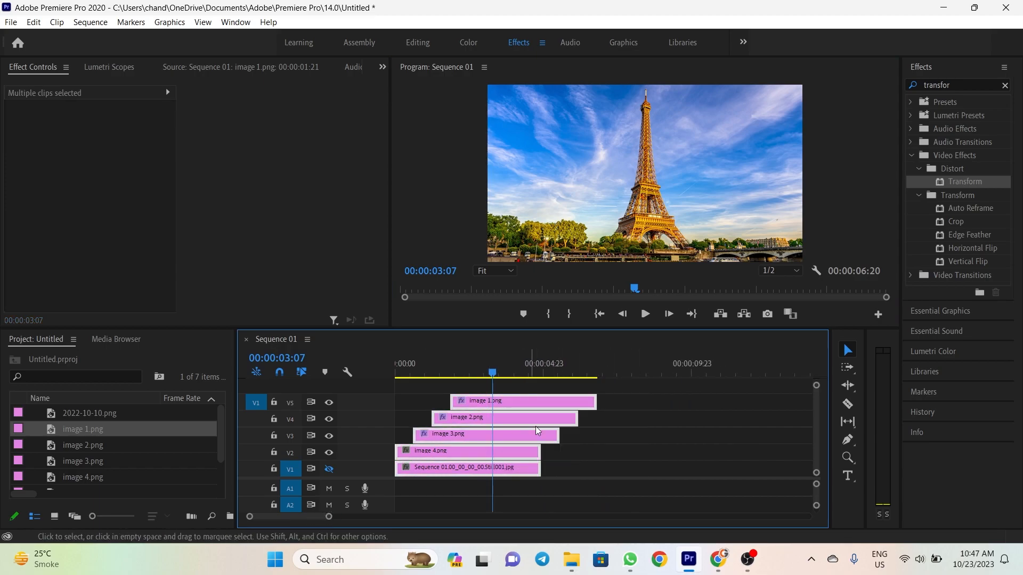
drag(589, 400, 492, 400)
click(565, 421)
drag(528, 418, 485, 436)
Step: Play back the trimmed sequence from 00:00:00:00 to review the tower rising piece by piece
drag(491, 374, 367, 379)
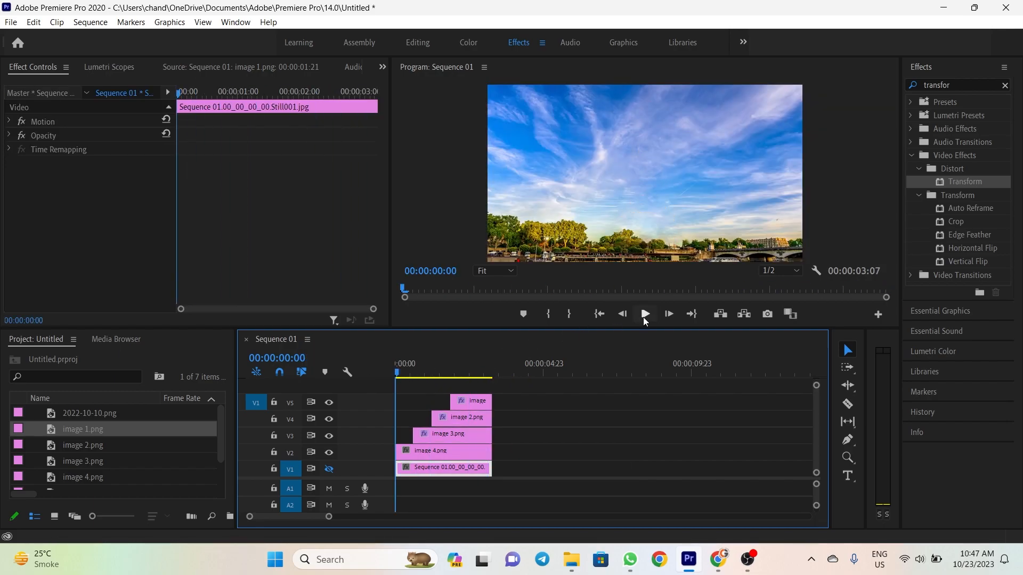
click(645, 314)
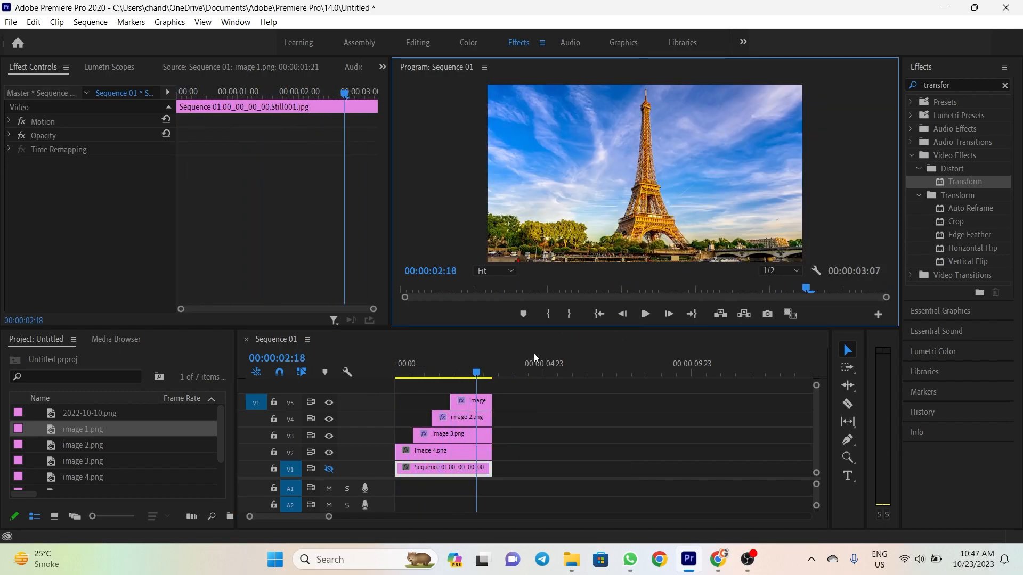
click(646, 315)
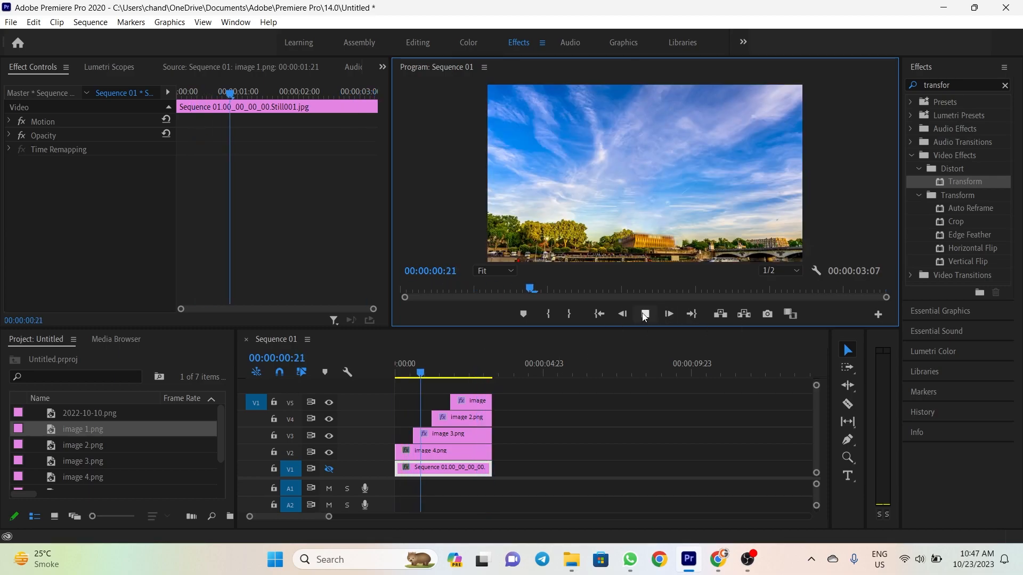
click(645, 314)
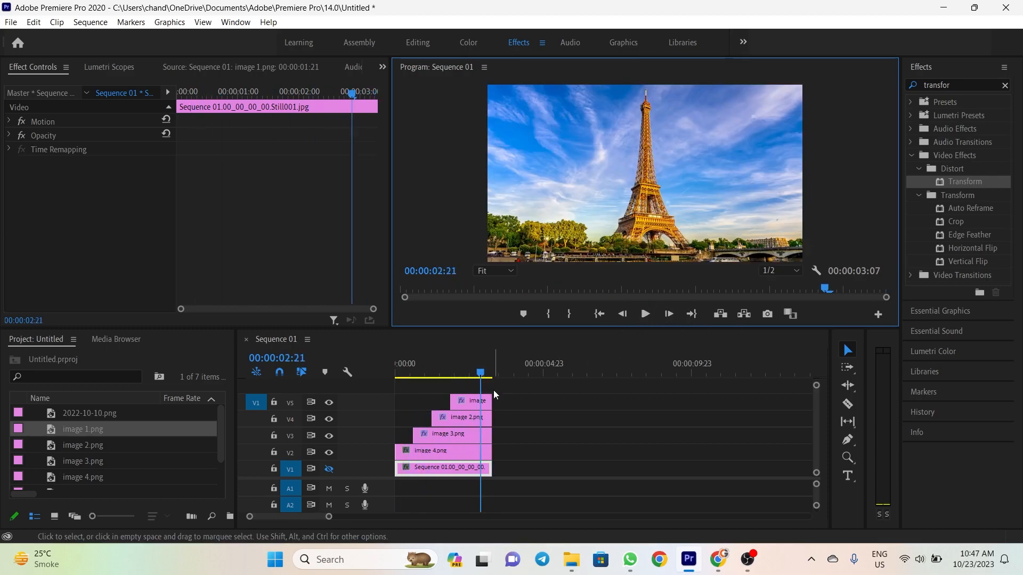
click(939, 8)
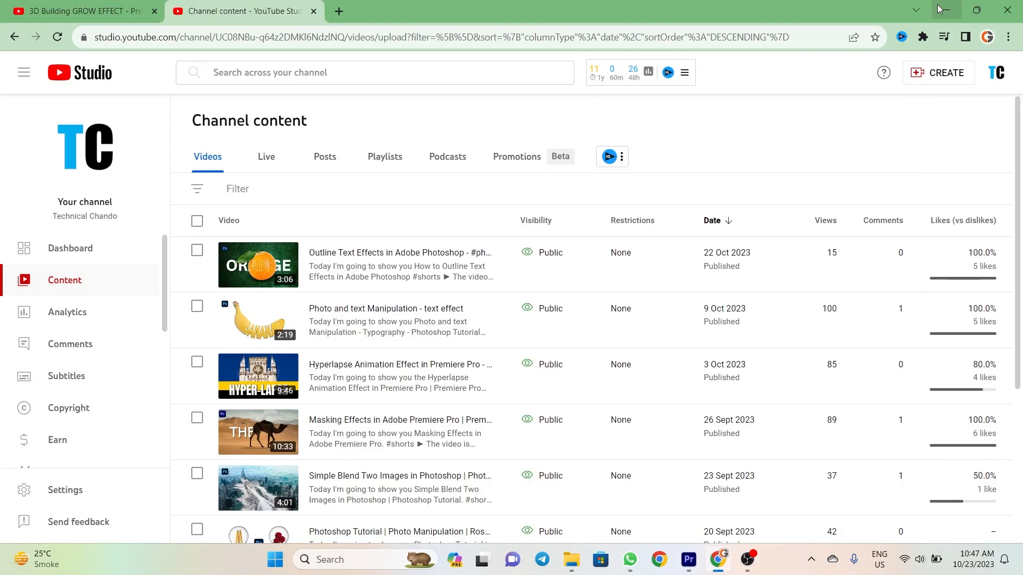
click(939, 8)
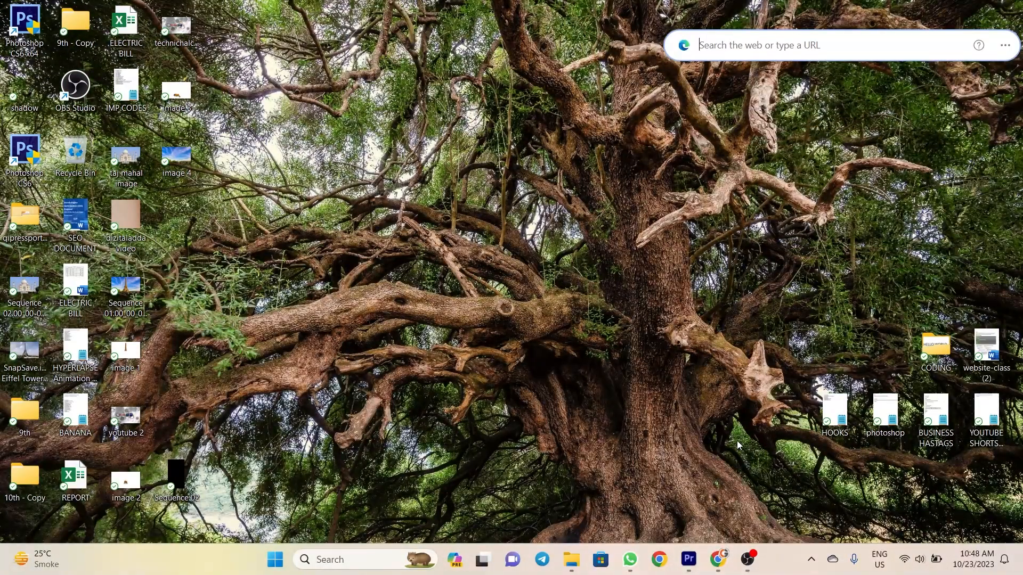
click(747, 562)
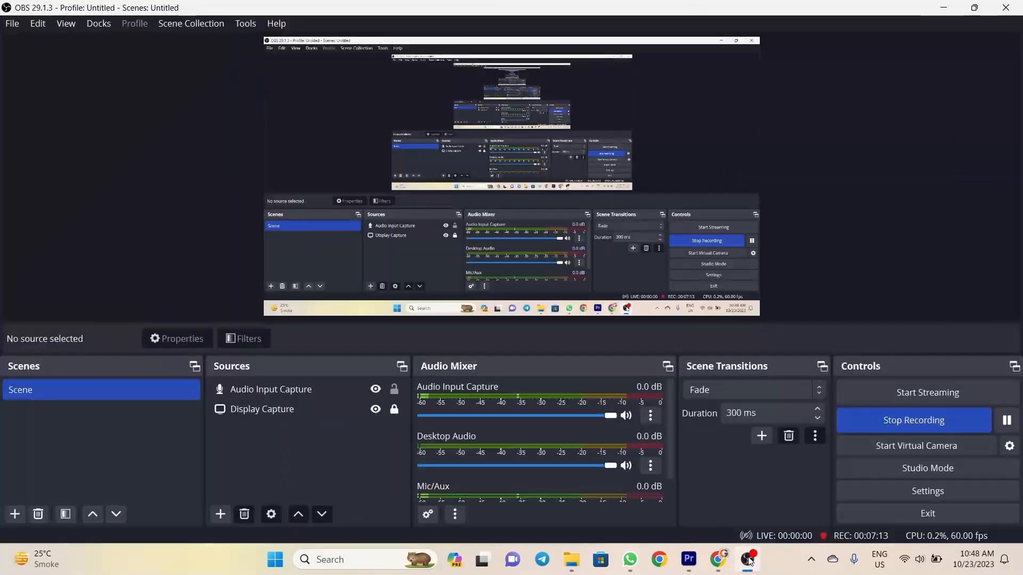
click(689, 560)
Step: Replay the finished animation once more from the start and minimise the editor window
click(398, 371)
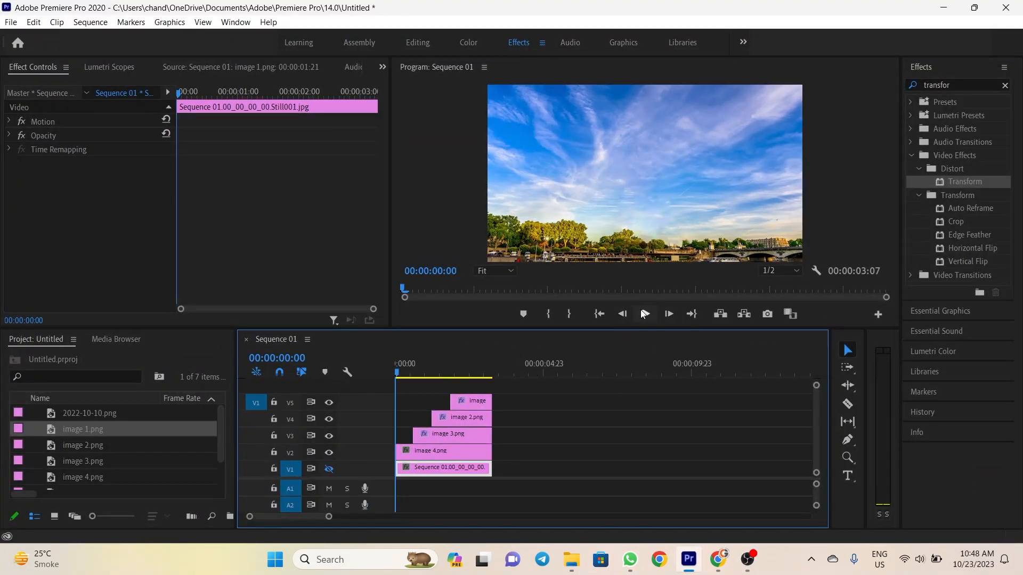
click(643, 313)
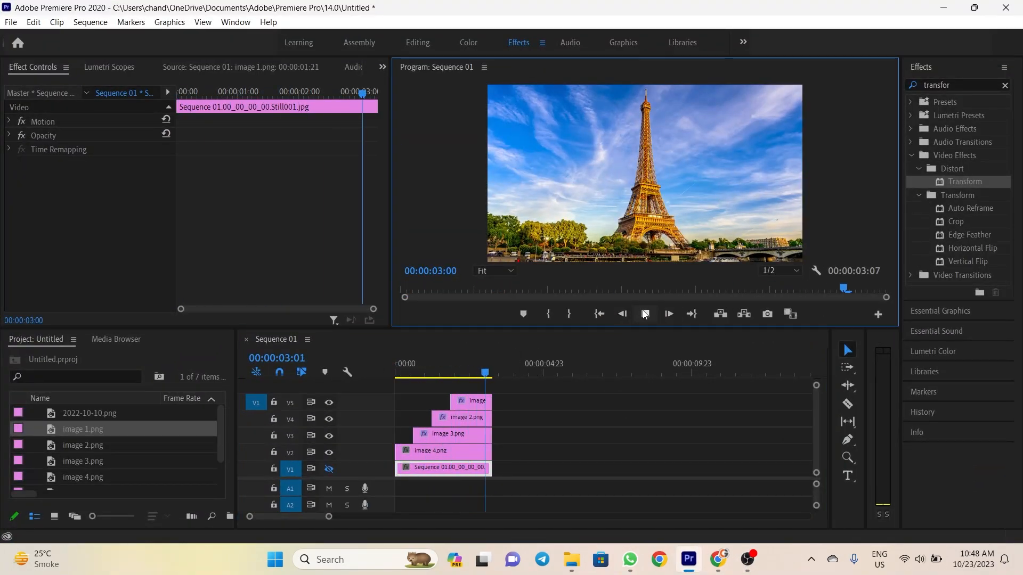
click(943, 7)
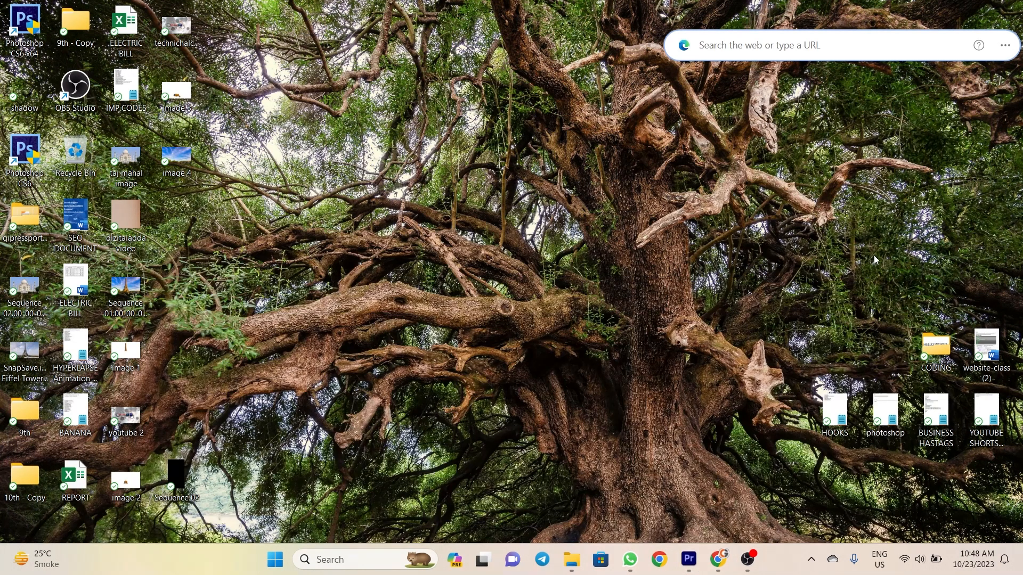